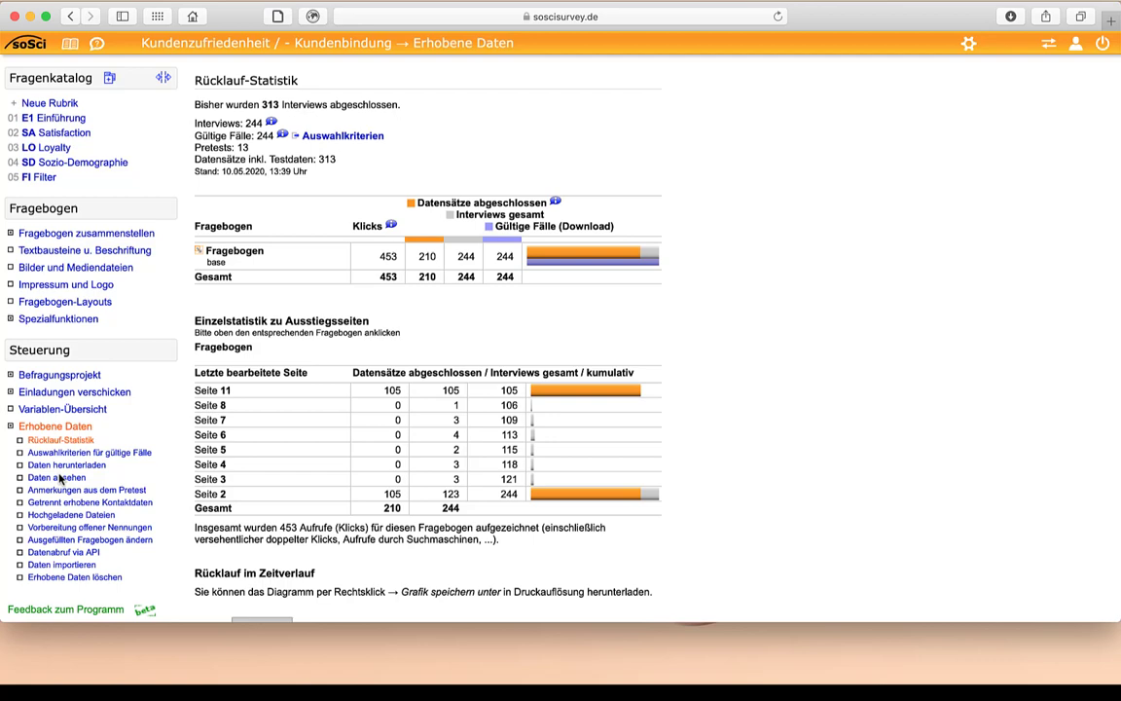
- Restrict the valid-case selection criteria to records where the questionnaire's last page was reached (FINISHED) and save the setting
{"action": "left_click", "coordinate": [351, 136]}
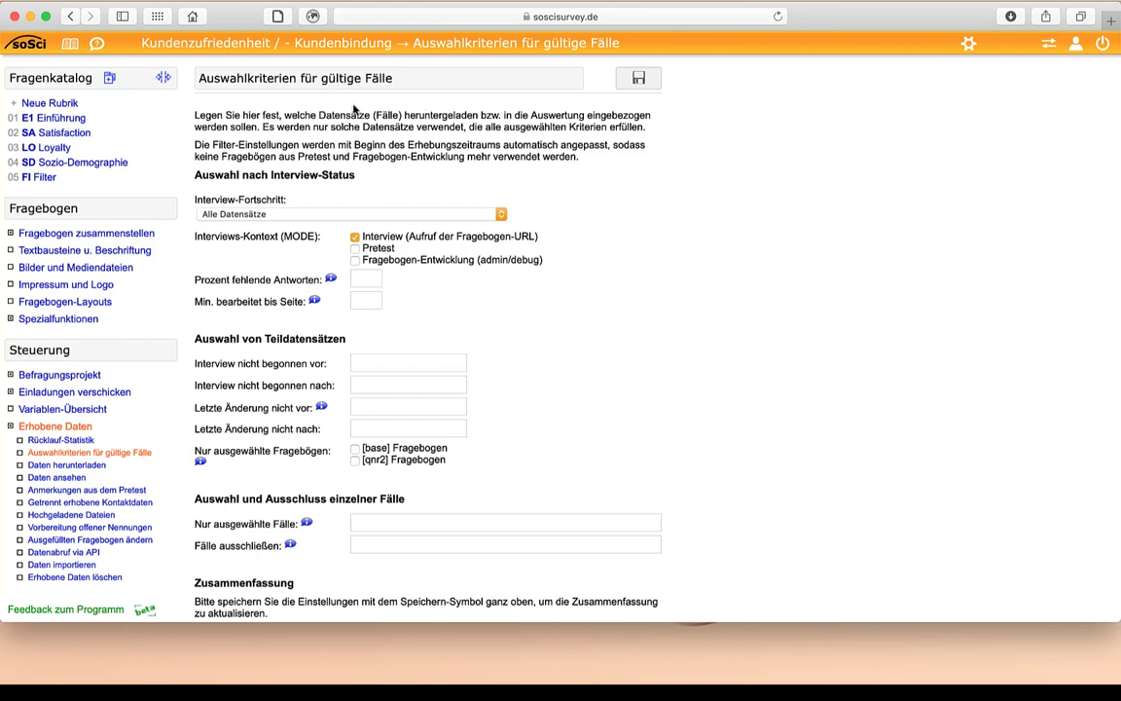
{"action": "left_click", "coordinate": [341, 214]}
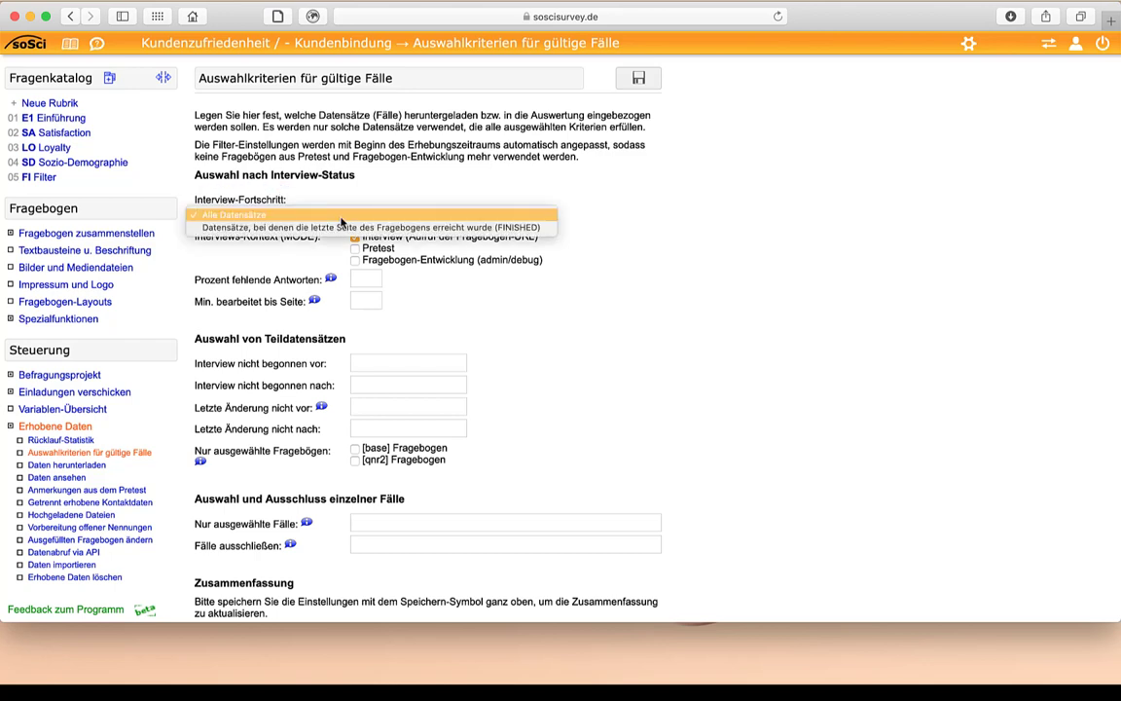
{"action": "left_click", "coordinate": [341, 228]}
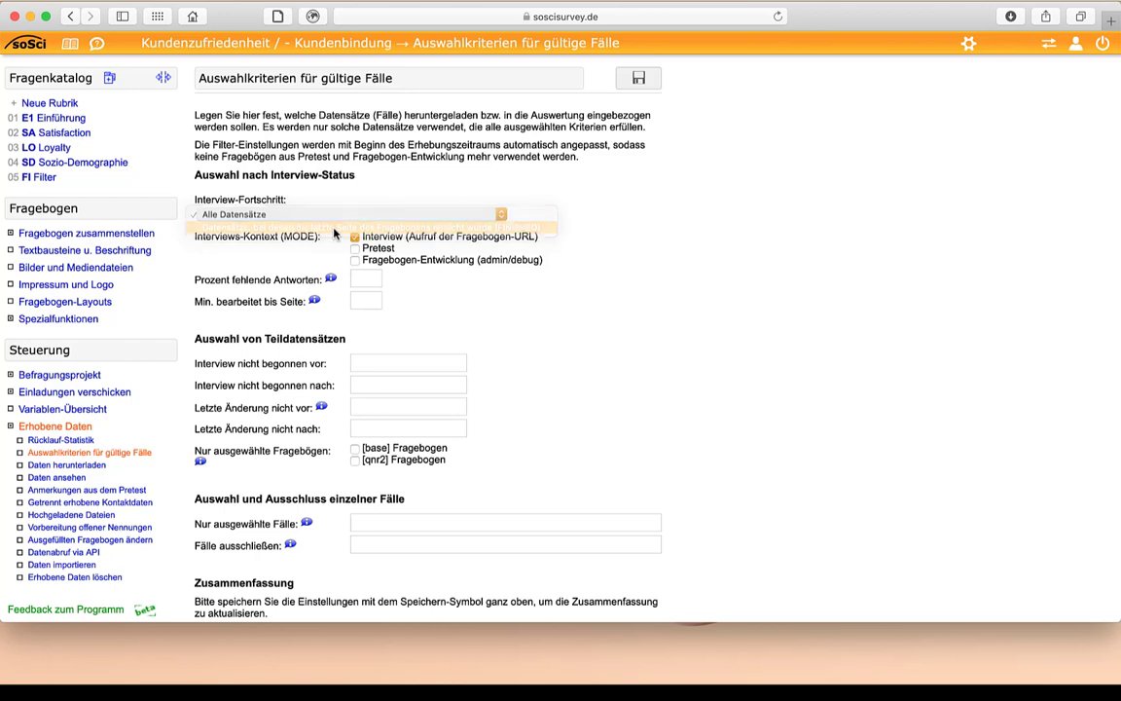
{"action": "left_click", "coordinate": [644, 84]}
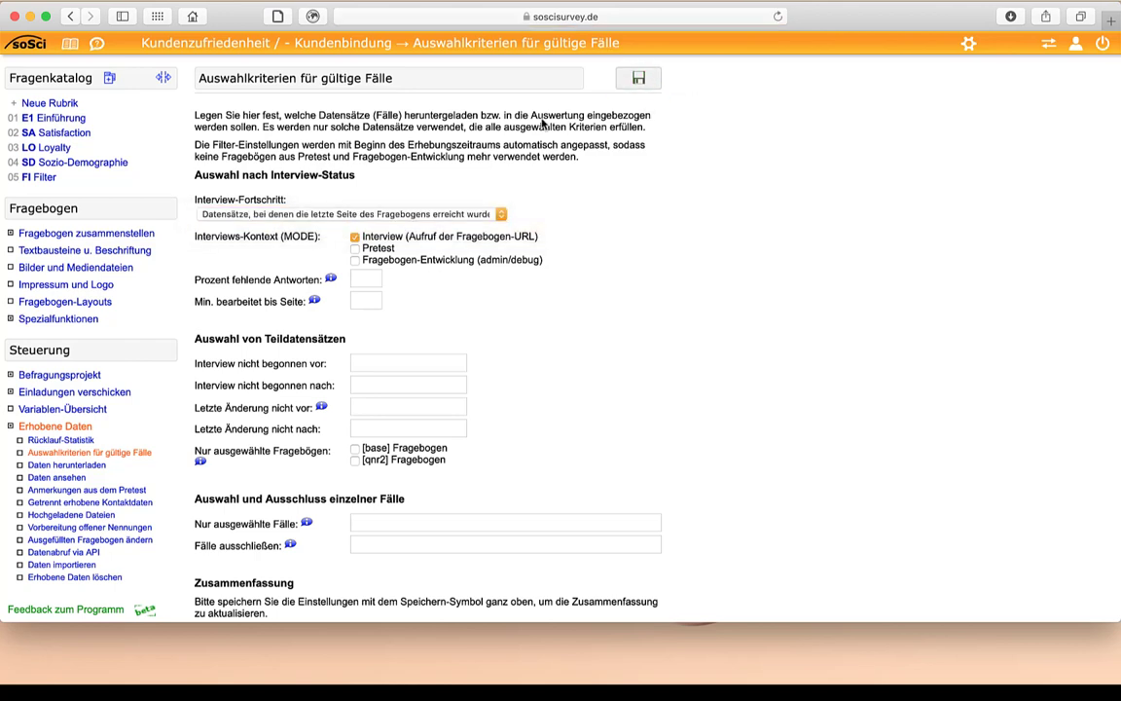
- Download the collected data set in SPSS format as a complete import from one file
{"action": "left_click", "coordinate": [90, 470]}
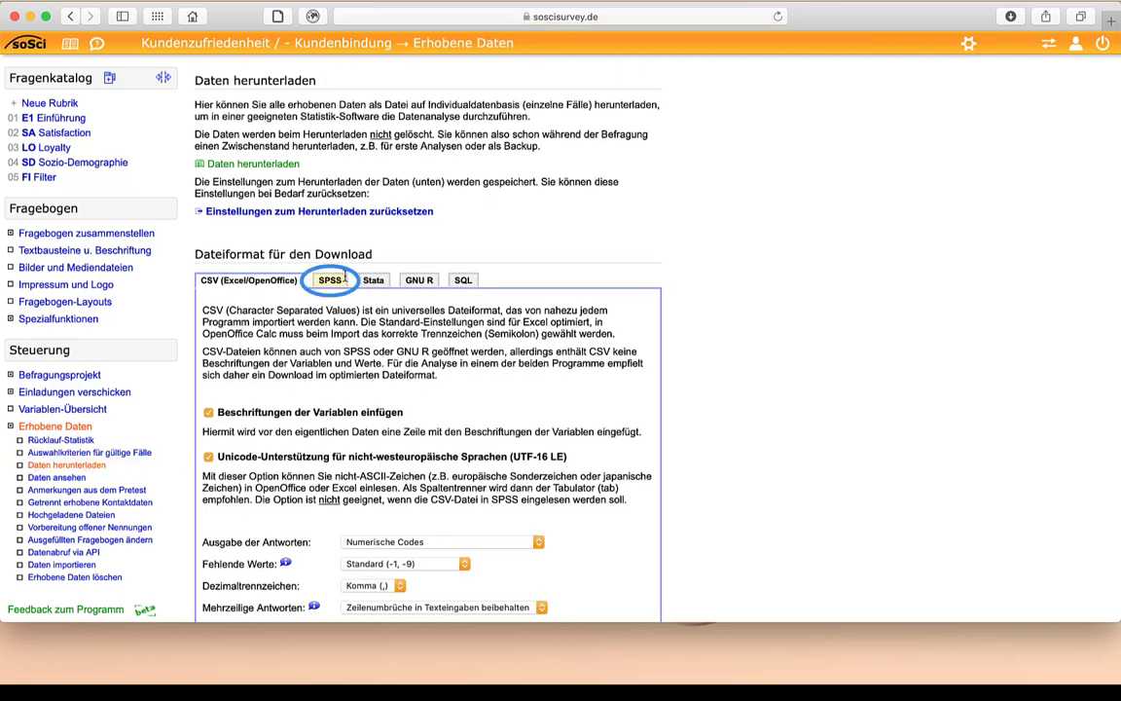
{"action": "left_click", "coordinate": [336, 279]}
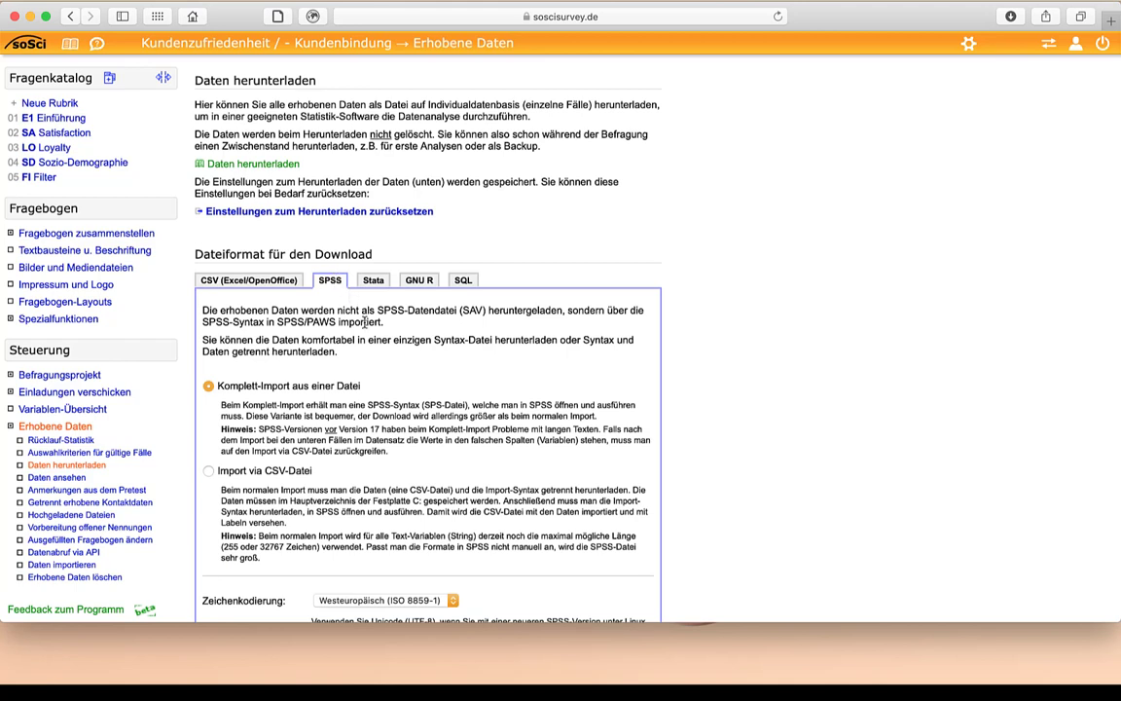
{"action": "scroll", "coordinate": [366, 322], "scroll_direction": "down", "scroll_amount": 10}
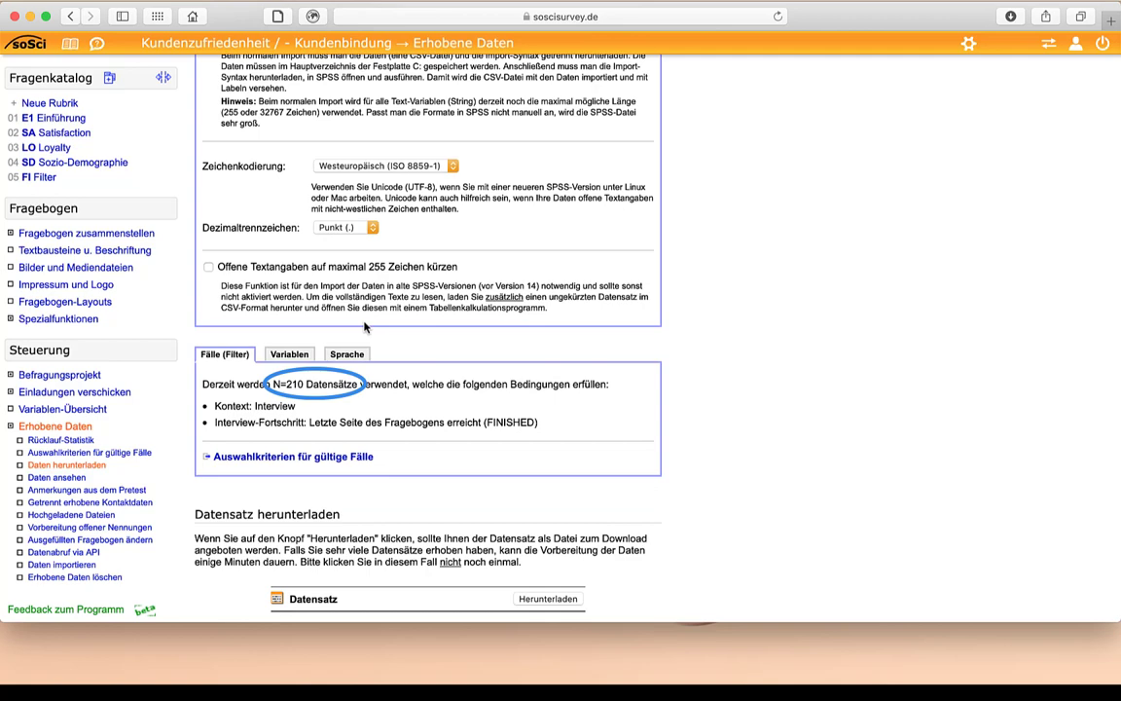
{"action": "scroll", "coordinate": [365, 327], "scroll_direction": "down", "scroll_amount": 2}
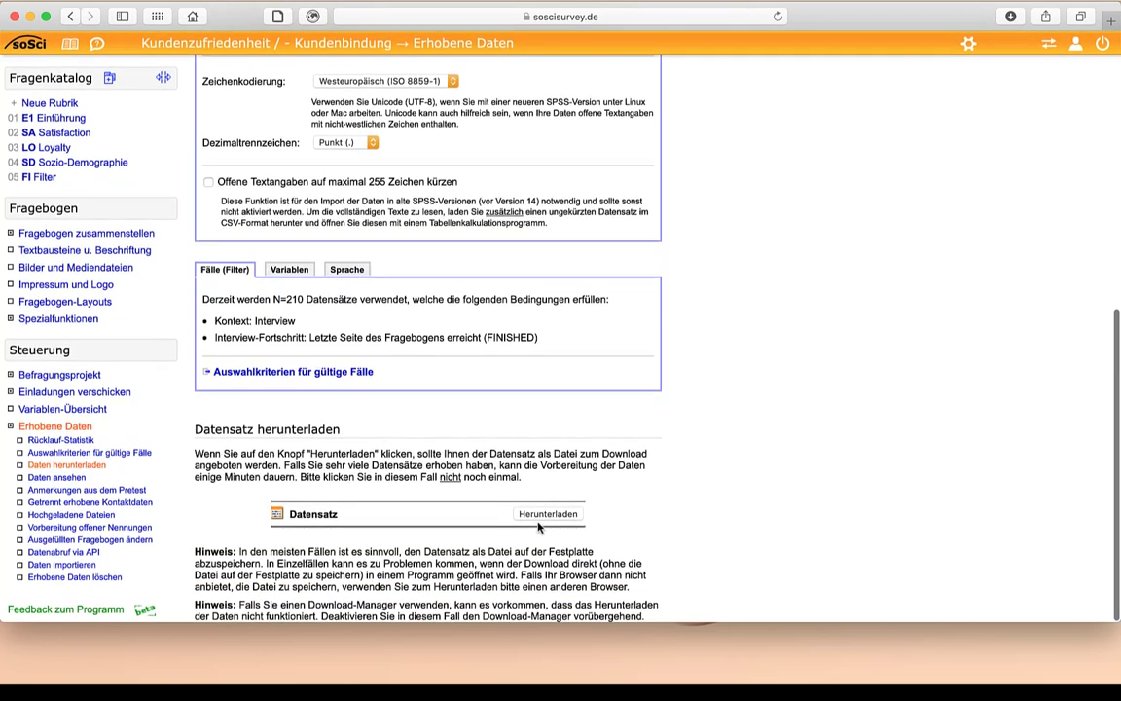
{"action": "left_click", "coordinate": [544, 515]}
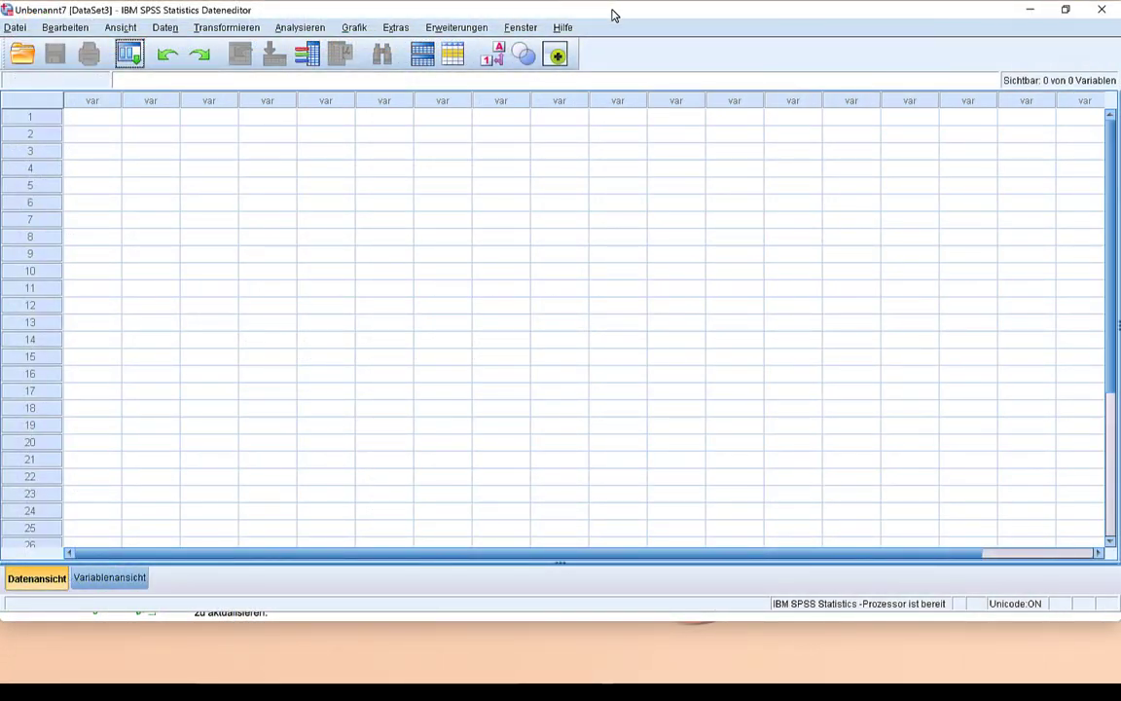
- In SPSS Statistics, open the syntax file spss_kundenzufriedenheit_bindung_2020-05-06_16-17.sps and run all of it to import the data
{"action": "left_click", "coordinate": [15, 28]}
{"action": "mouse_move", "coordinate": [171, 70]}
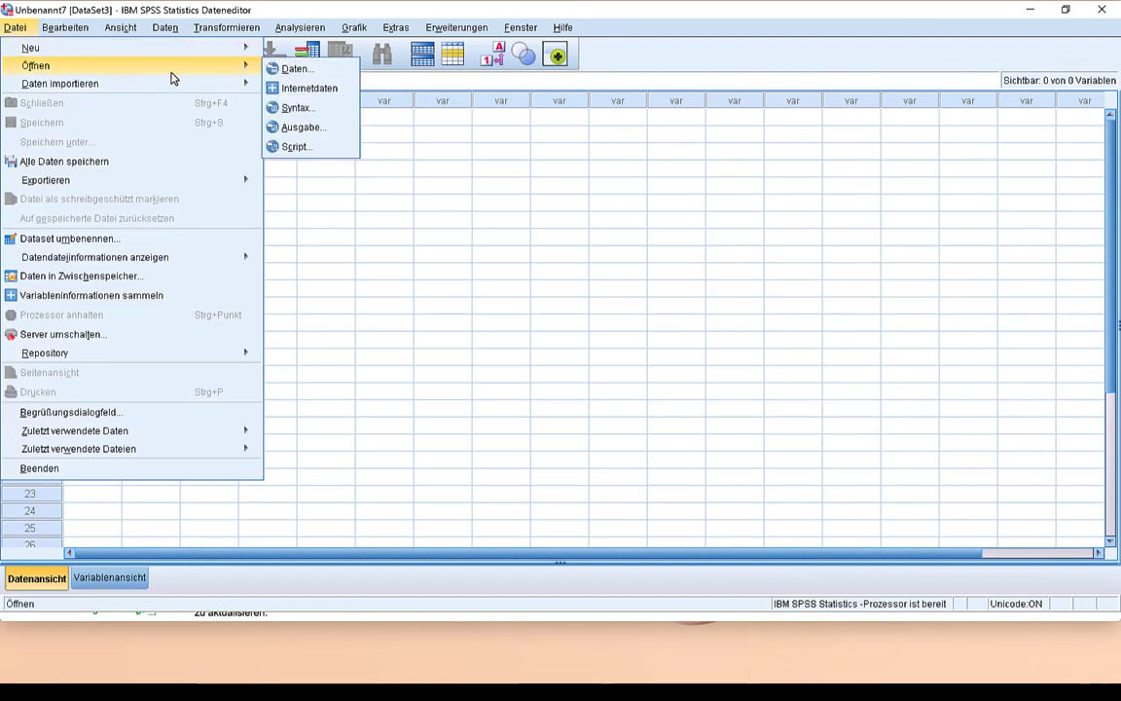
{"action": "left_click", "coordinate": [296, 108]}
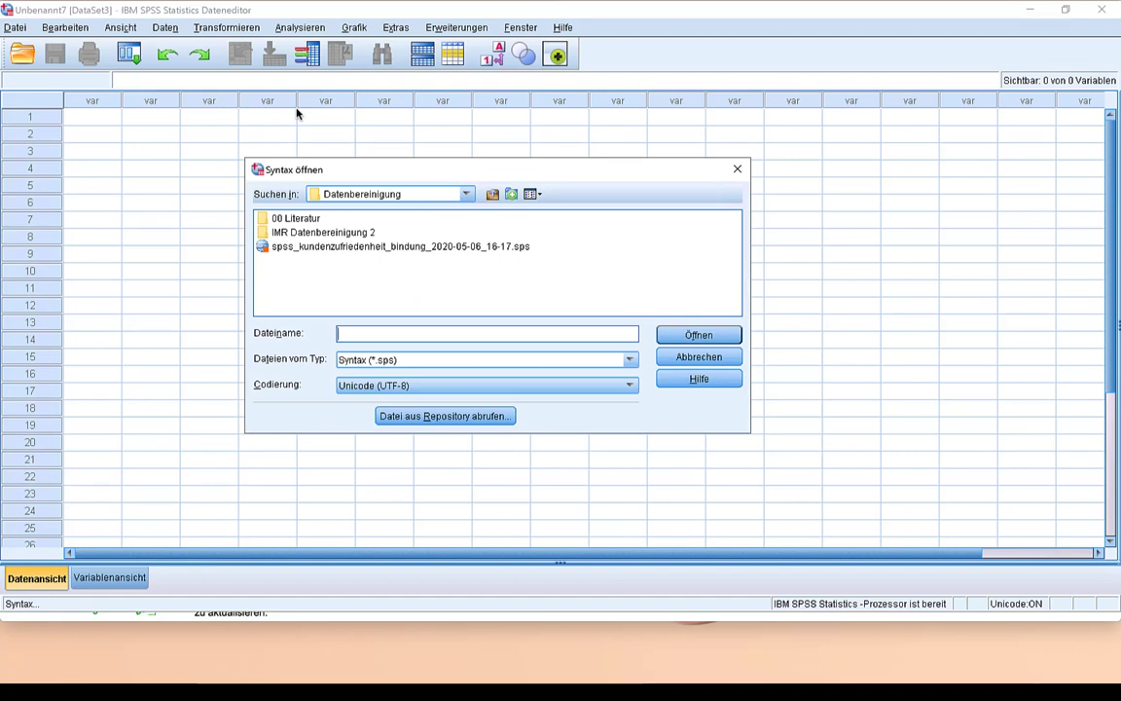
{"action": "left_click", "coordinate": [448, 247]}
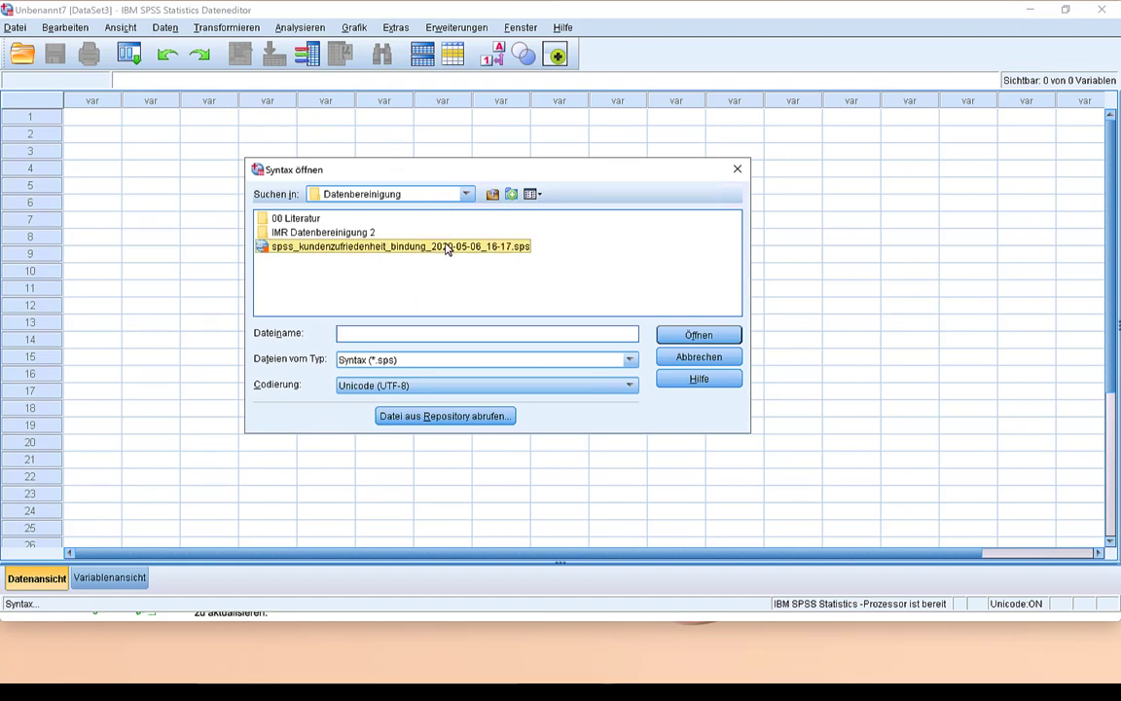
{"action": "left_click", "coordinate": [723, 335]}
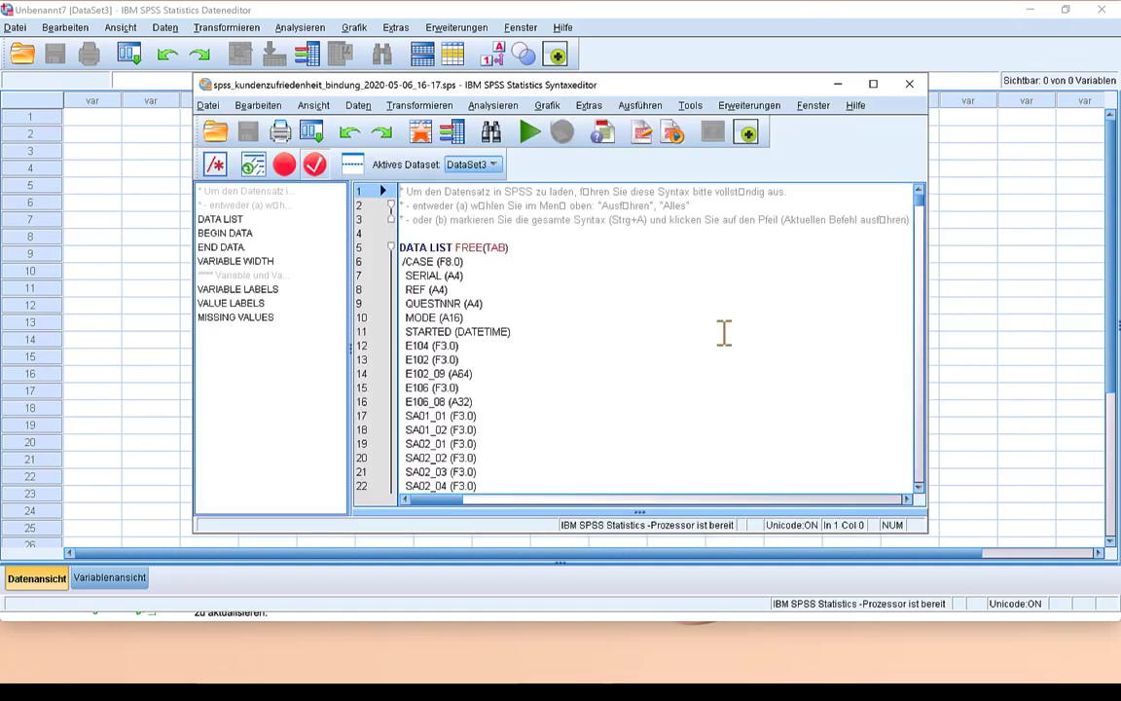
{"action": "left_click", "coordinate": [639, 105]}
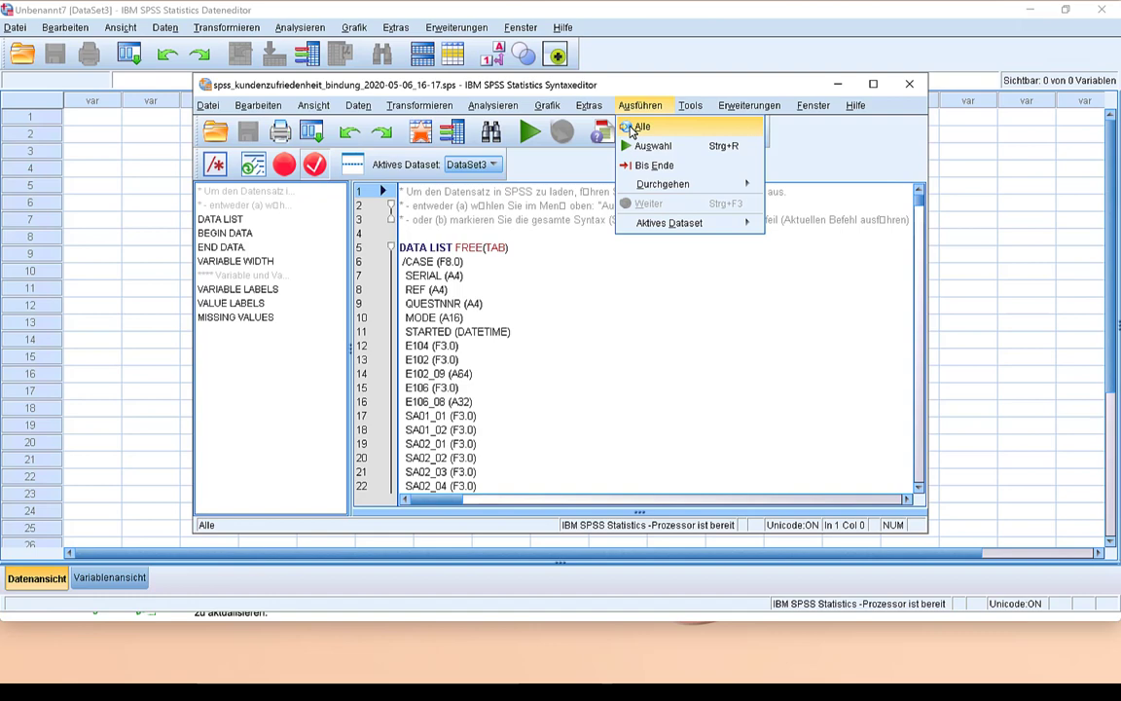
{"action": "left_click", "coordinate": [641, 126]}
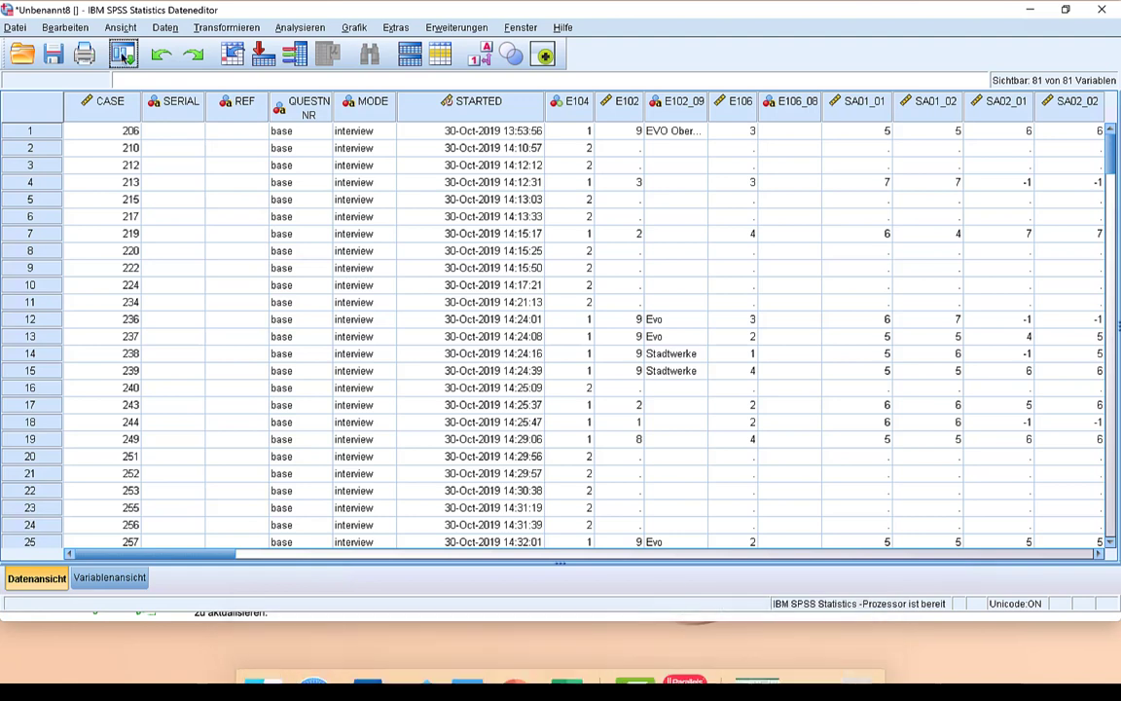
- Save the imported data as an SPSS Statistics file named "Stromanbieter Datensatz" in Documents
{"action": "left_click", "coordinate": [17, 28]}
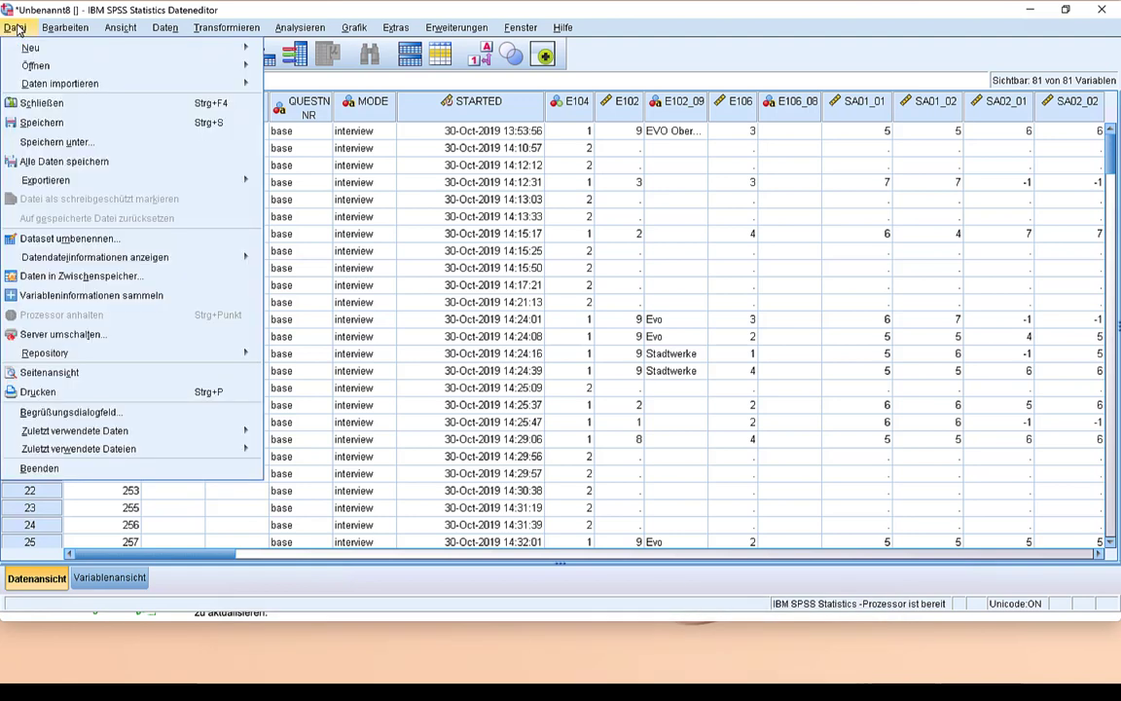
{"action": "left_click", "coordinate": [76, 142]}
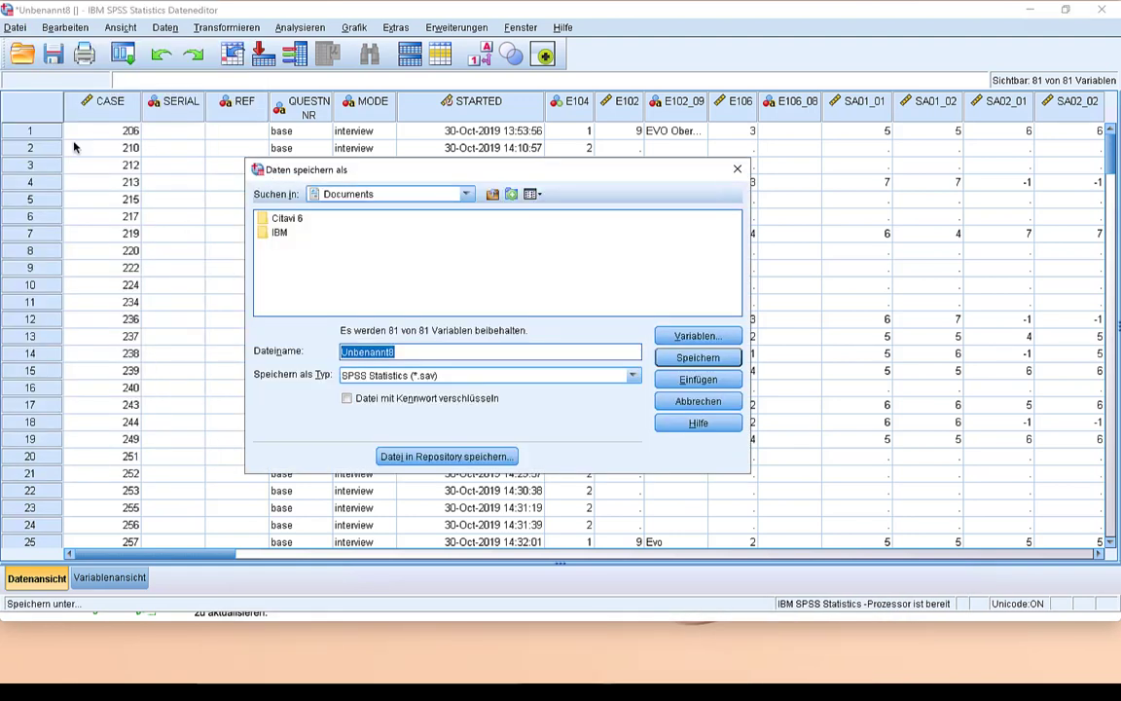
{"action": "type", "text": "Stromanbieter Datensatz"}
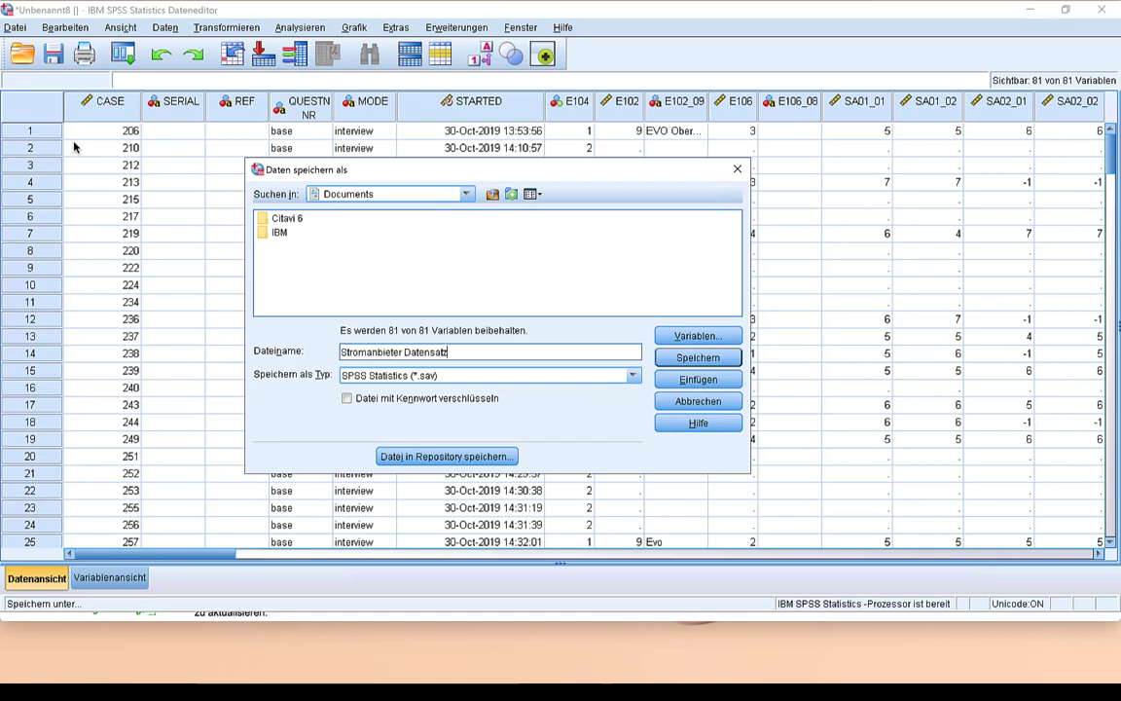
{"action": "left_click", "coordinate": [709, 362]}
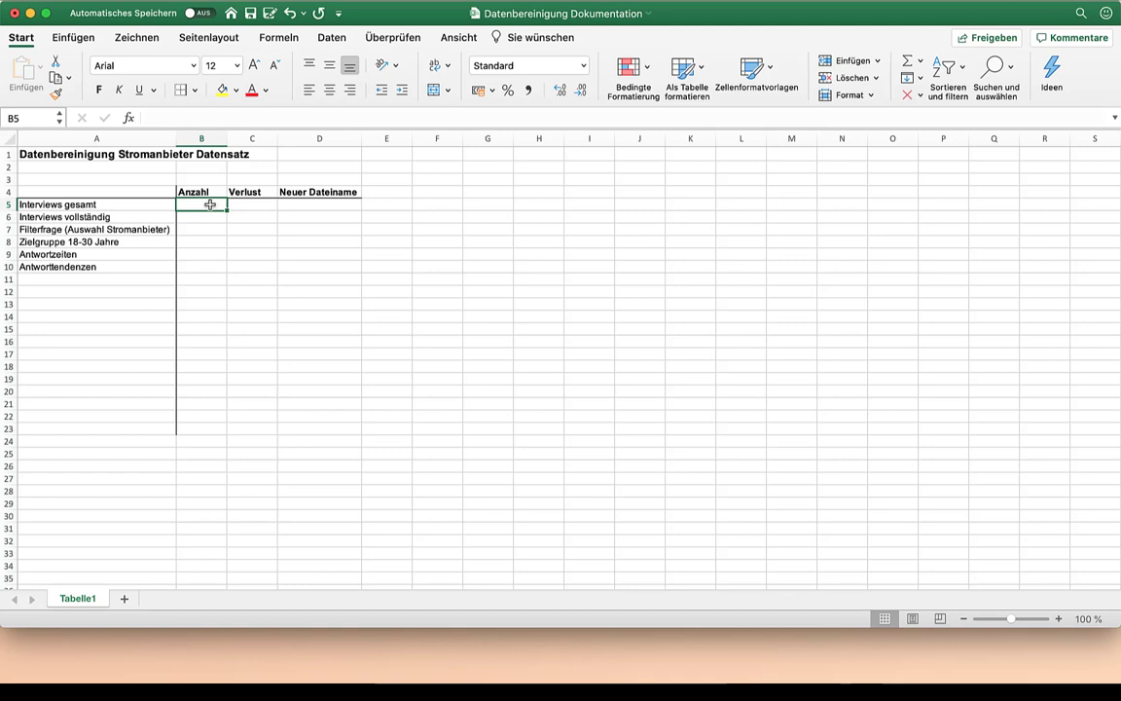
- In the Excel documentation, enter 244 total interviews, 210 complete interviews and a loss of 34 for the complete ones, and save the workbook
{"action": "type", "text": "244"}
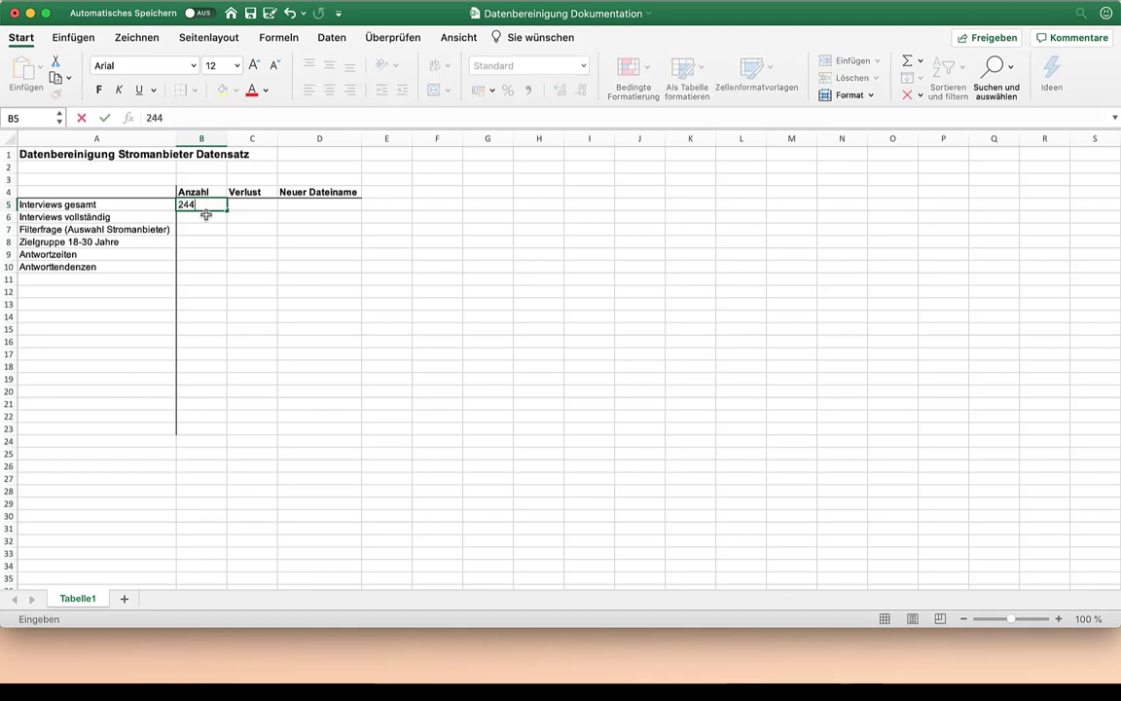
{"action": "left_click", "coordinate": [201, 217]}
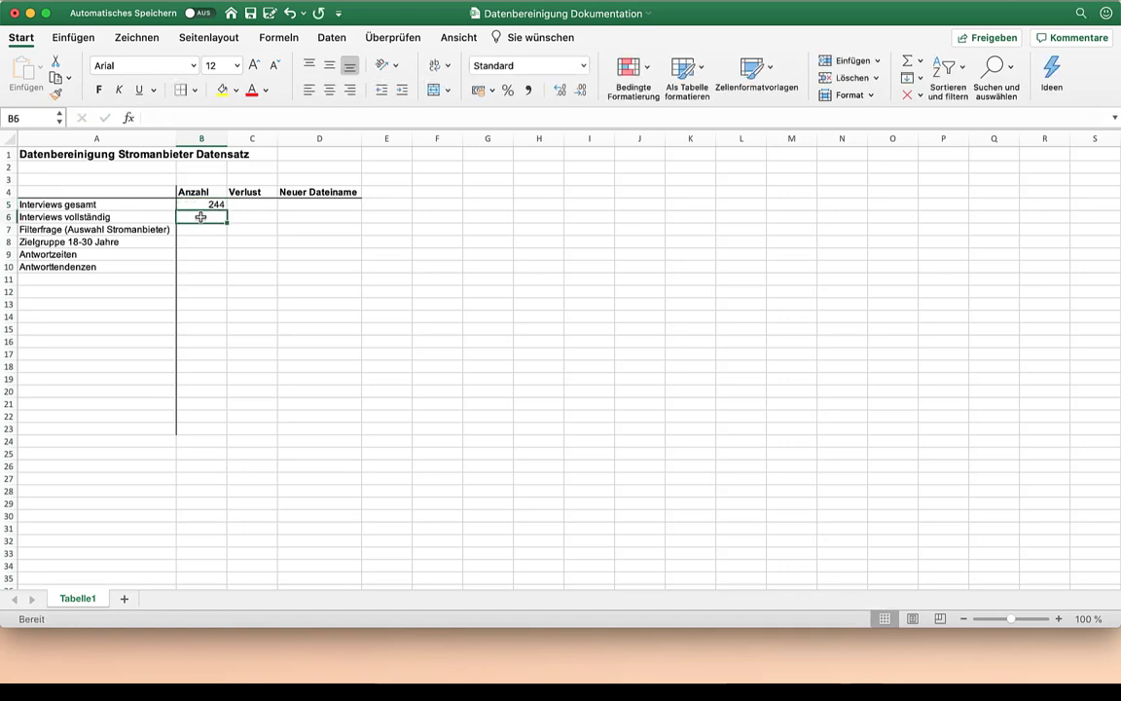
{"action": "type", "text": "210"}
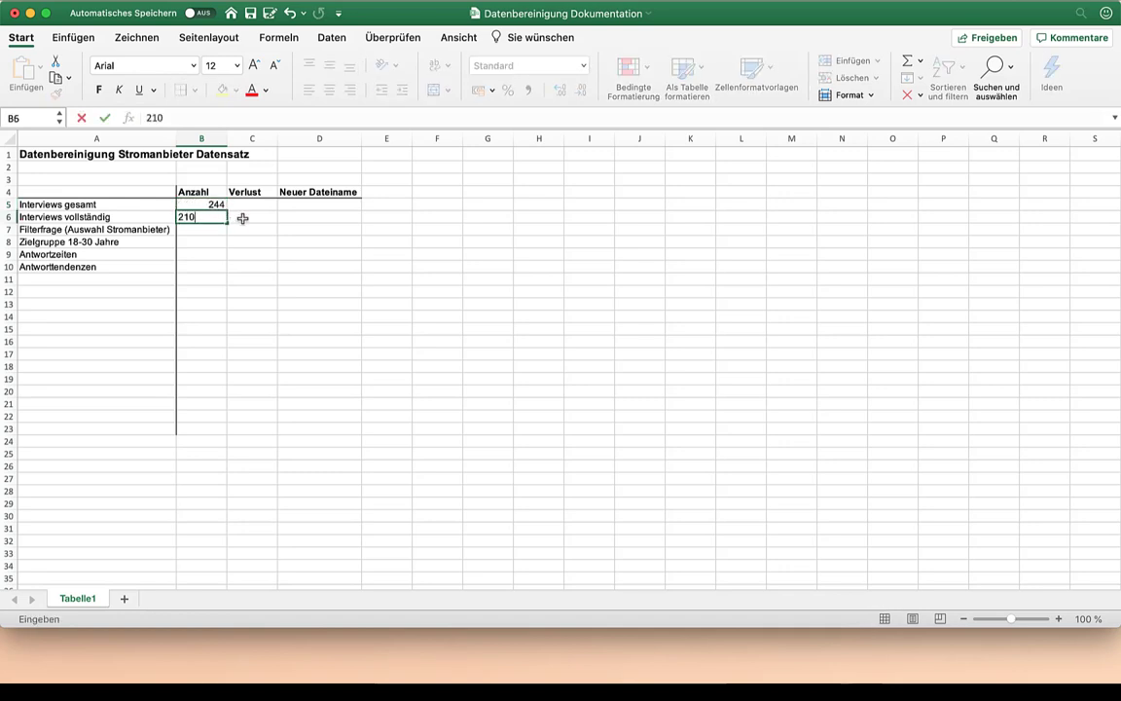
{"action": "left_click", "coordinate": [242, 218]}
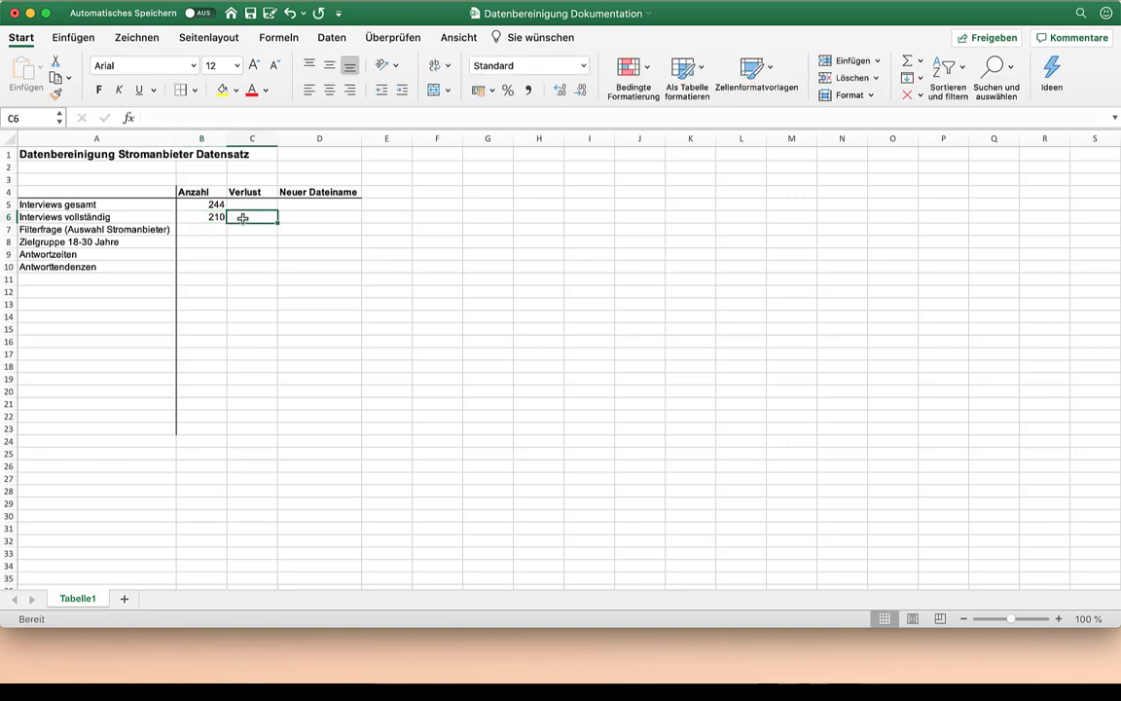
{"action": "type", "text": "34"}
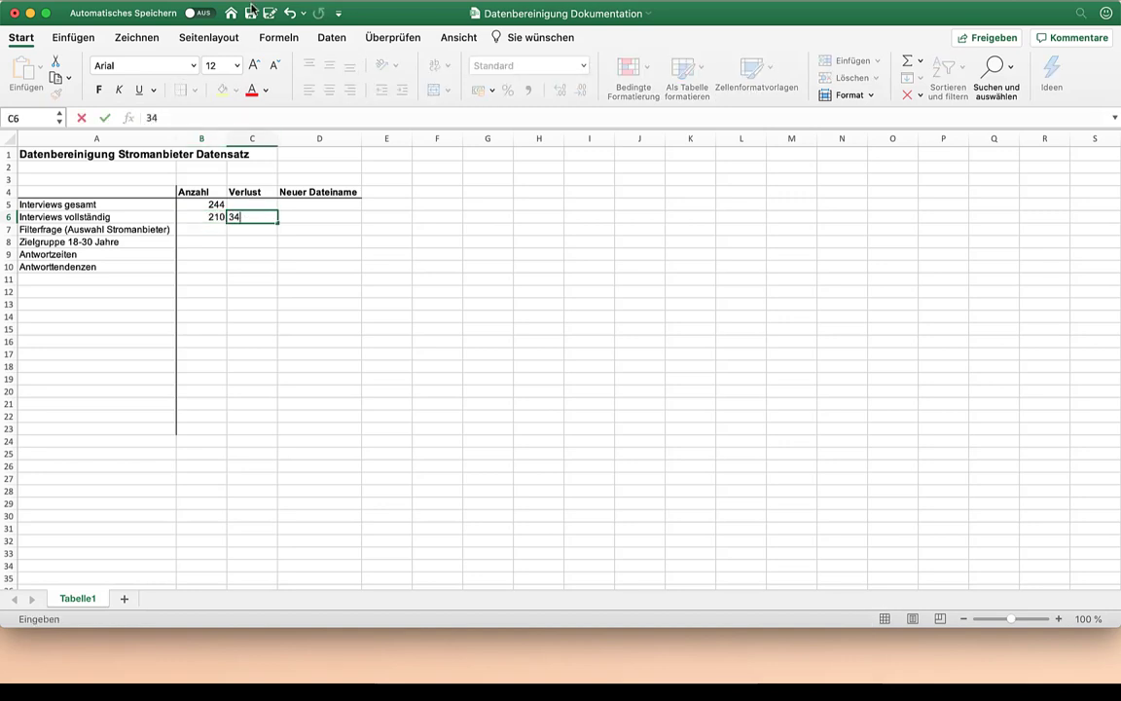
{"action": "left_click", "coordinate": [251, 13]}
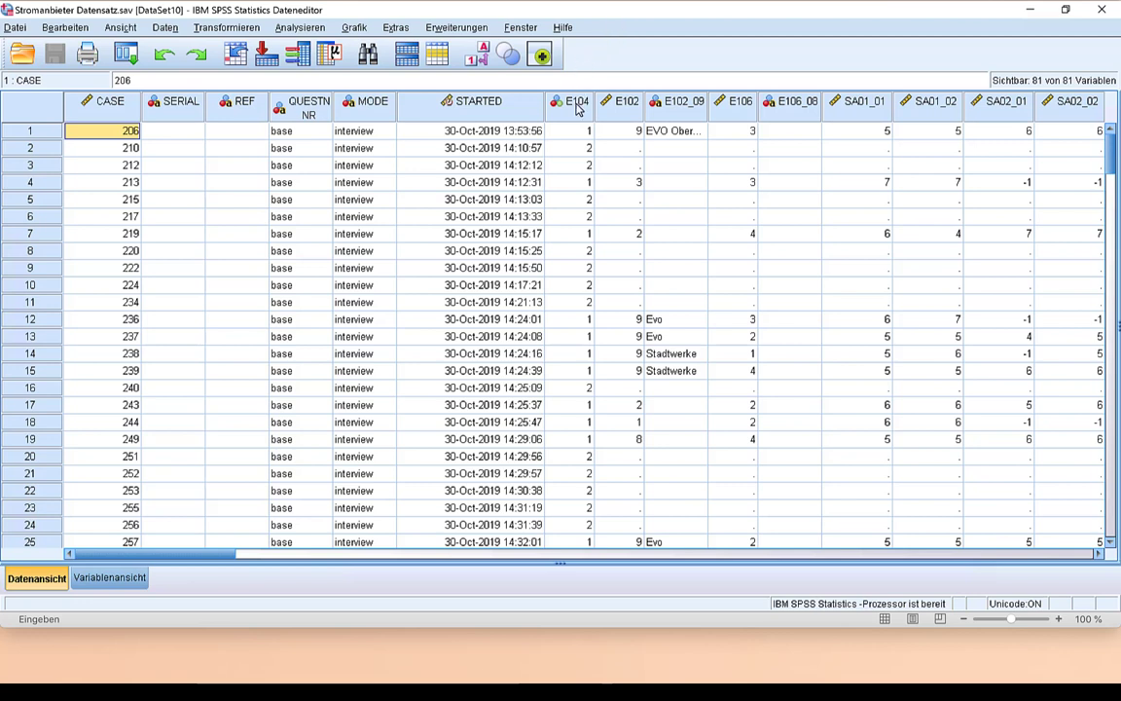
- Back in SPSS Statistics, sort the cases by the filter variable E104 in descending order
{"action": "mouse_move", "coordinate": [576, 108]}
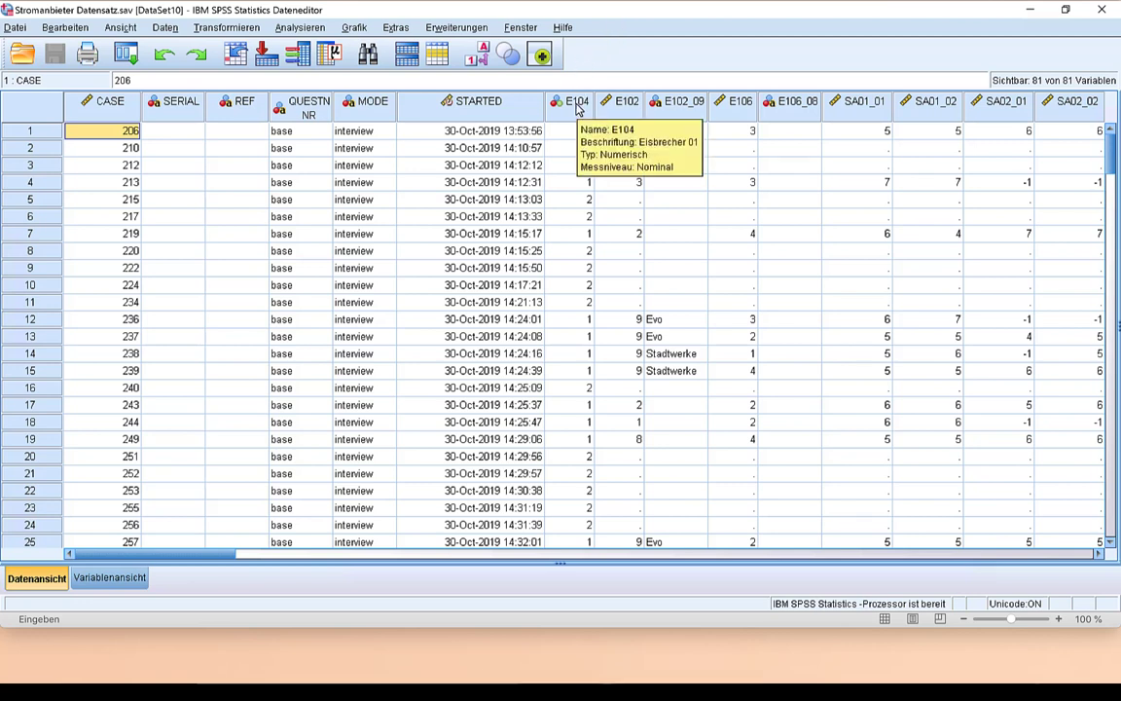
{"action": "left_click", "coordinate": [577, 109]}
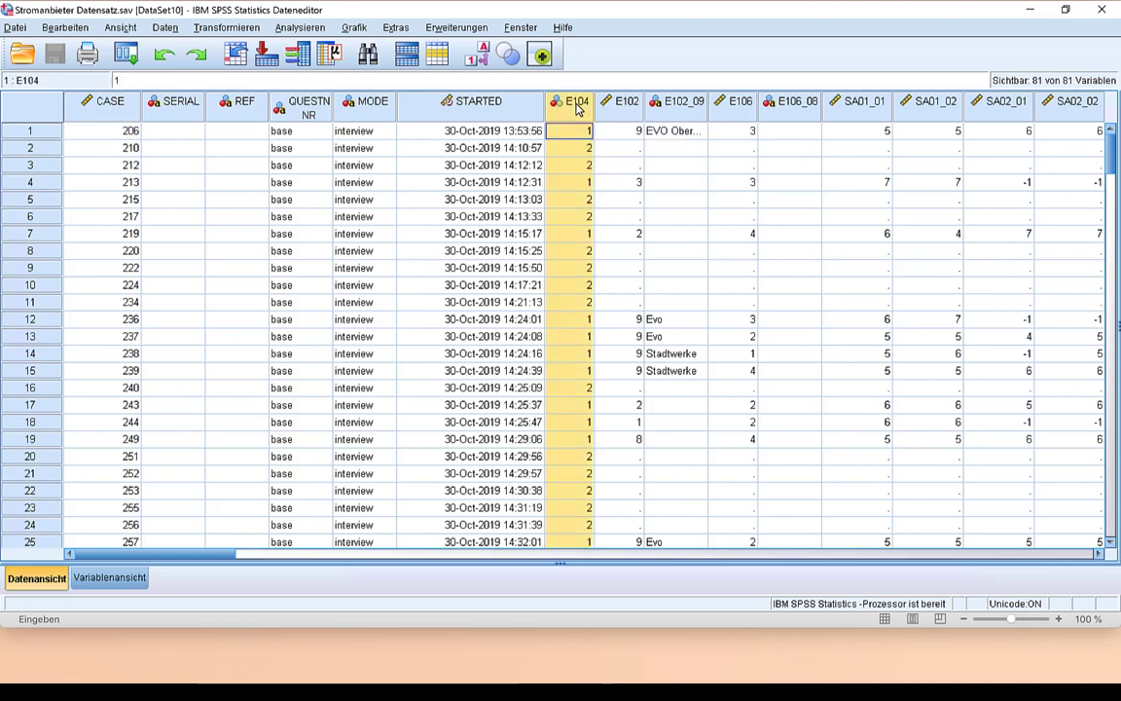
{"action": "right_click", "coordinate": [577, 109]}
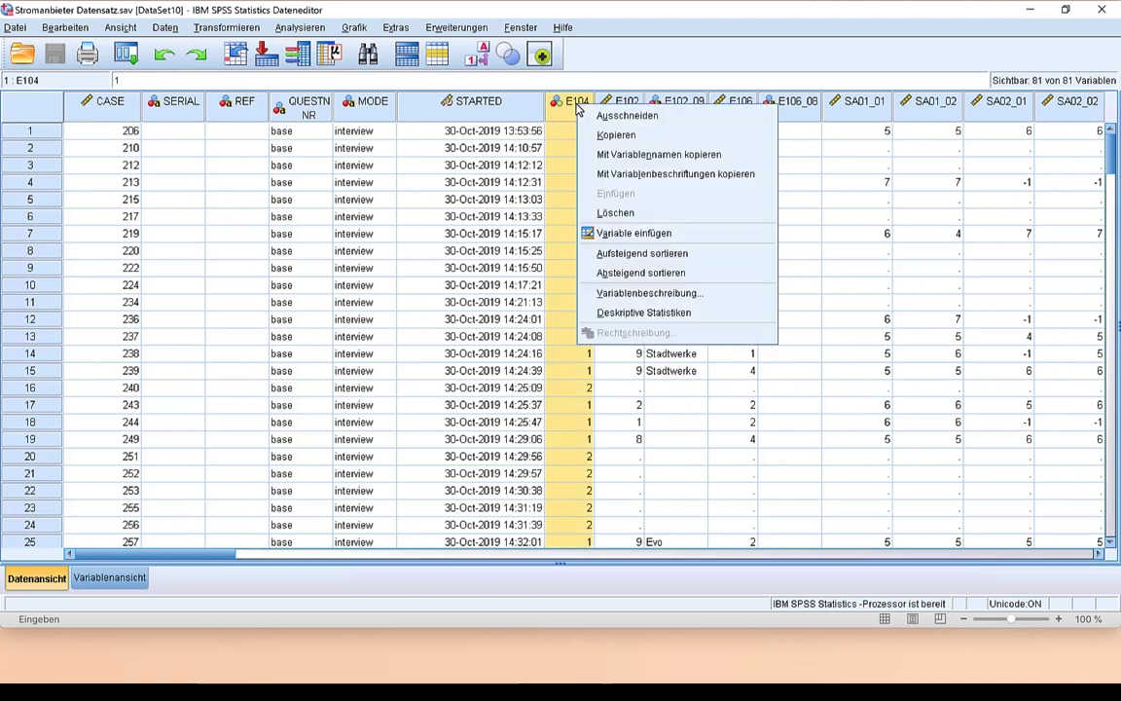
{"action": "left_click", "coordinate": [616, 273]}
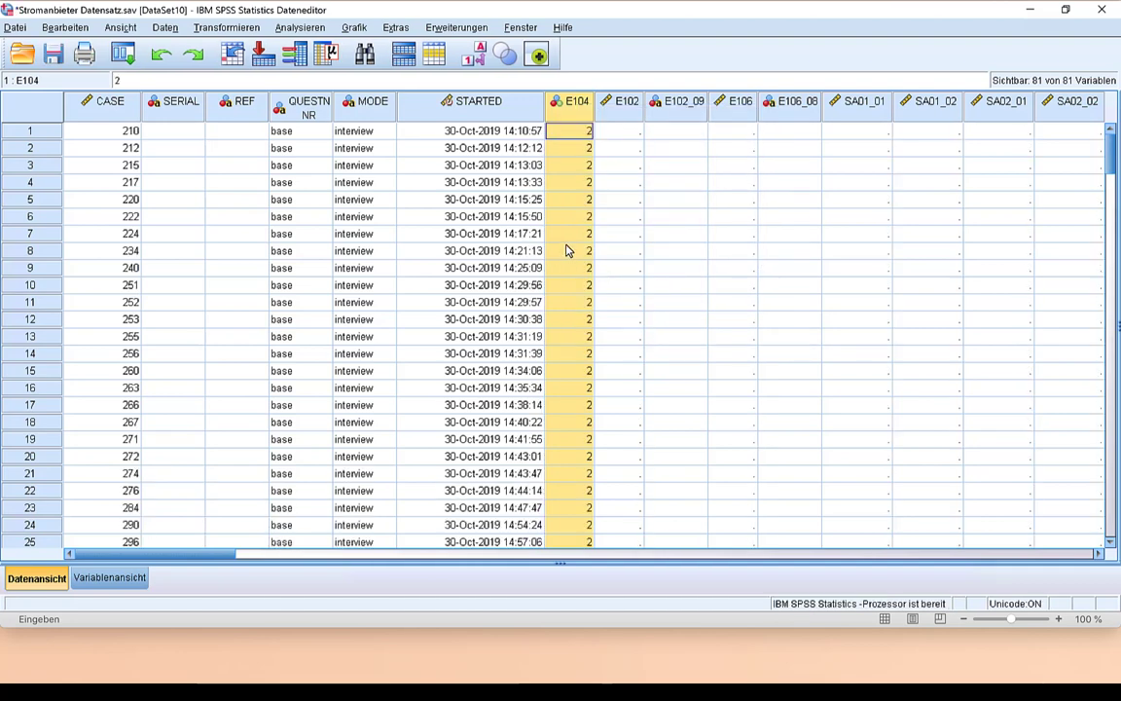
- Delete all cases with the value 2 in E104, rows 1 to 105
{"action": "scroll", "coordinate": [569, 251], "scroll_direction": "down", "scroll_amount": 20}
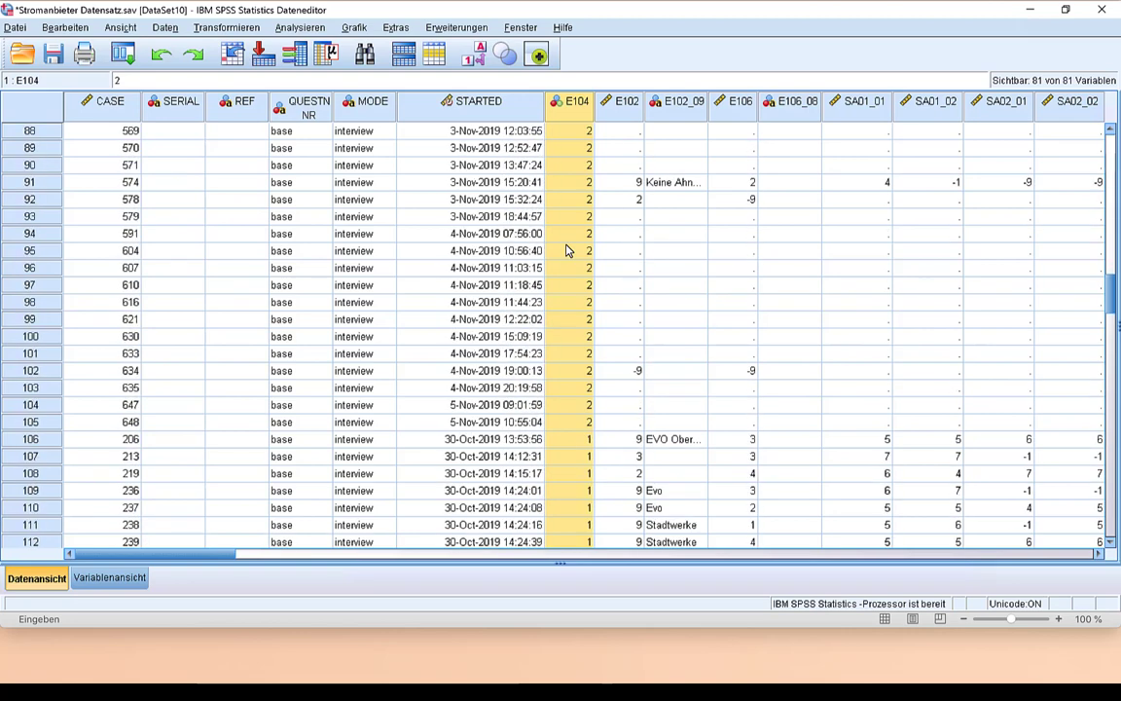
{"action": "scroll", "coordinate": [568, 251], "scroll_direction": "down", "scroll_amount": 4}
{"action": "scroll", "coordinate": [569, 251], "scroll_direction": "up", "scroll_amount": 9}
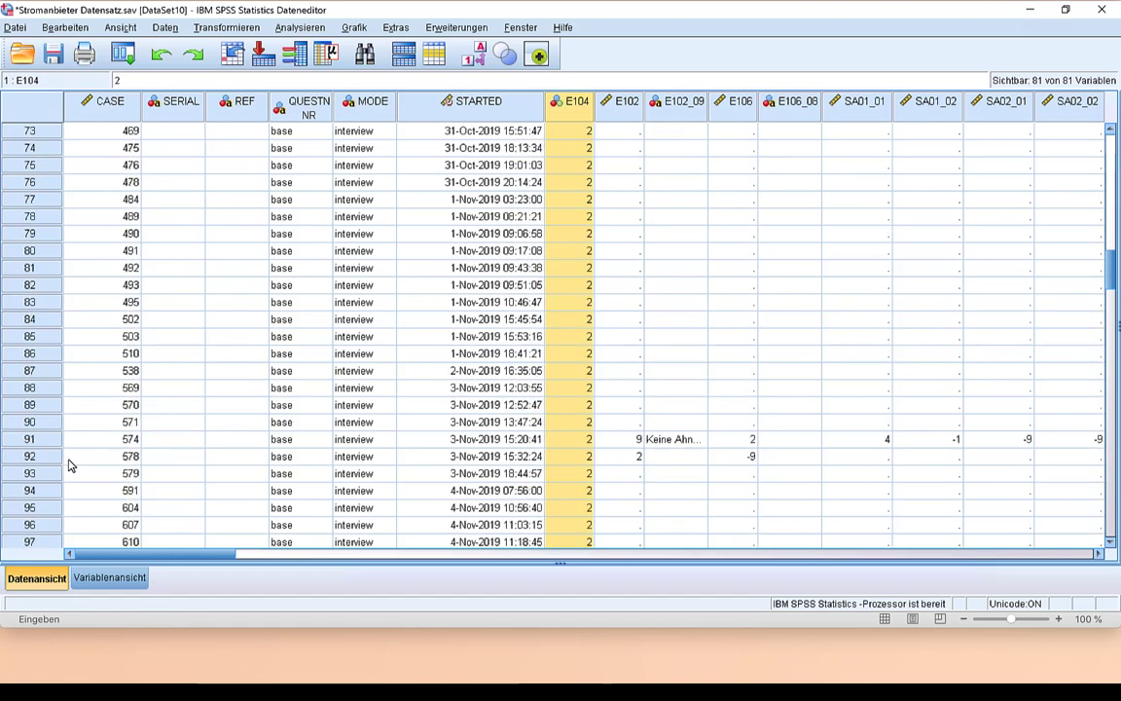
{"action": "scroll", "coordinate": [62, 461], "scroll_direction": "down", "scroll_amount": 3}
{"action": "scroll", "coordinate": [44, 447], "scroll_direction": "down", "scroll_amount": 1}
{"action": "left_click", "coordinate": [34, 473]}
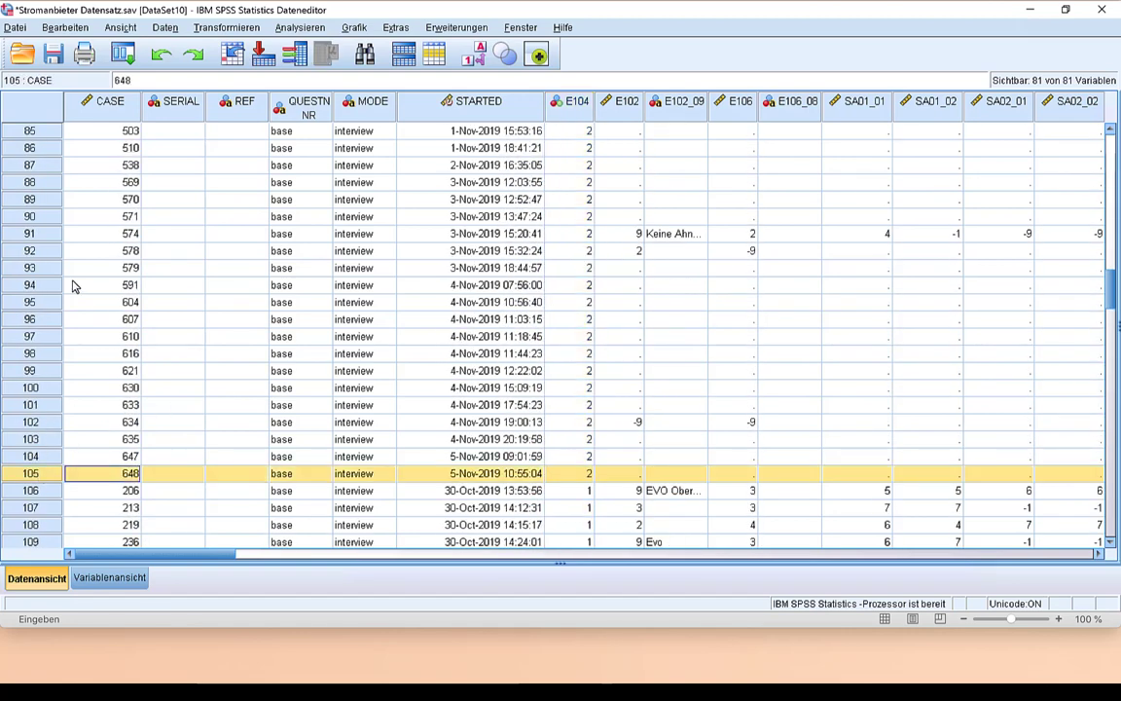
{"action": "scroll", "coordinate": [68, 244], "scroll_direction": "up", "scroll_amount": 20}
{"action": "left_click", "coordinate": [40, 137], "text": "shift"}
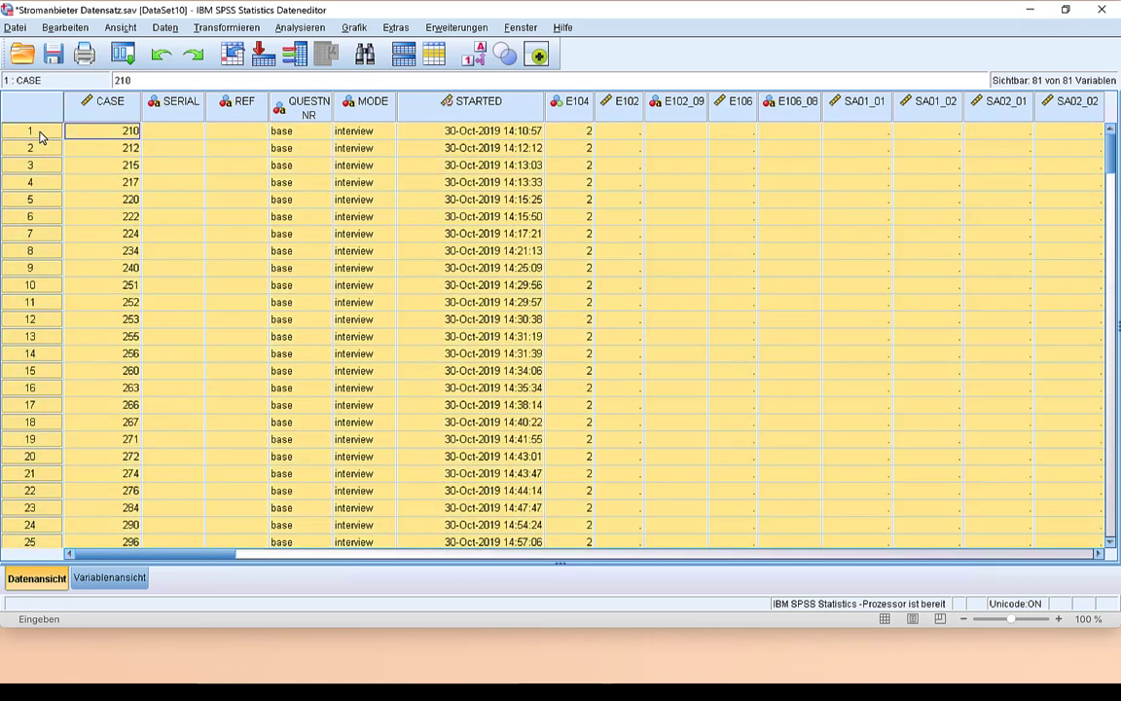
{"action": "right_click", "coordinate": [39, 137]}
{"action": "left_click", "coordinate": [64, 199]}
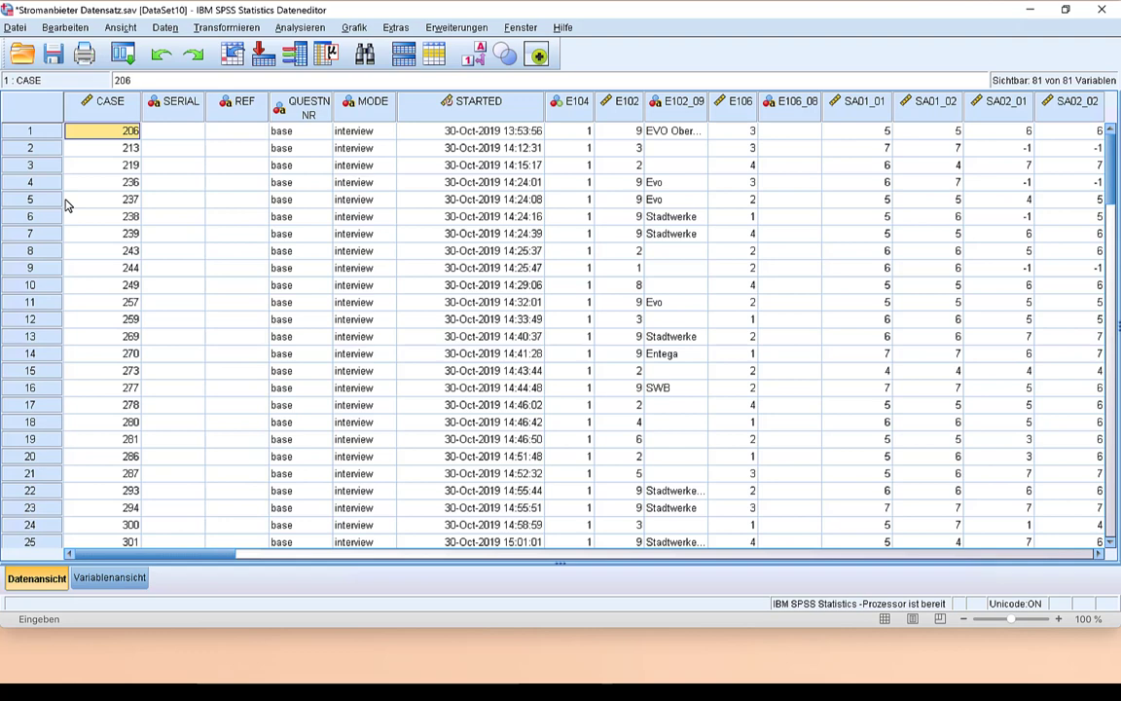
- Save the filtered data as a new SPSS Statistics file named "Stromanbieter Datensatz Filterfrage" in Documents
{"action": "left_click", "coordinate": [15, 27]}
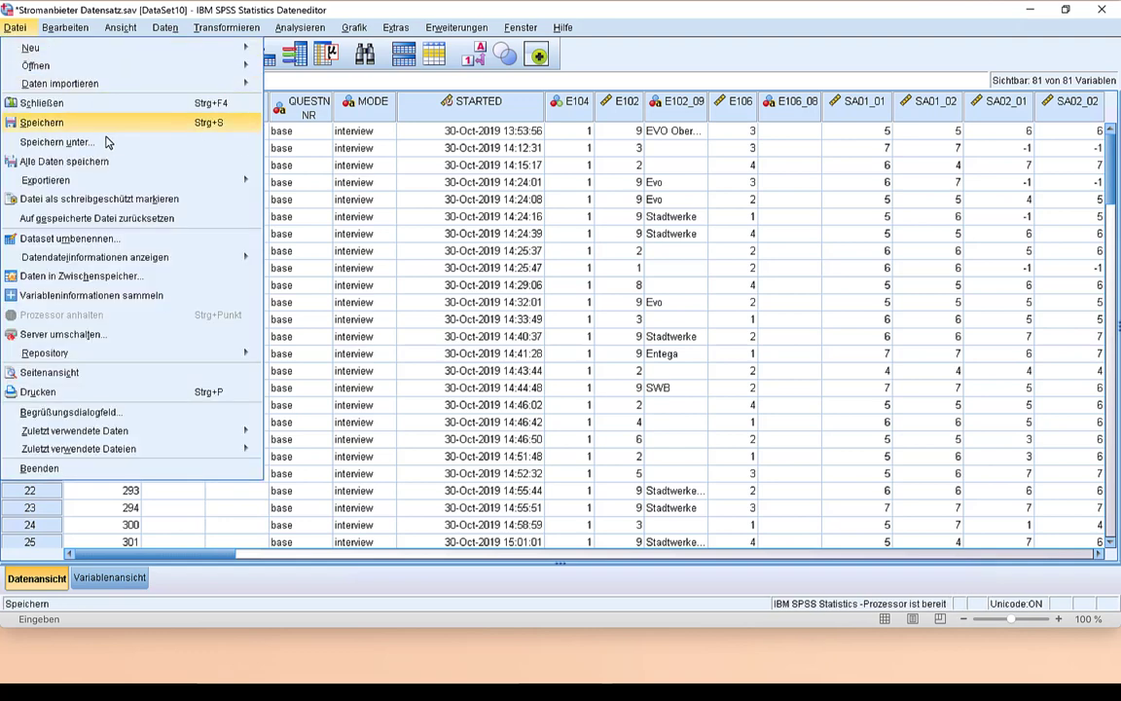
{"action": "left_click", "coordinate": [156, 142]}
{"action": "key", "text": "Right"}
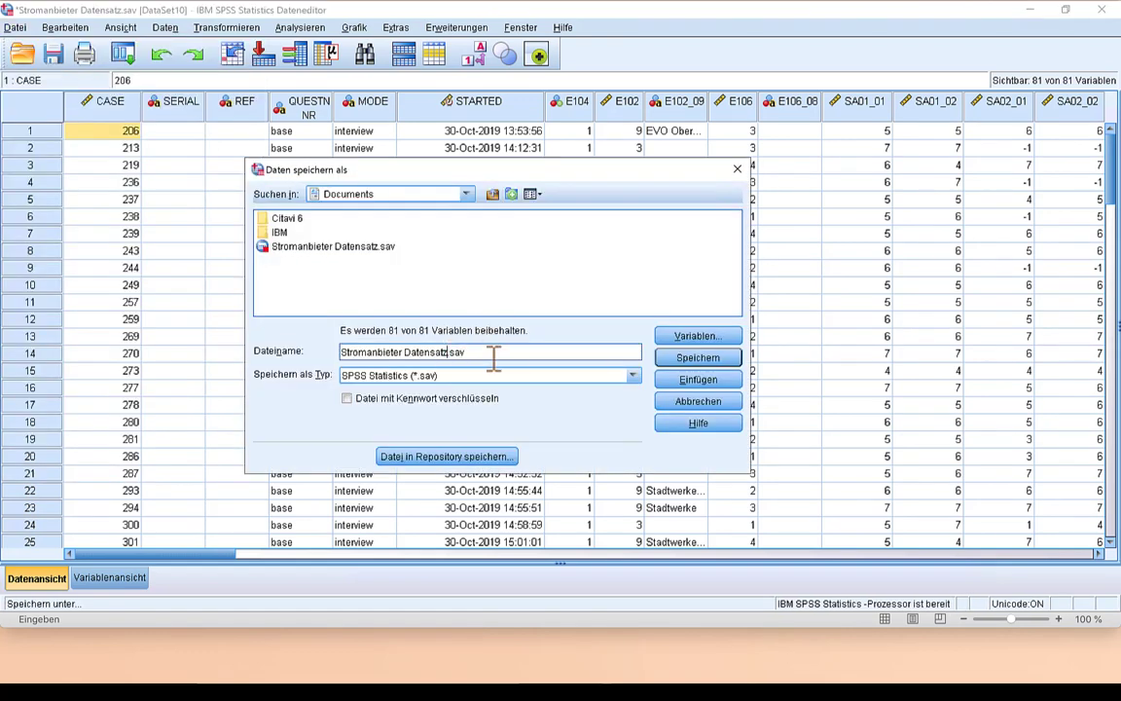
{"action": "type", "text": "Filtern"}
{"action": "key", "text": "BackSpace"}
{"action": "type", "text": "frage"}
{"action": "left_click", "coordinate": [682, 360]}
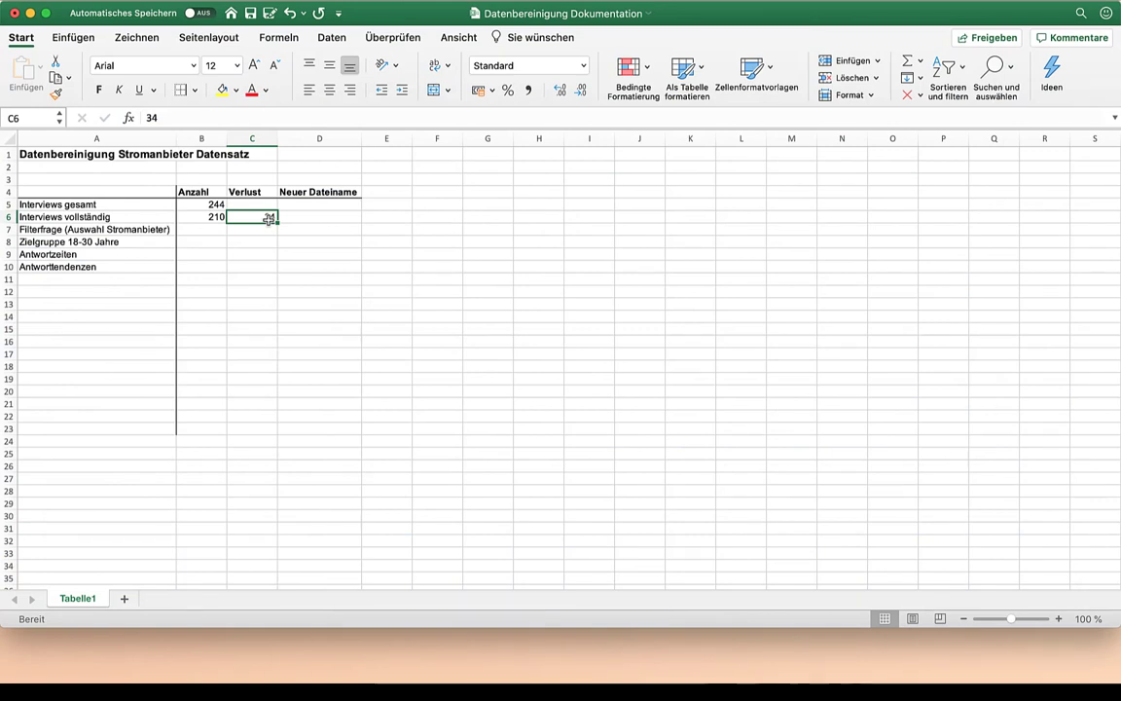
- In the Excel documentation, enter a loss of 105, a count of 105 and the file name "Filterfrage" for the filter question row
{"action": "key", "text": "Return"}
{"action": "type", "text": "105"}
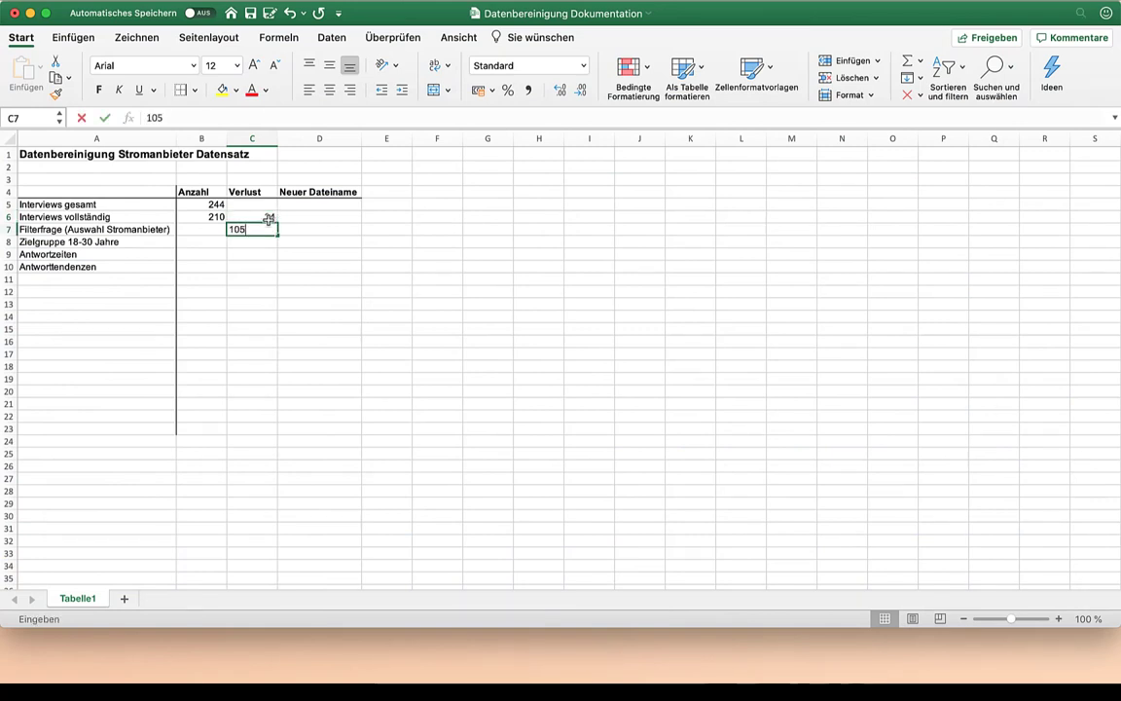
{"action": "key", "text": "Left"}
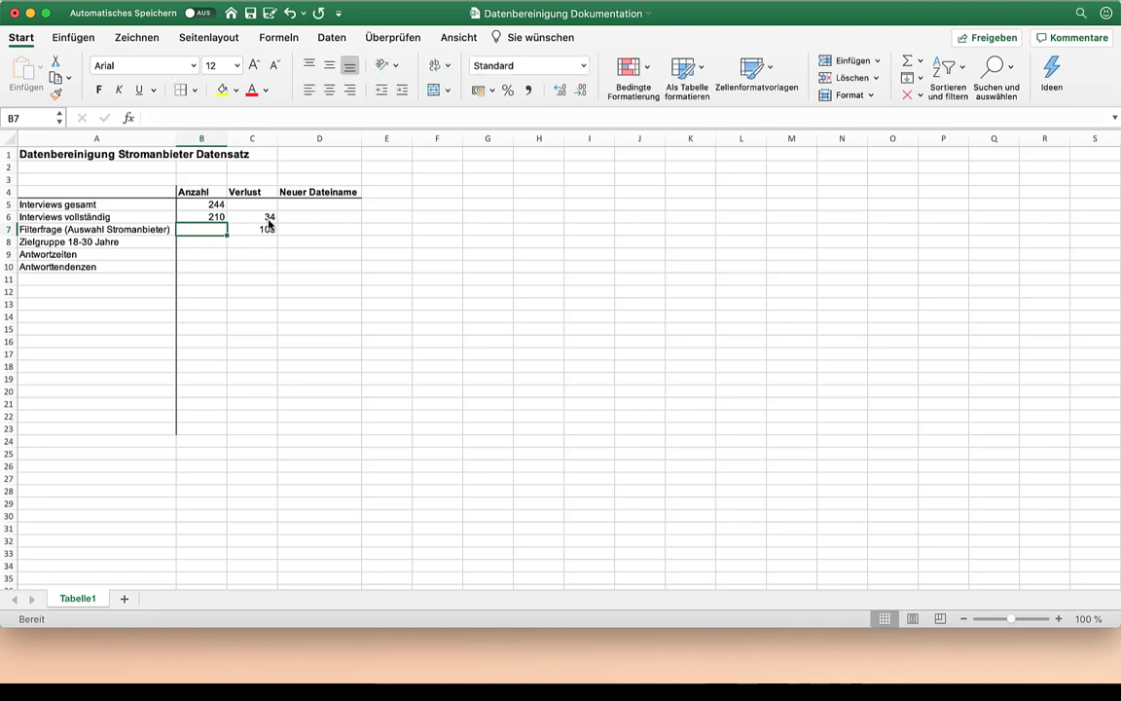
{"action": "type", "text": "105"}
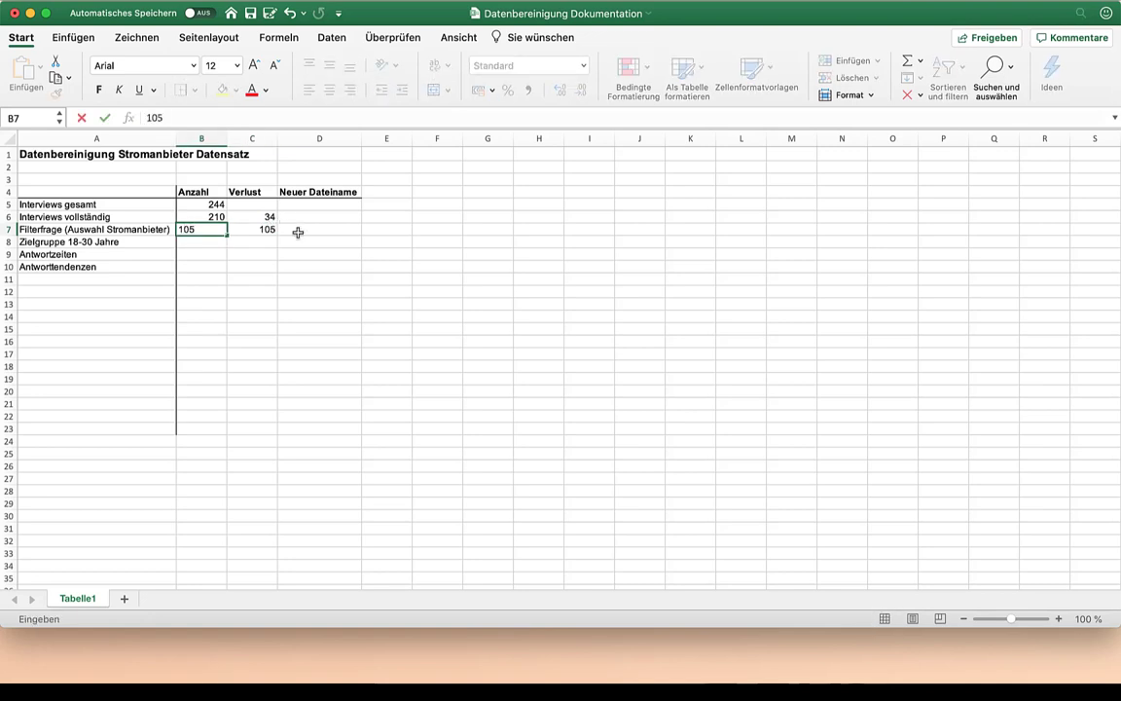
{"action": "left_click", "coordinate": [298, 232]}
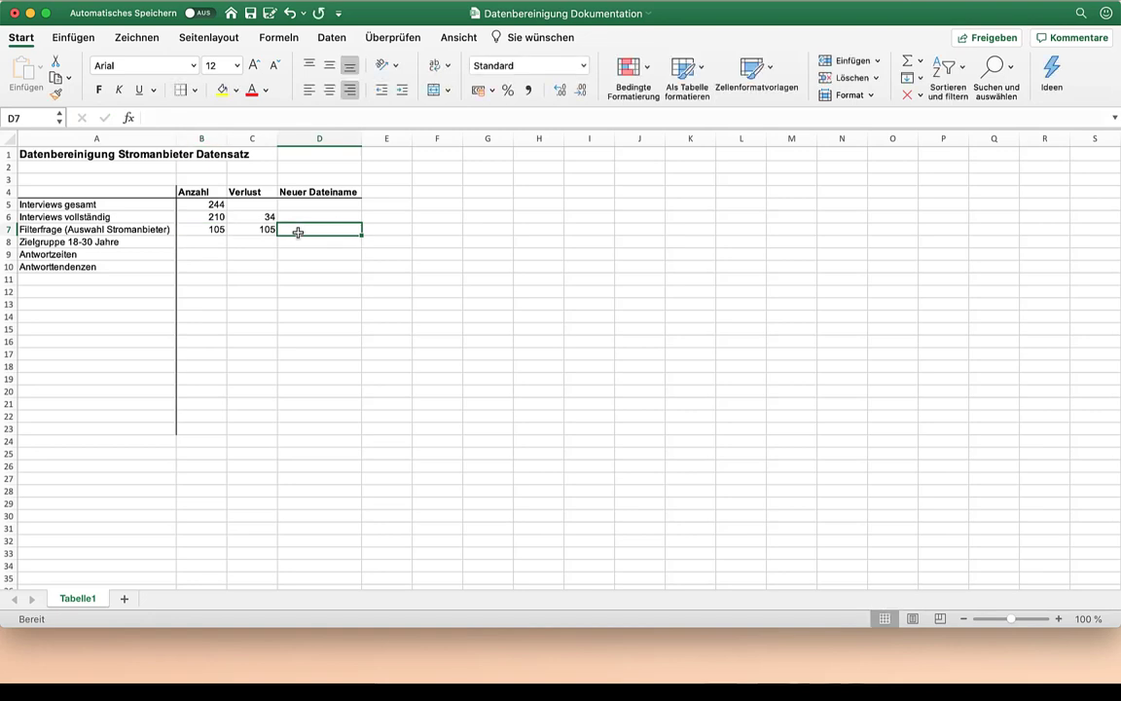
{"action": "type", "text": "Filterfrage"}
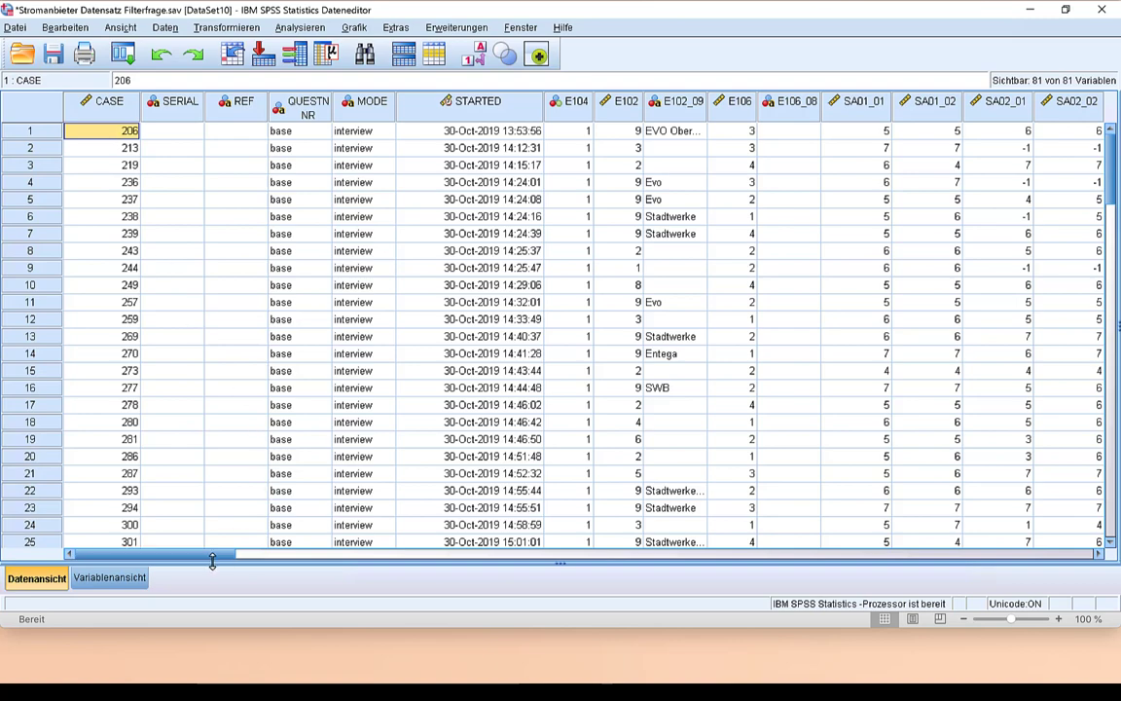
- Back in SPSS Statistics, sort the cases by the age variable SD01_01, once ascending to check for blanks and finally descending
{"action": "left_click_drag", "start_coordinate": [217, 562], "coordinate": [693, 555]}
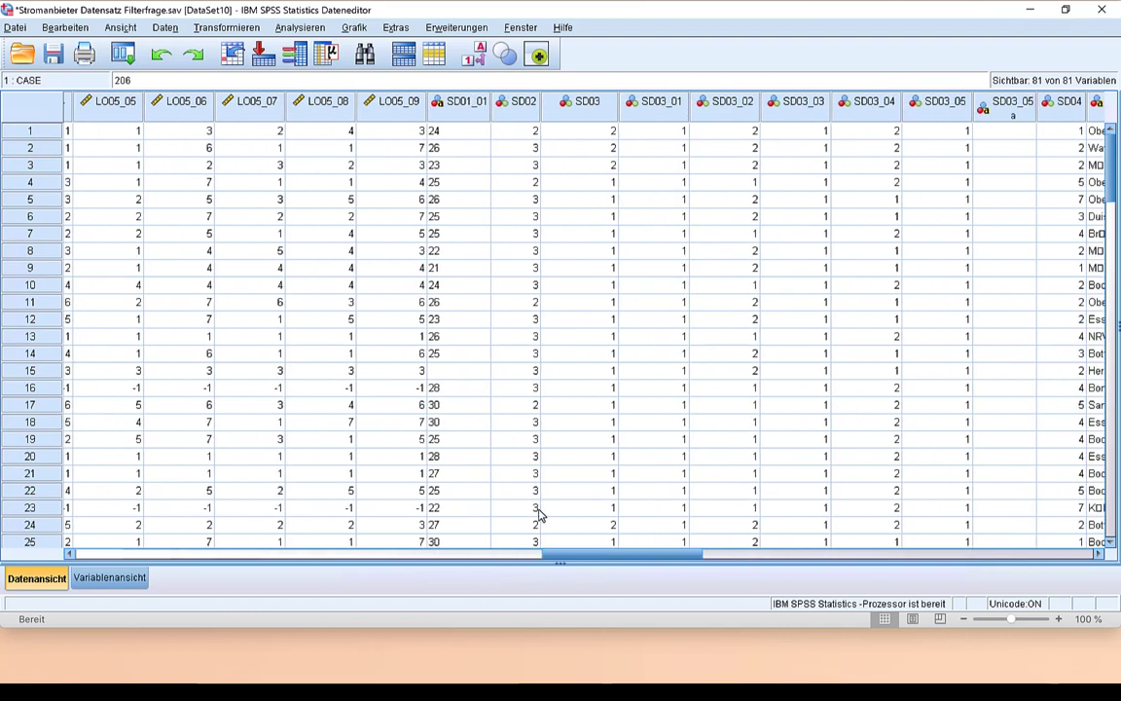
{"action": "right_click", "coordinate": [478, 118]}
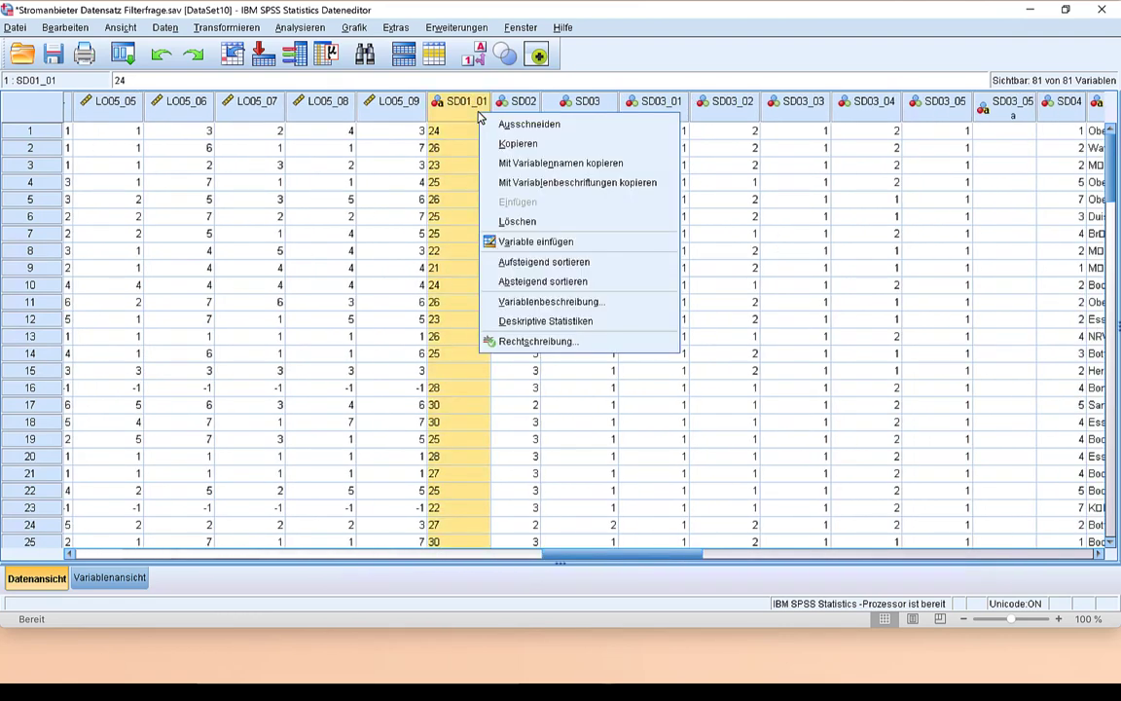
{"action": "left_click", "coordinate": [529, 263]}
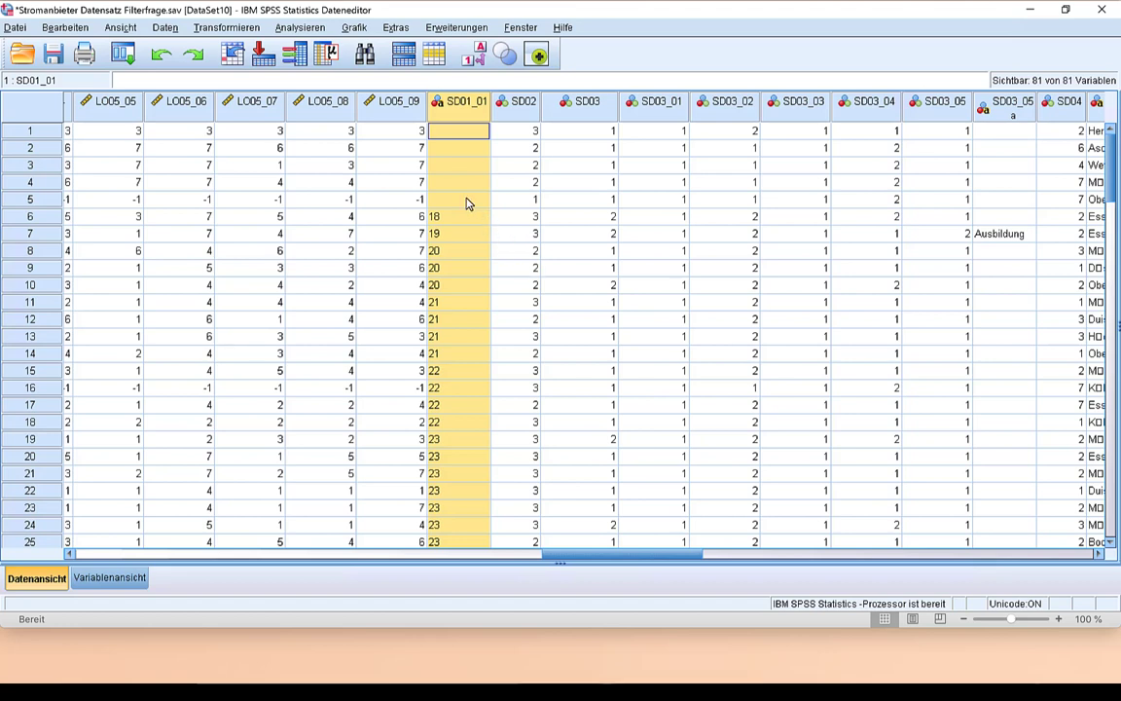
{"action": "right_click", "coordinate": [466, 113]}
{"action": "left_click", "coordinate": [528, 277]}
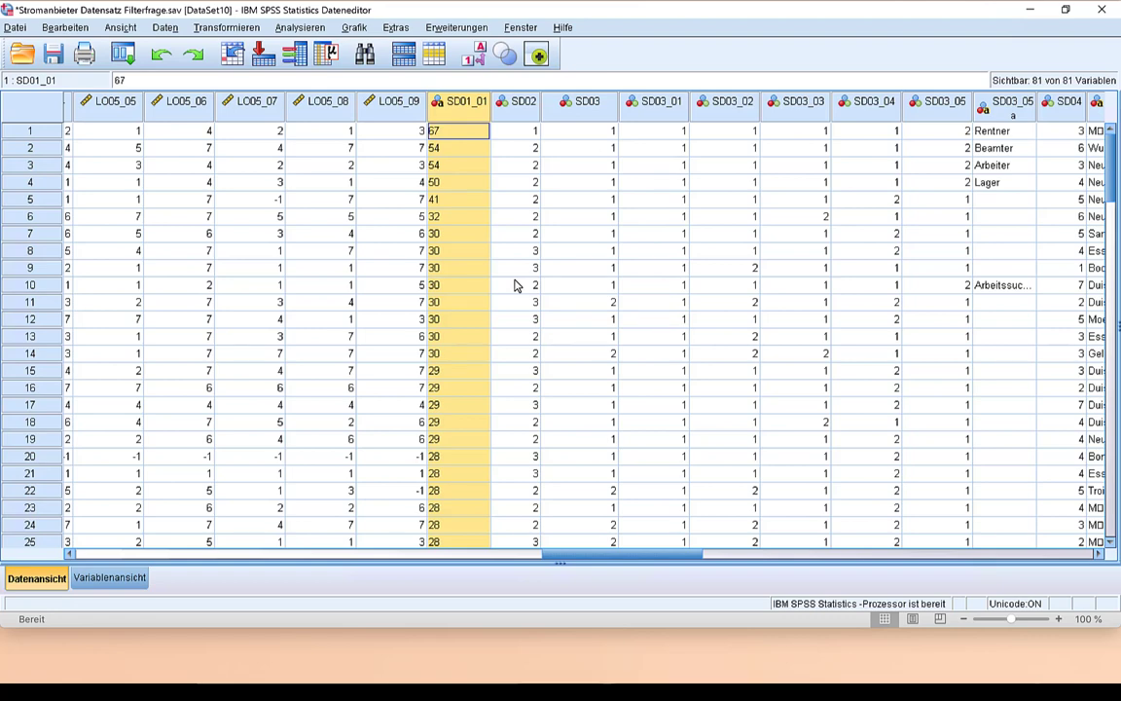
- Delete the cases in rows 1 to 6, whose age in SD01_01 is above 30
{"action": "left_click", "coordinate": [46, 214]}
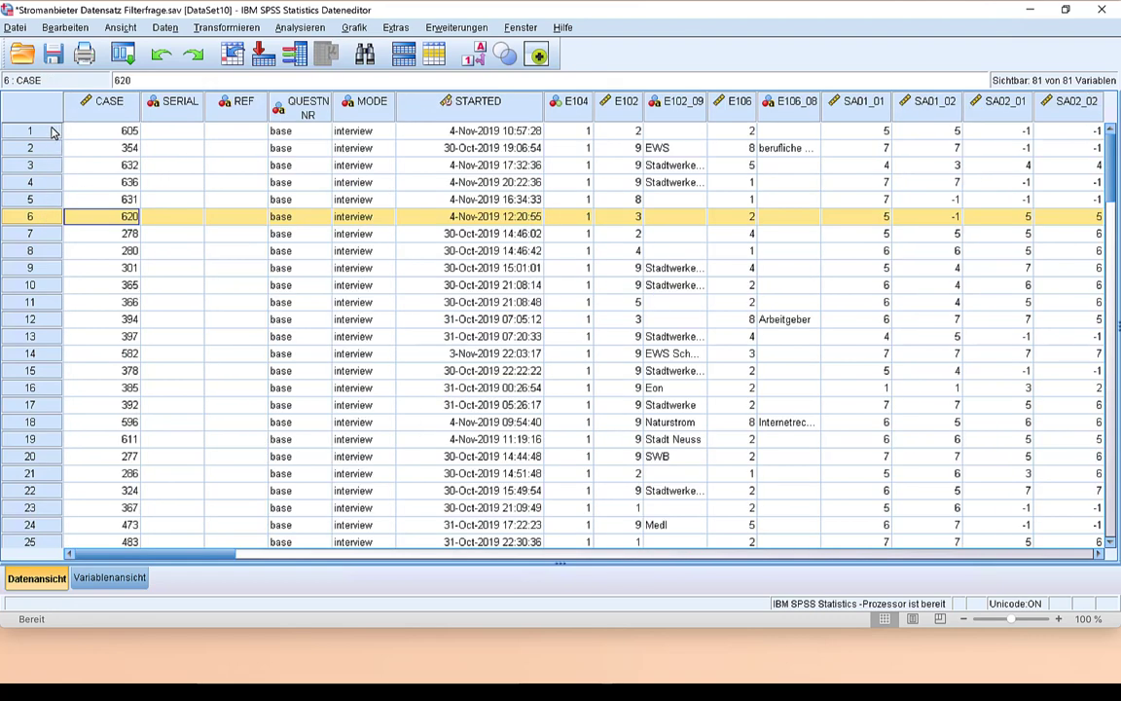
{"action": "left_click", "coordinate": [46, 130], "text": "shift"}
{"action": "right_click", "coordinate": [54, 132]}
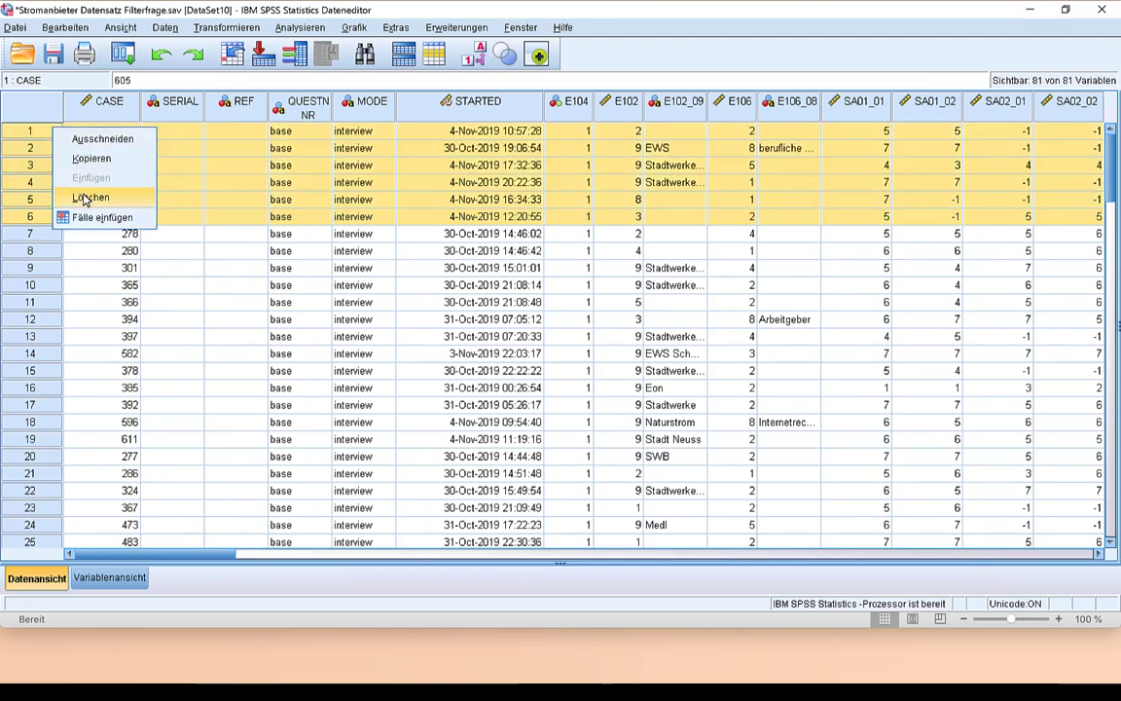
{"action": "left_click", "coordinate": [84, 199]}
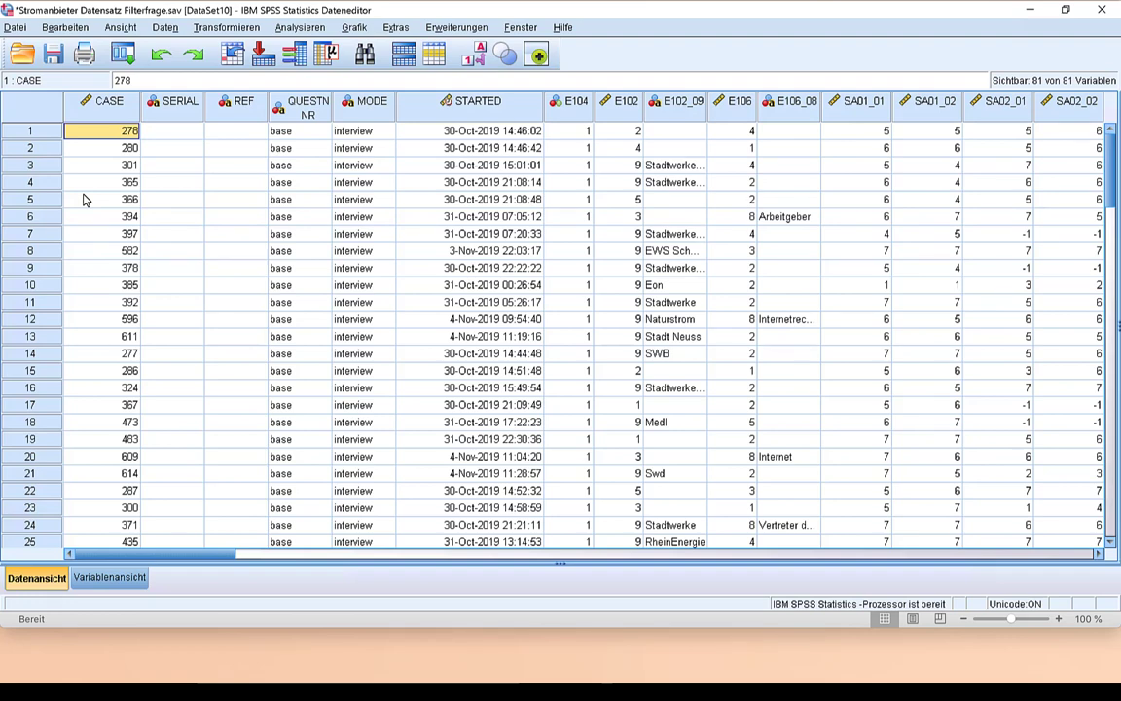
- Sort the cases by the place variable SD06_01 in ascending order and replace the postal code in row 1 with "Witten"
{"action": "left_click_drag", "start_coordinate": [219, 553], "coordinate": [763, 564]}
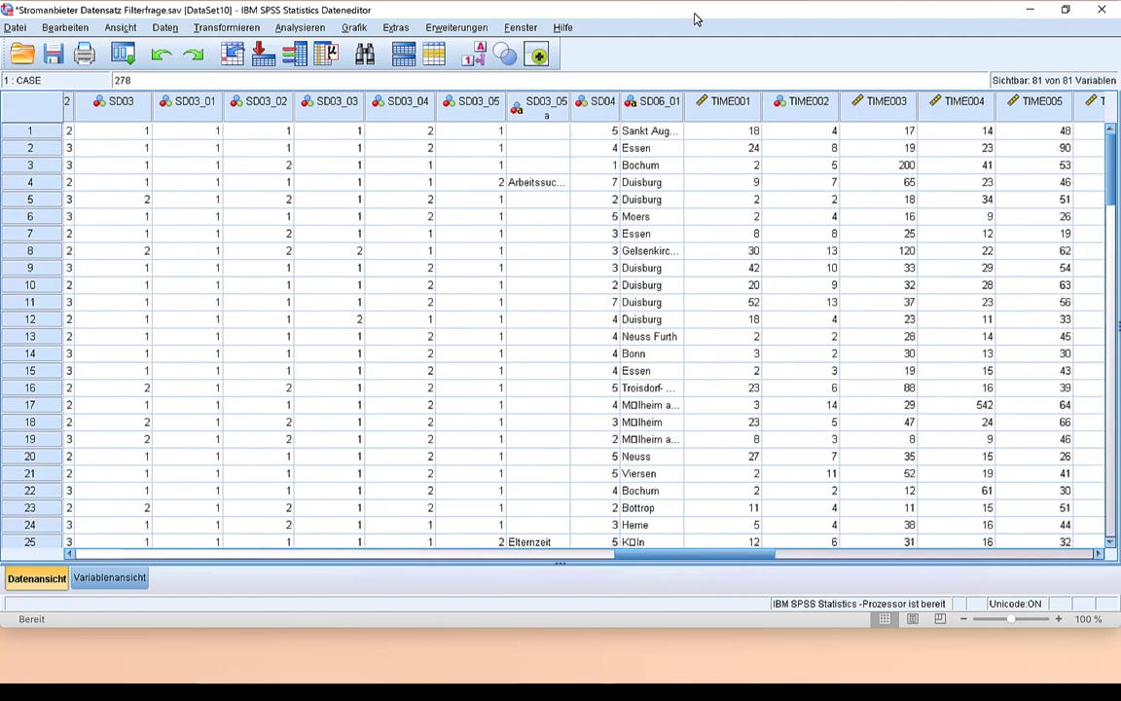
{"action": "mouse_move", "coordinate": [658, 109]}
{"action": "right_click", "coordinate": [658, 105]}
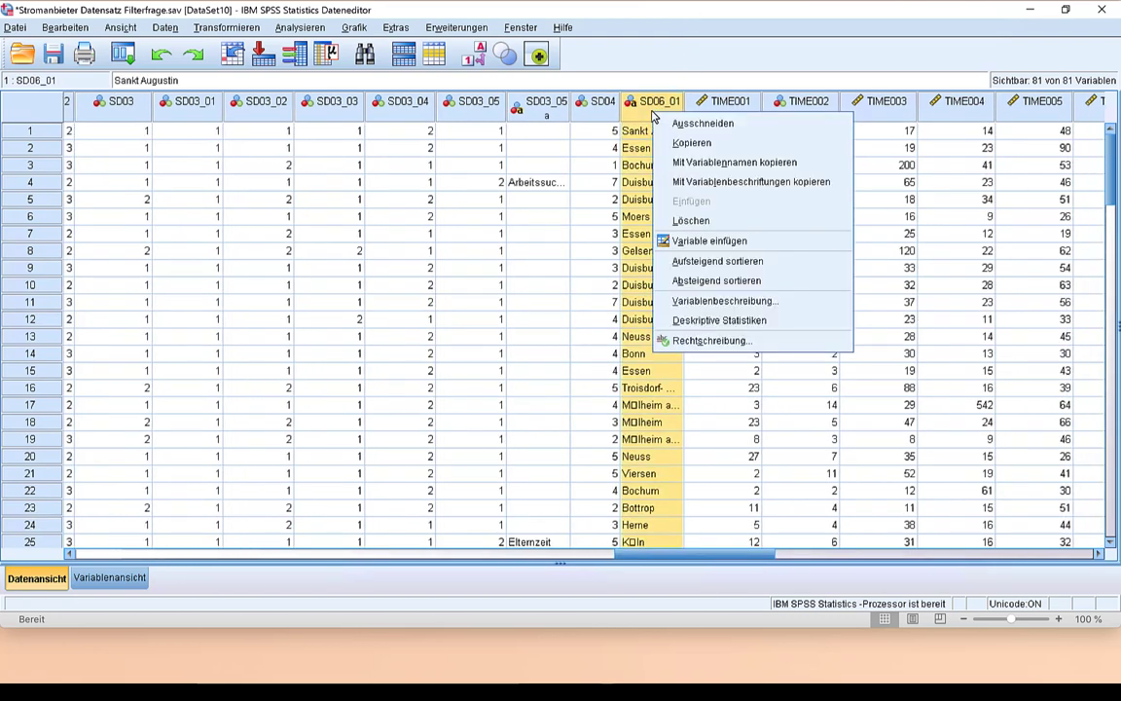
{"action": "left_click", "coordinate": [707, 257]}
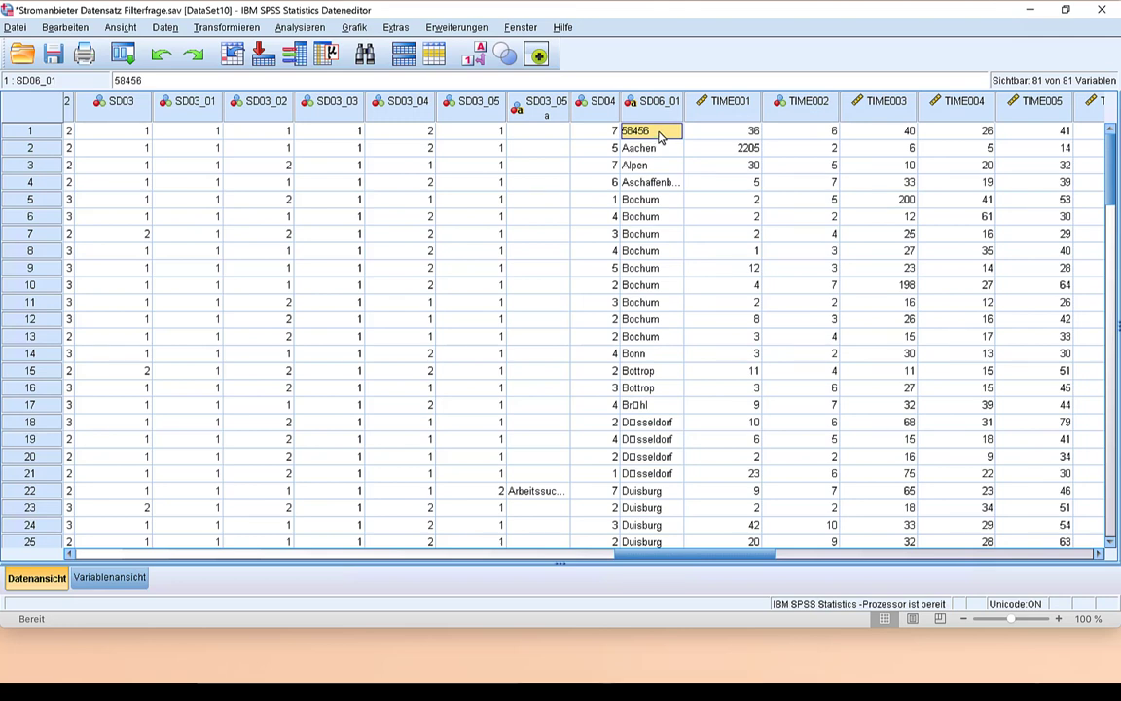
{"action": "type", "text": "Witten"}
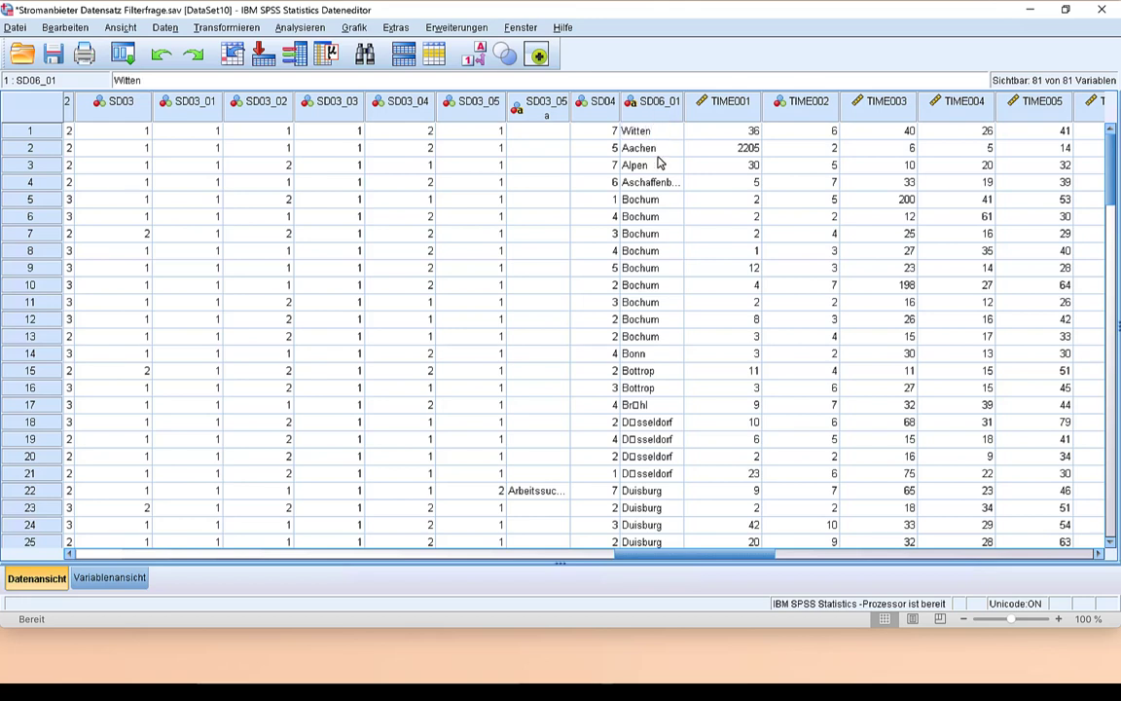
{"action": "left_click", "coordinate": [660, 151]}
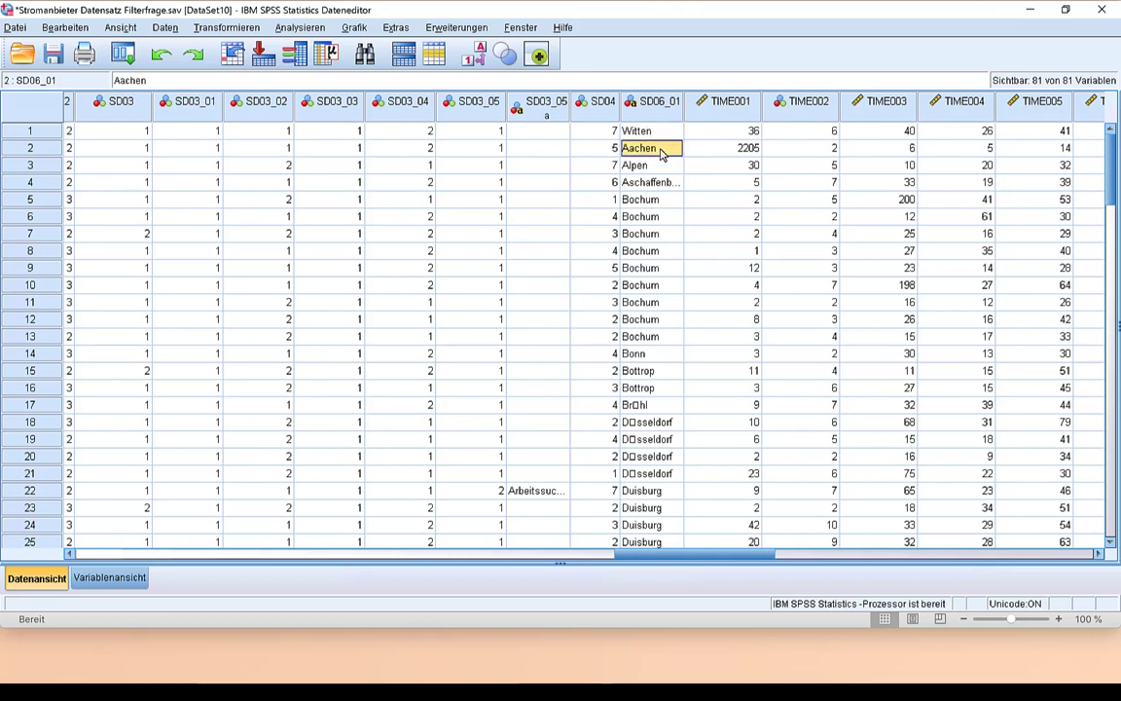
{"action": "scroll", "coordinate": [660, 150], "scroll_direction": "down", "scroll_amount": 20}
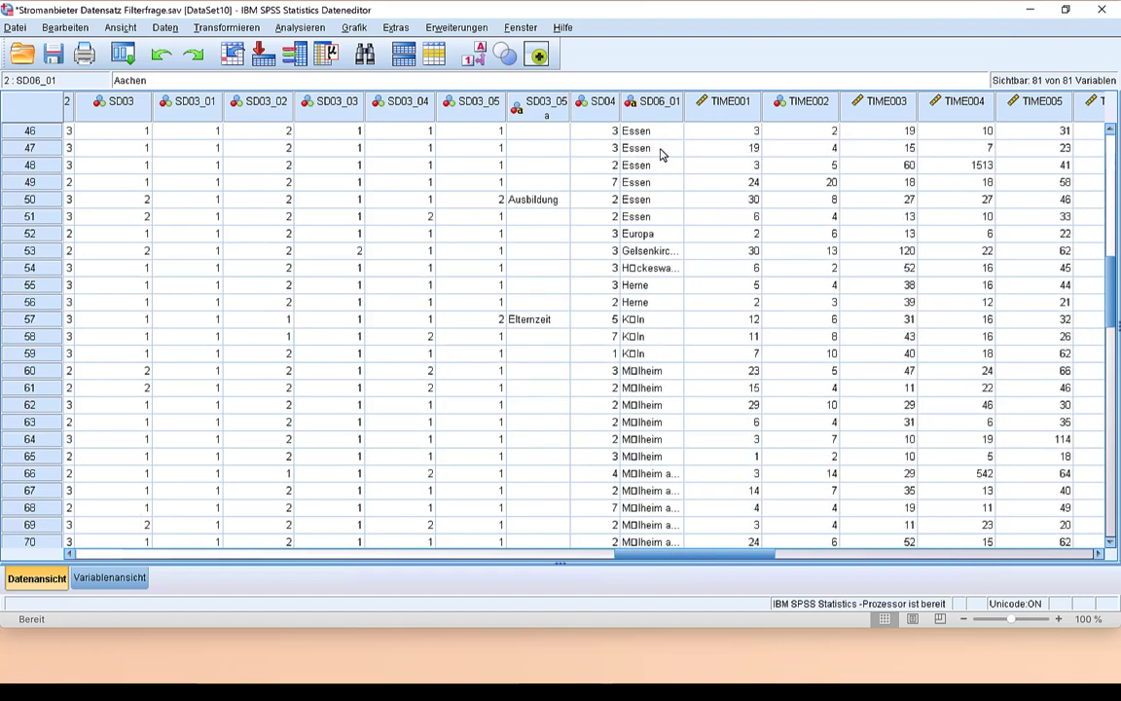
{"action": "scroll", "coordinate": [662, 153], "scroll_direction": "down", "scroll_amount": 2}
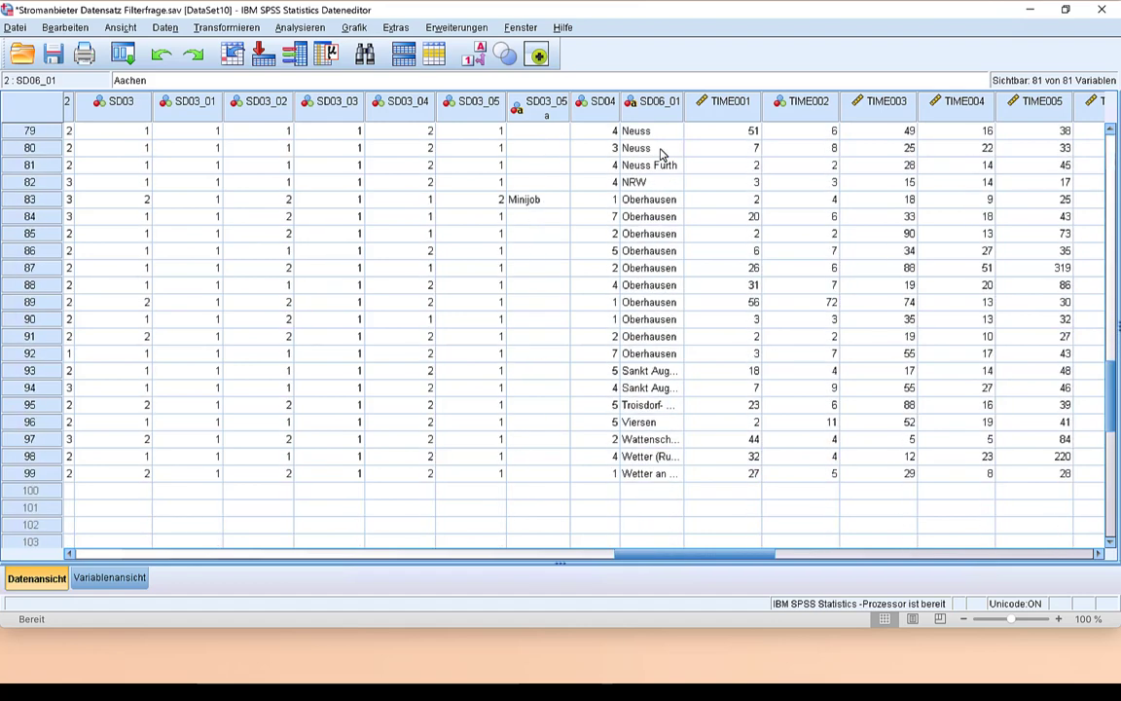
- Save the reduced data as a new SPSS Statistics file named "Stromanbieter Datensatz Zielgruppe" in Documents
{"action": "left_click", "coordinate": [16, 27]}
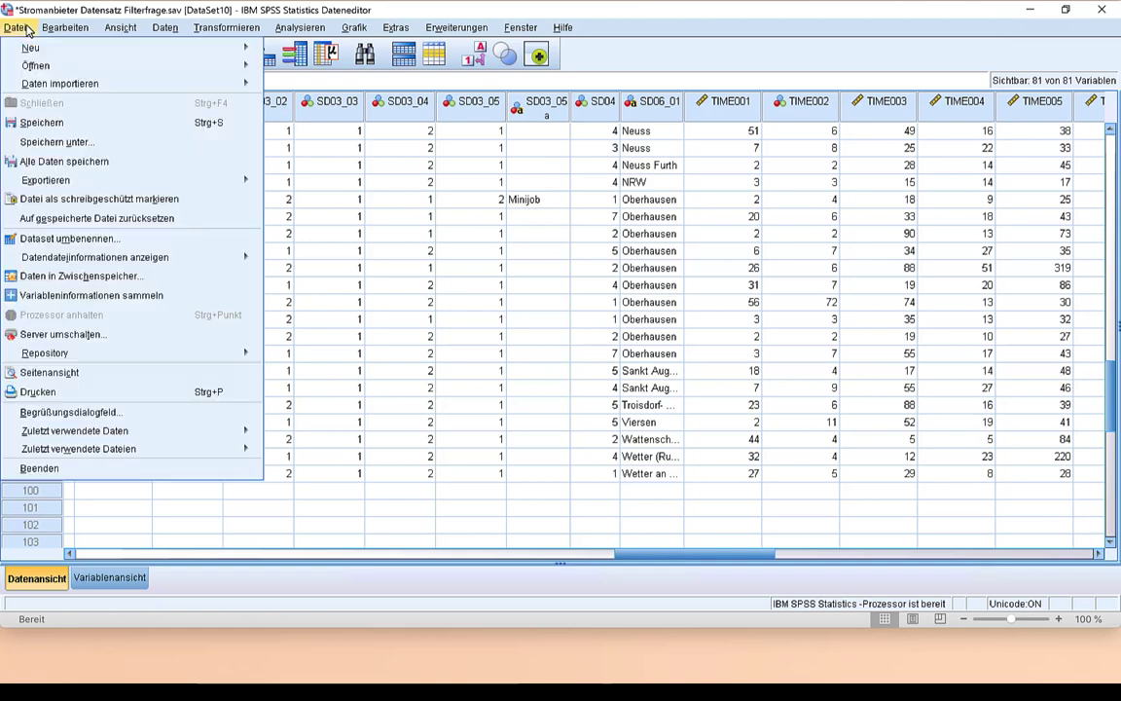
{"action": "left_click", "coordinate": [73, 141]}
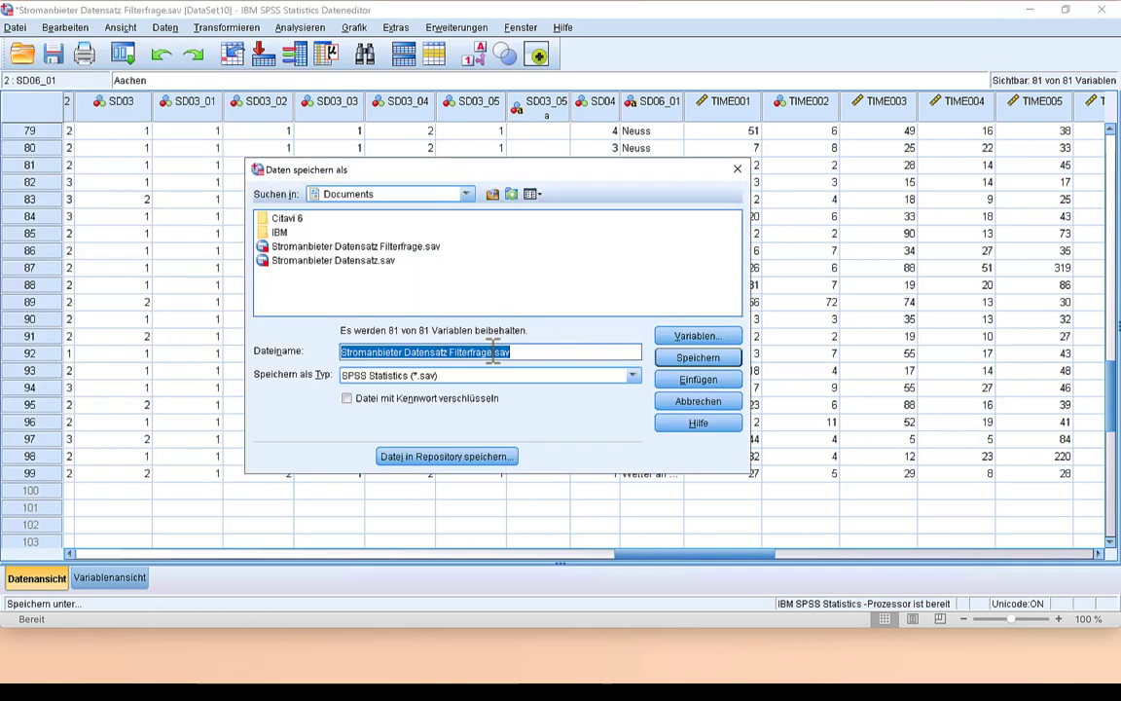
{"action": "left_click", "coordinate": [470, 353]}
{"action": "double_click", "coordinate": [470, 353]}
{"action": "type", "text": "Zielg"}
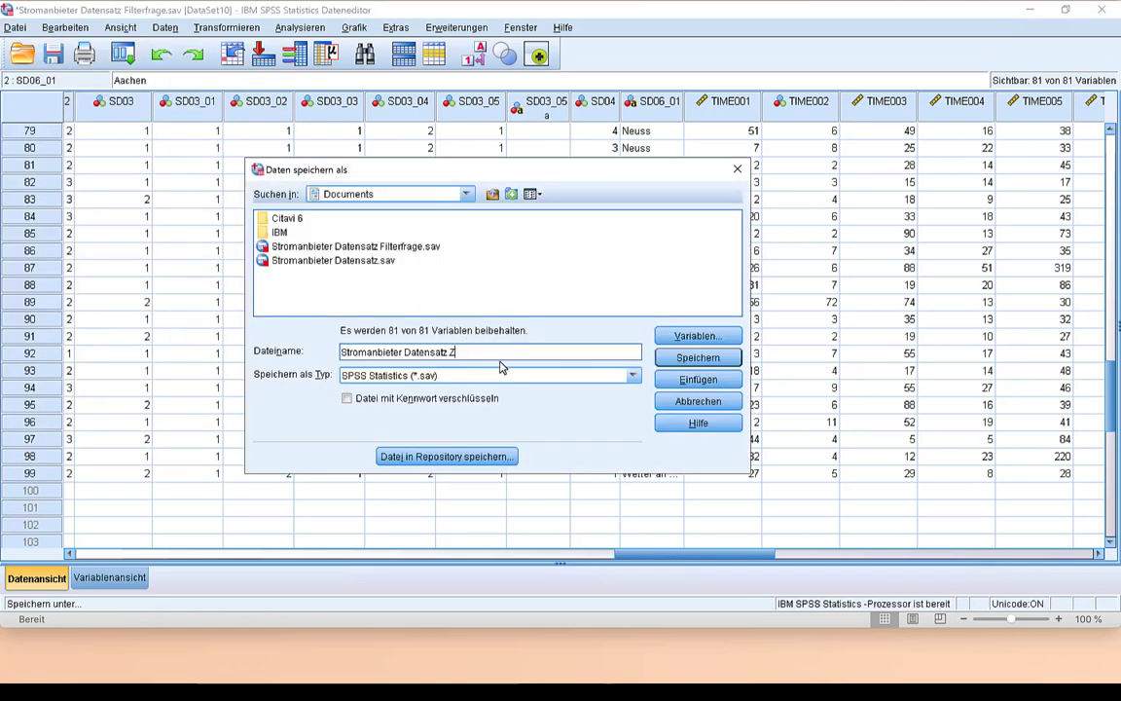
{"action": "type", "text": "ruppe"}
{"action": "key", "text": "Return"}
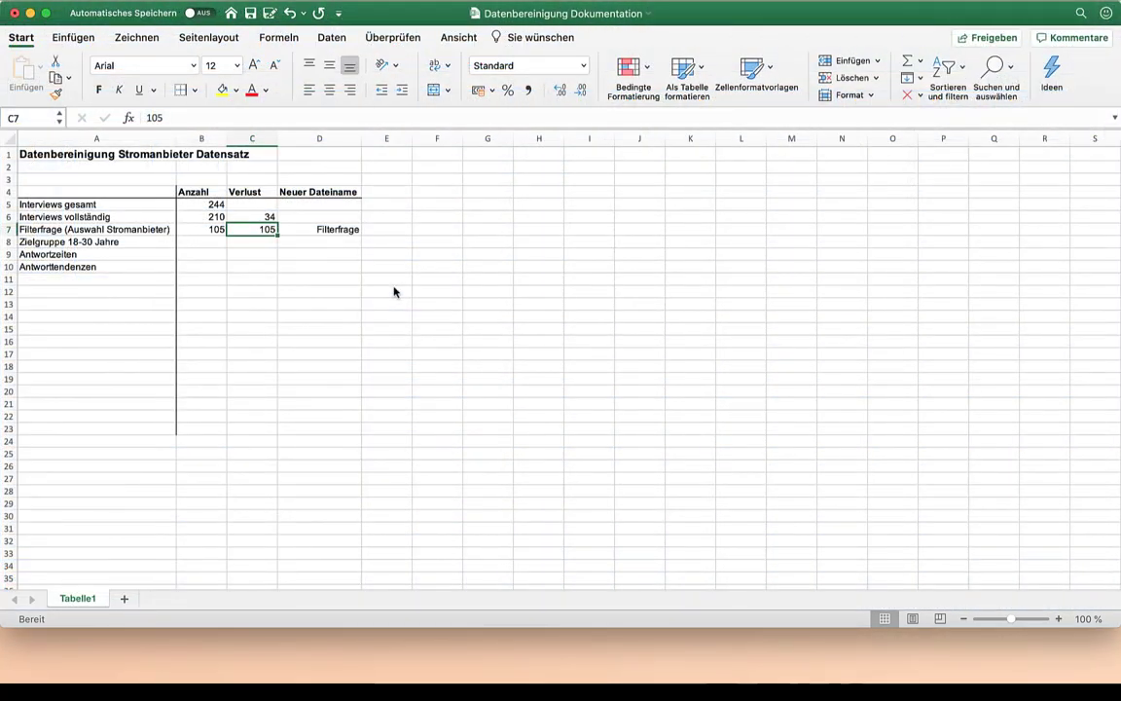
- In the Excel documentation, enter a loss of 6, a count of 99 and the file name "Zielgruppe" for the target group 18-30 row
{"action": "key", "text": "Return"}
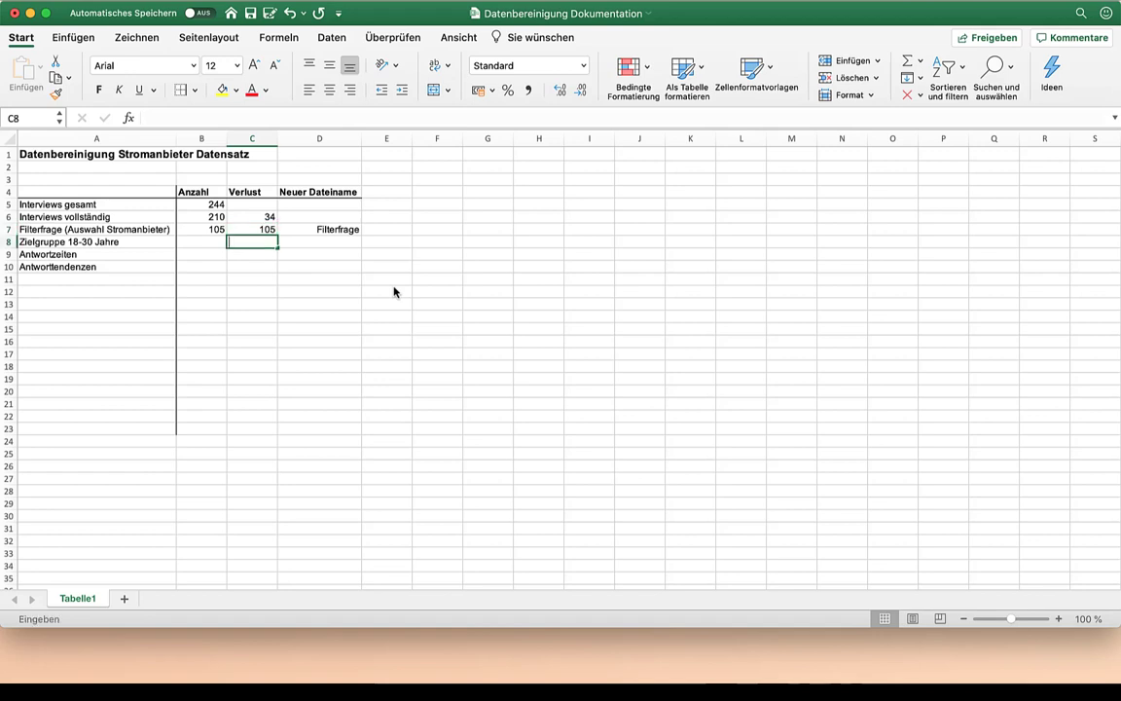
{"action": "type", "text": "6"}
{"action": "key", "text": "Left"}
{"action": "type", "text": "99"}
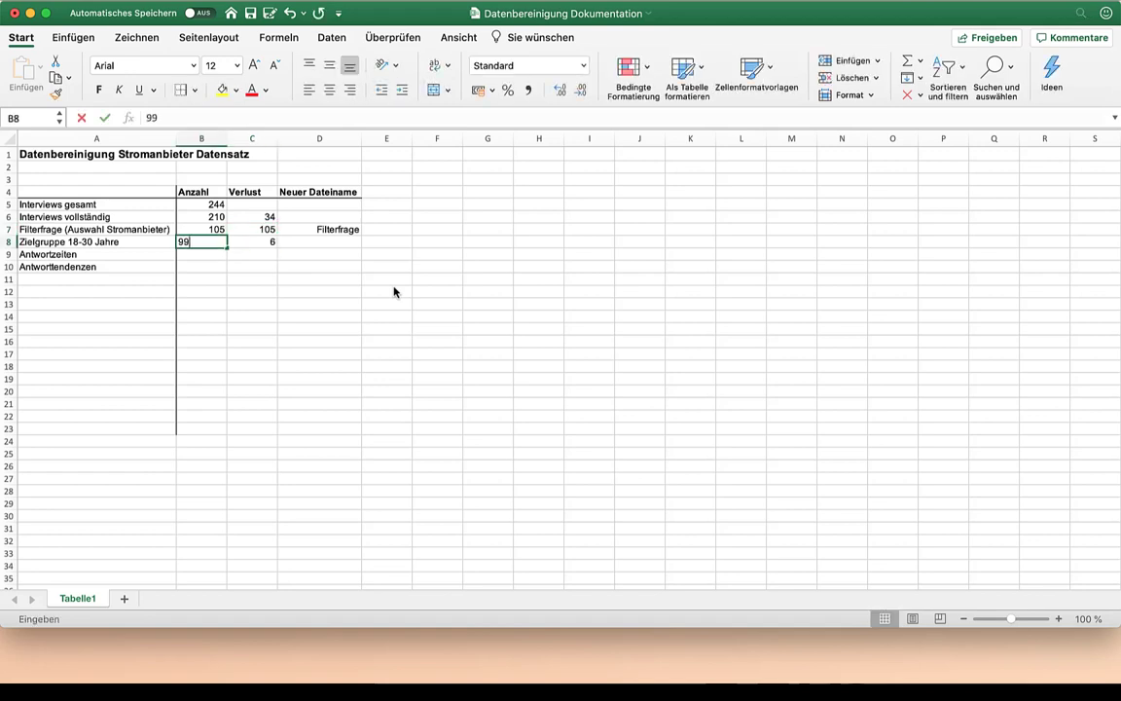
{"action": "key", "text": "Right"}
{"action": "key", "text": "Right"}
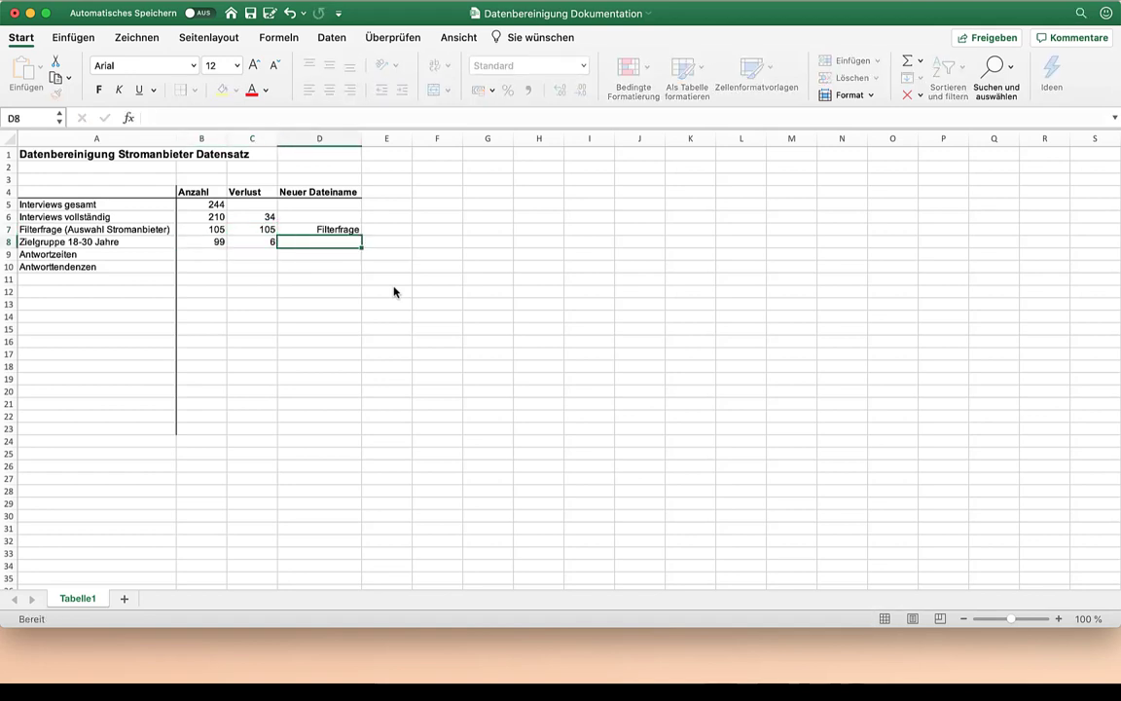
{"action": "type", "text": "Zielgruppe"}
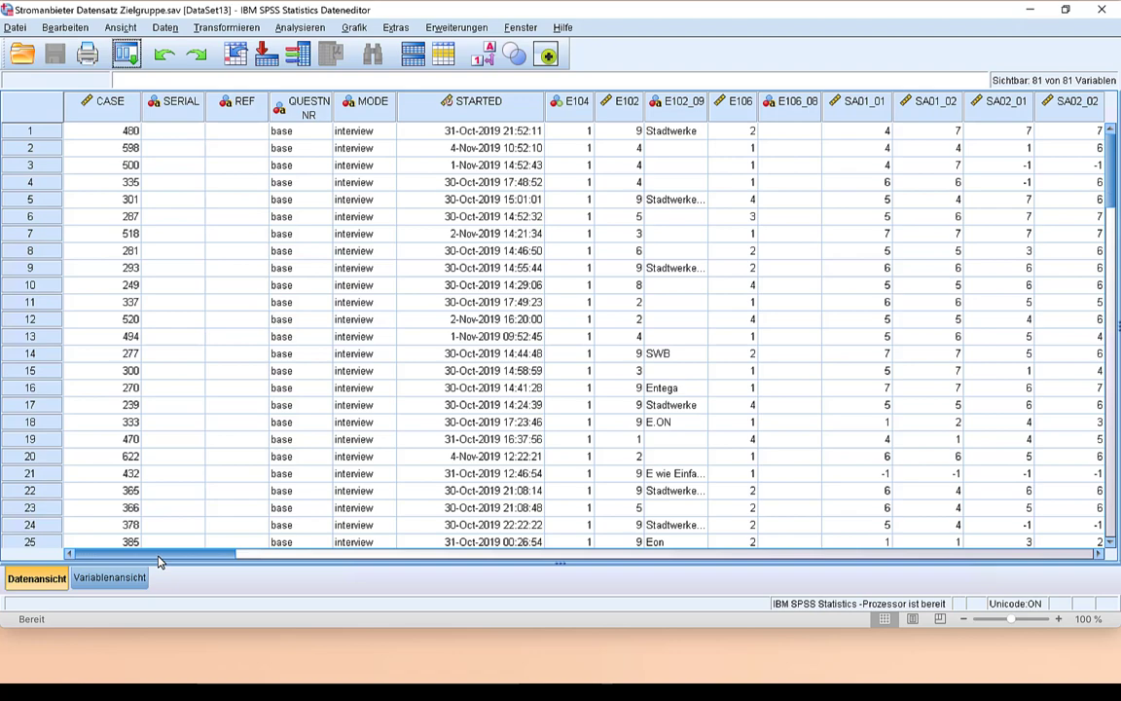
- Start computing a new variable, list the variables by name, and use TIME_SUM as the numeric expression
{"action": "left_click_drag", "start_coordinate": [171, 556], "coordinate": [783, 569]}
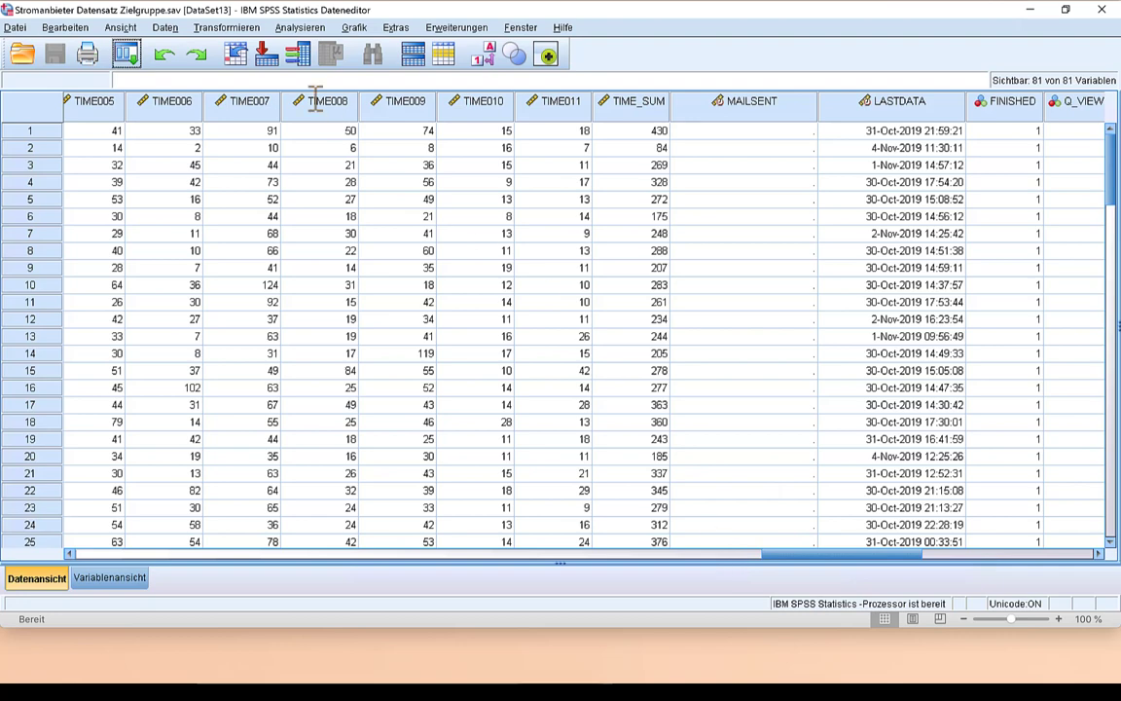
{"action": "left_click", "coordinate": [246, 32]}
{"action": "left_click", "coordinate": [243, 49]}
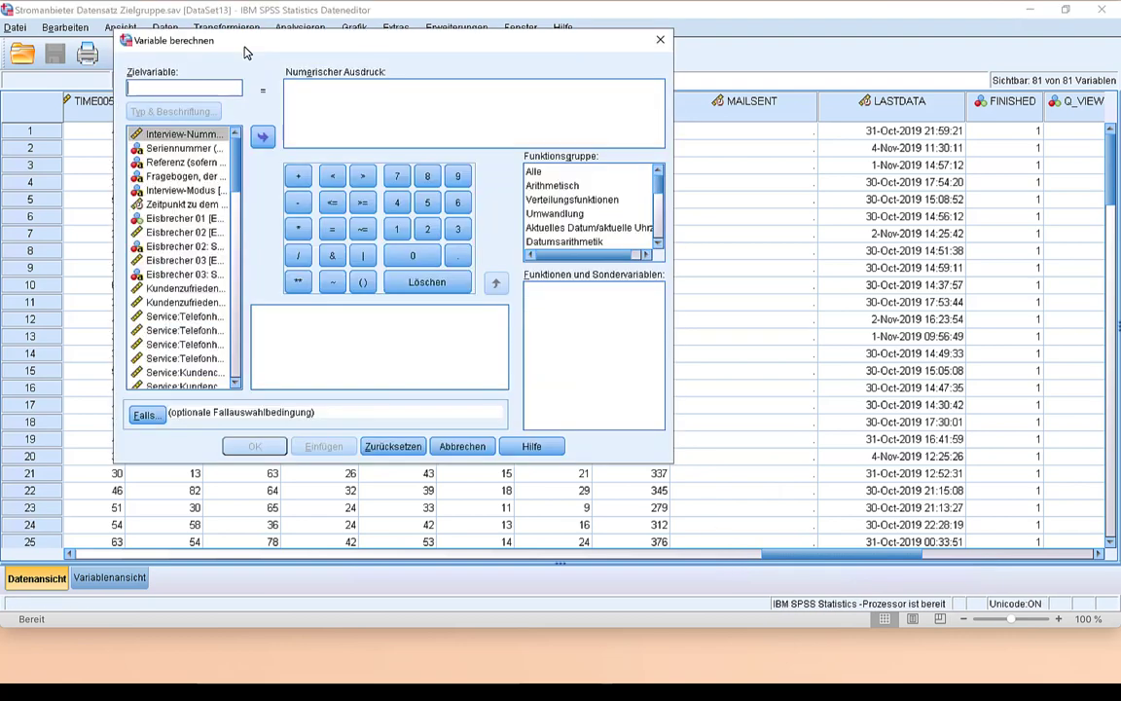
{"action": "right_click", "coordinate": [179, 177]}
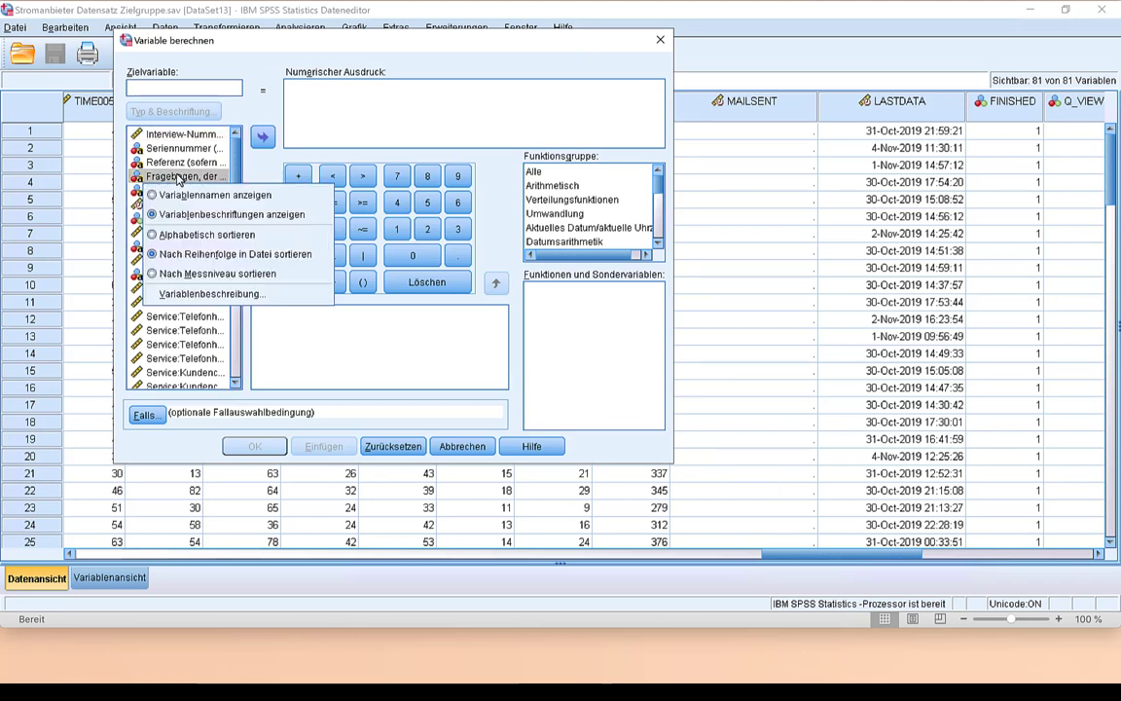
{"action": "left_click", "coordinate": [175, 196]}
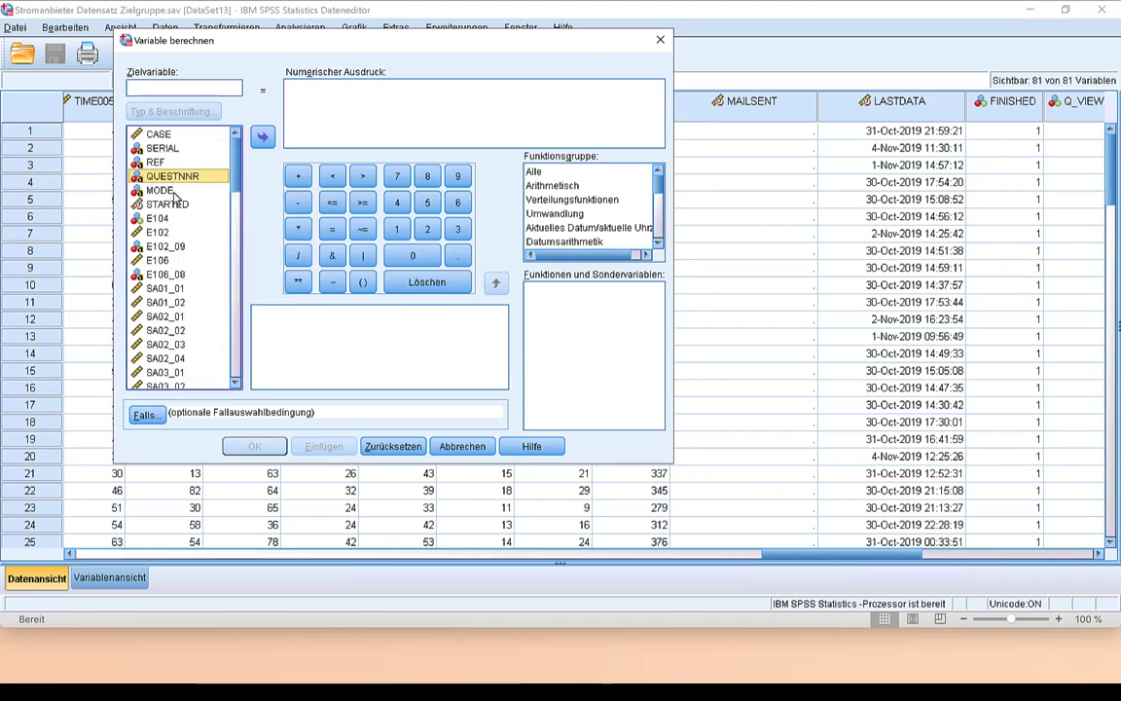
{"action": "left_click_drag", "start_coordinate": [233, 195], "coordinate": [210, 331]}
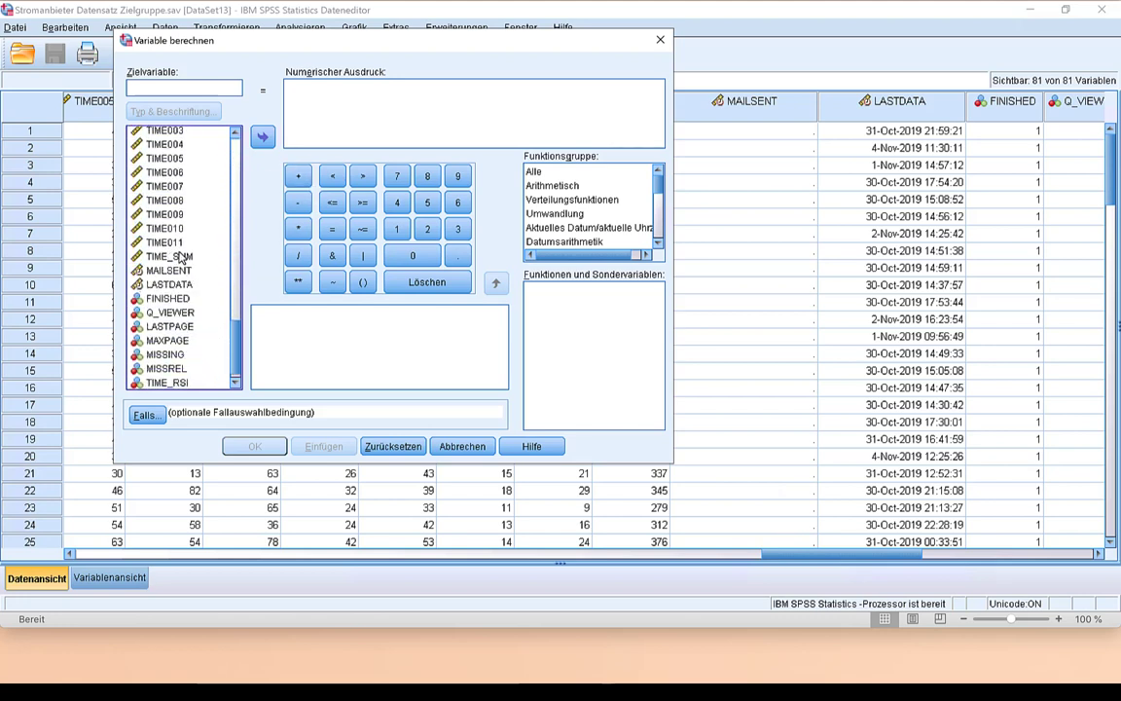
{"action": "left_click", "coordinate": [173, 257]}
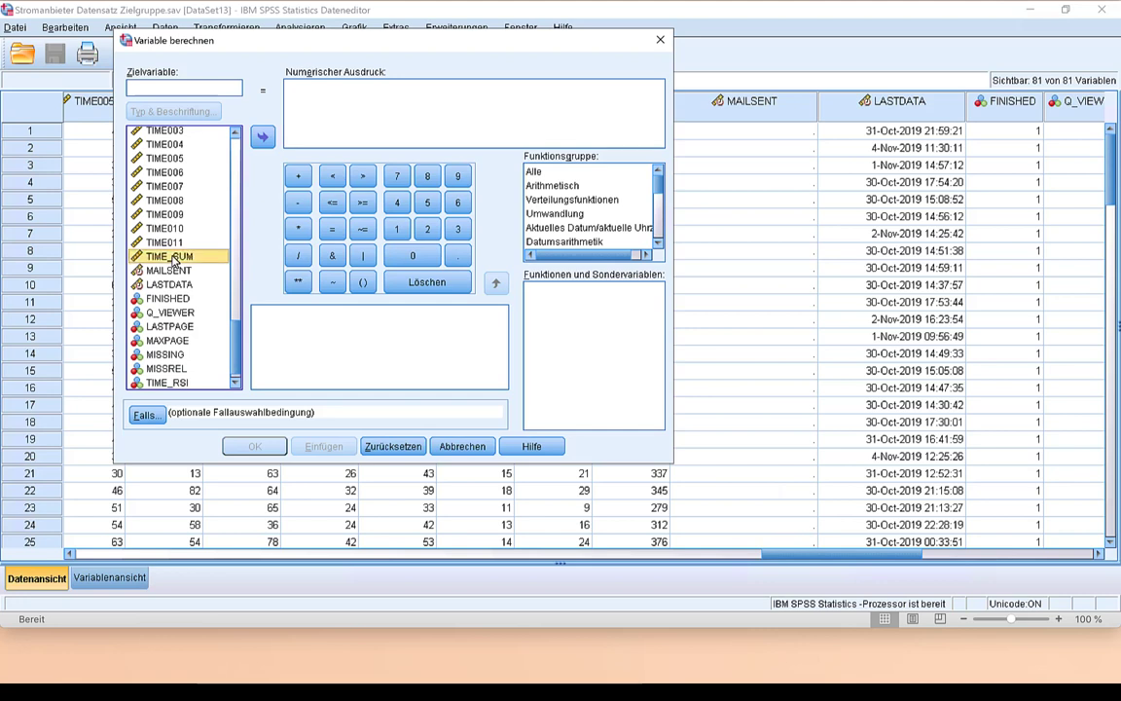
{"action": "left_click", "coordinate": [261, 137]}
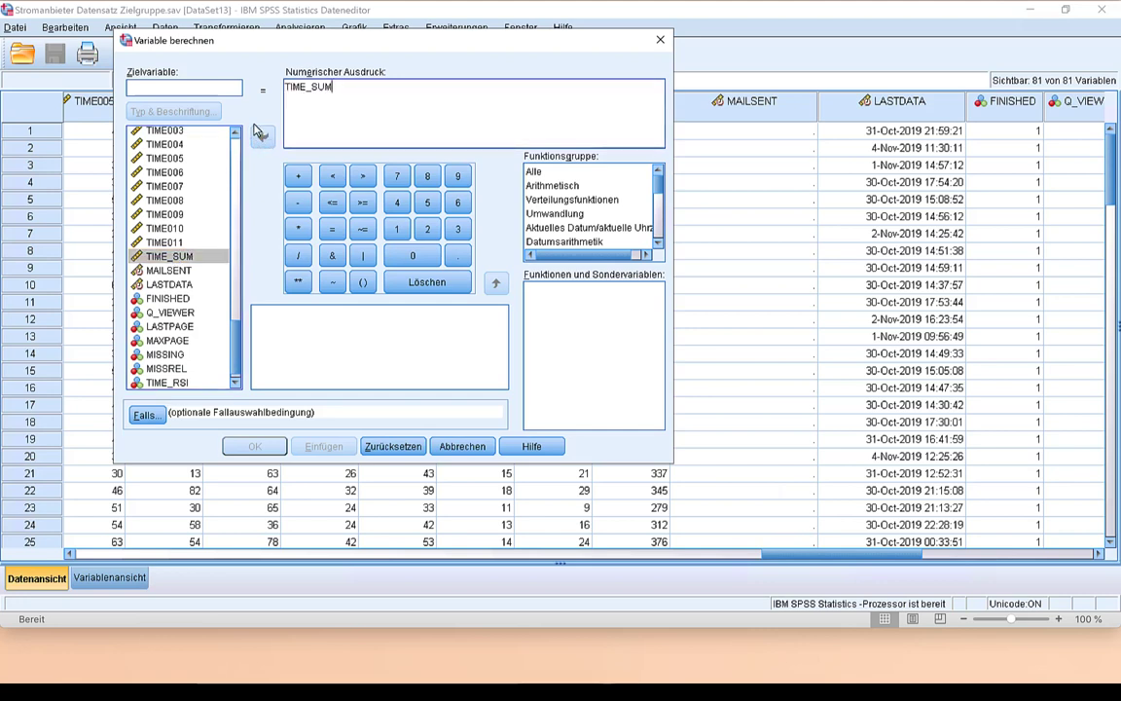
- Name the target variable TIME_SUM_MIN, complete the expression as TIME_SUM / 60, and compute the variable
{"action": "left_click", "coordinate": [231, 88]}
{"action": "type", "text": "T"}
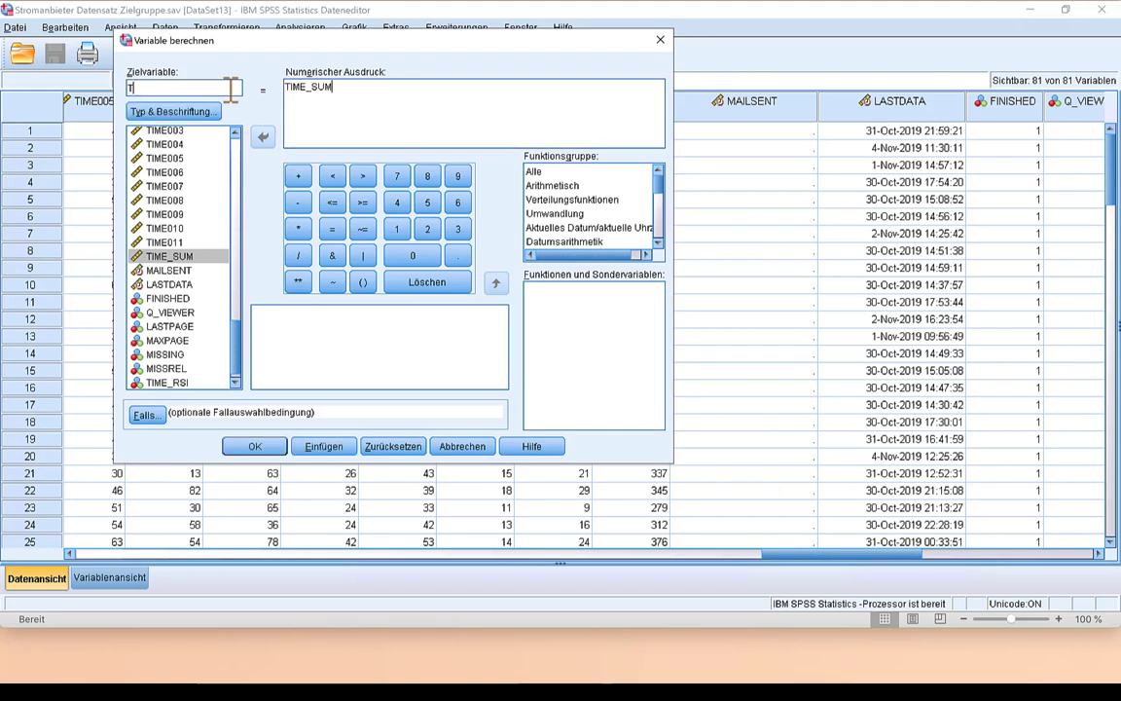
{"action": "type", "text": "IME_SUM_MIN"}
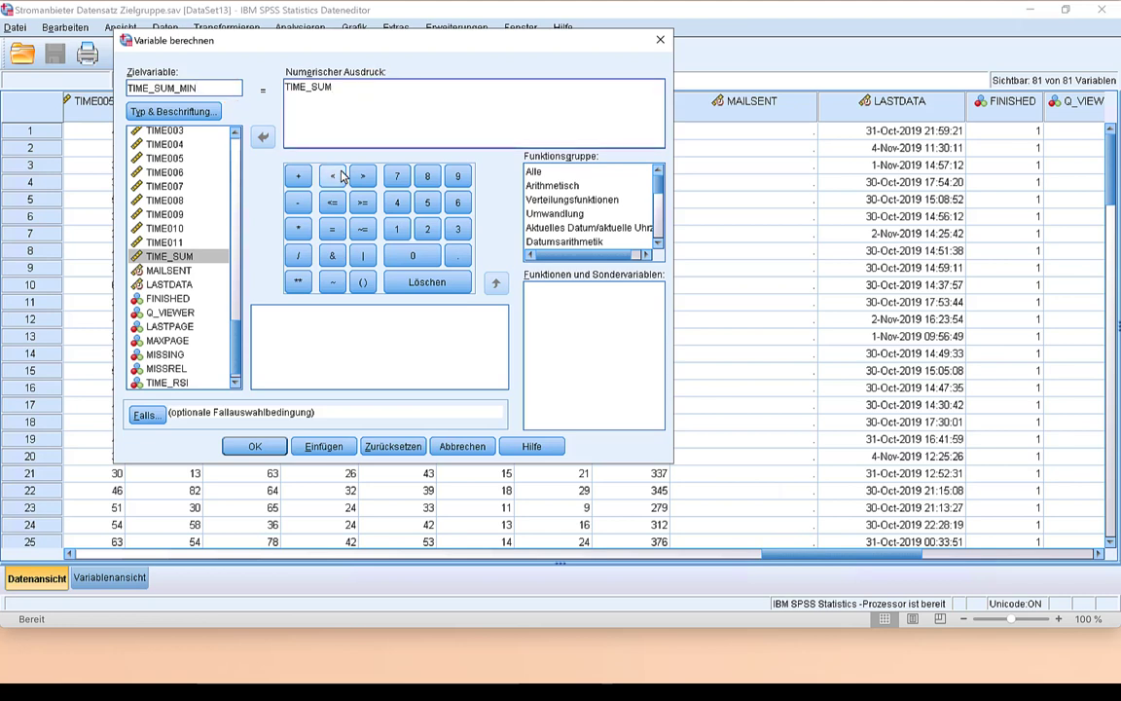
{"action": "left_click", "coordinate": [298, 255]}
{"action": "left_click", "coordinate": [457, 202]}
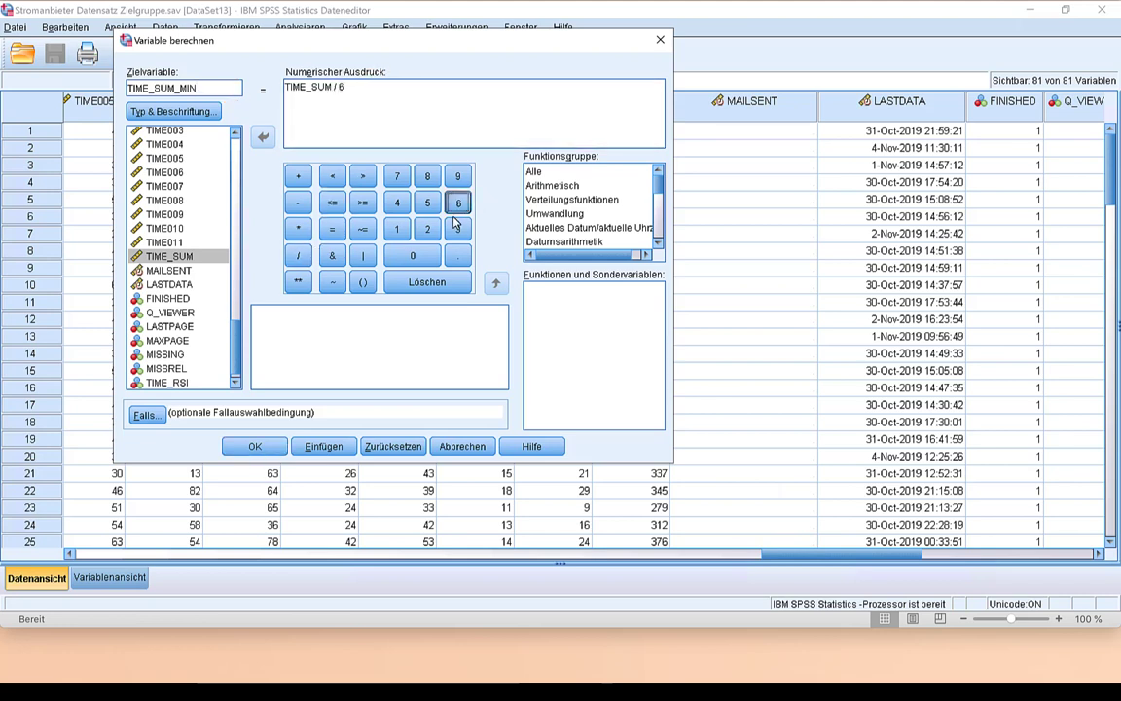
{"action": "left_click", "coordinate": [414, 256]}
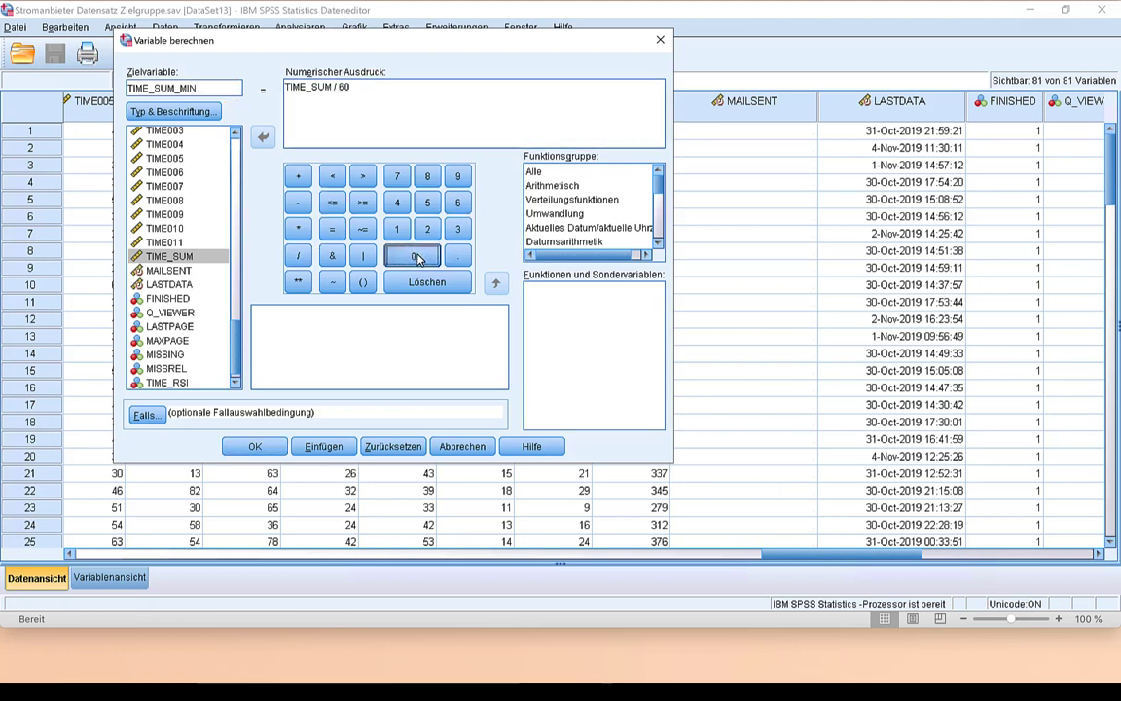
{"action": "left_click", "coordinate": [255, 446]}
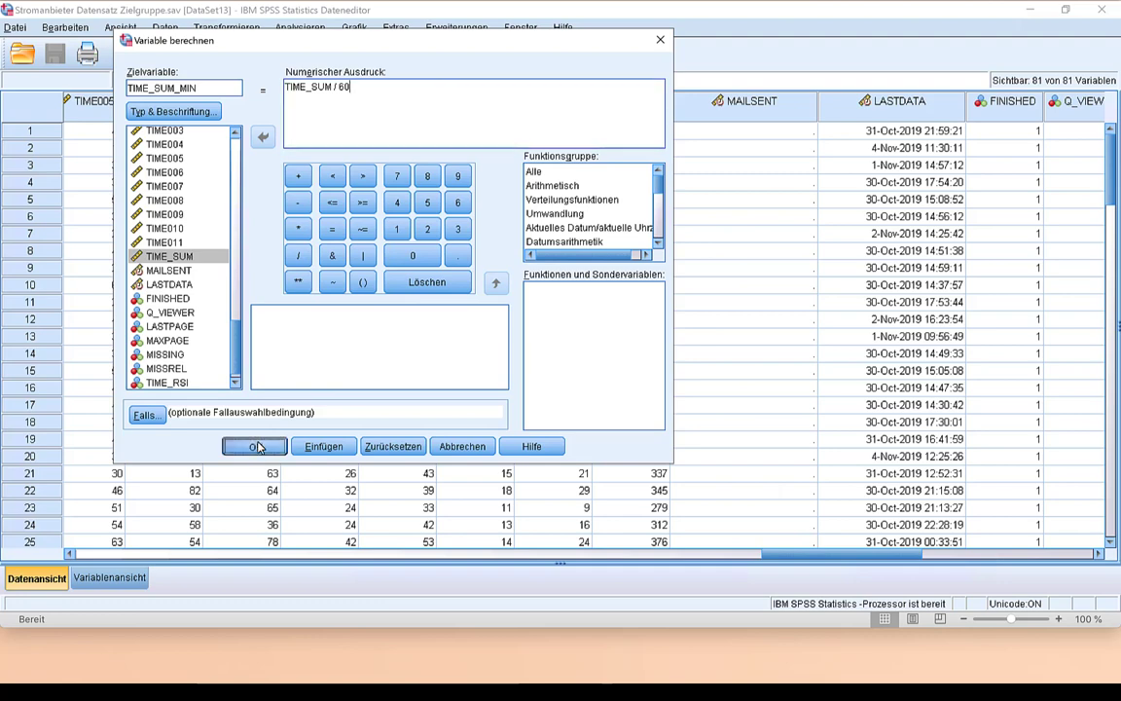
{"action": "left_click", "coordinate": [837, 83]}
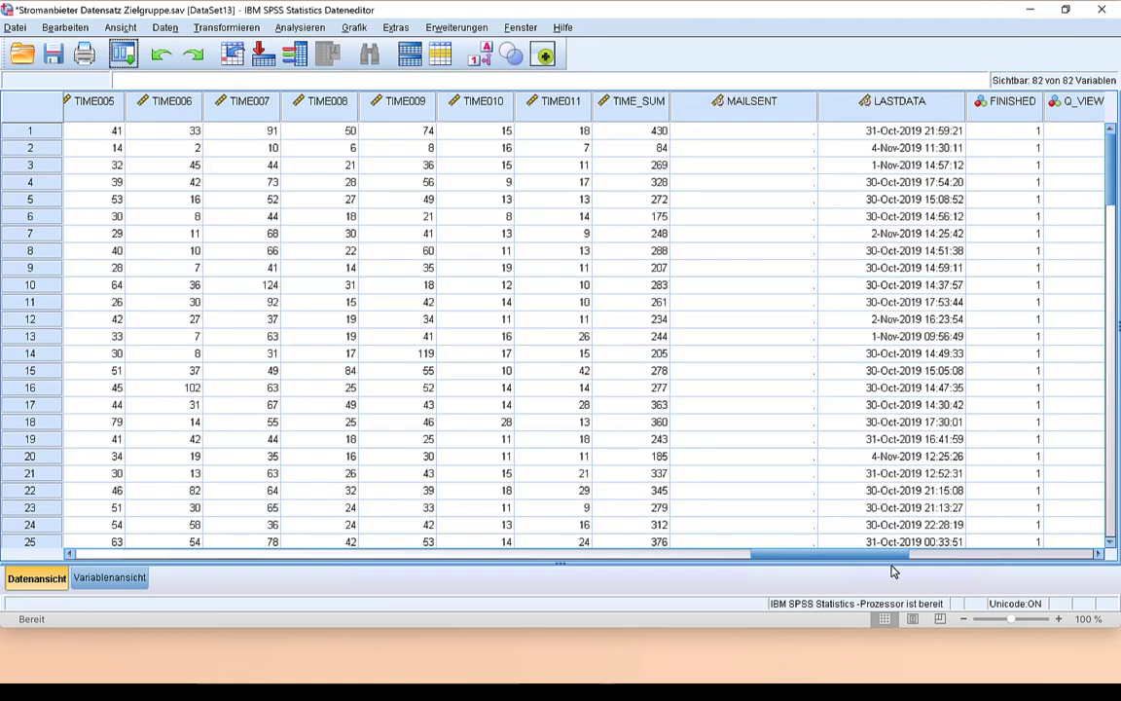
- Move the TIME_SUM_MIN variable into a newly inserted column between TIME_SUM and MAILSENT
{"action": "left_click_drag", "start_coordinate": [903, 553], "coordinate": [1095, 555]}
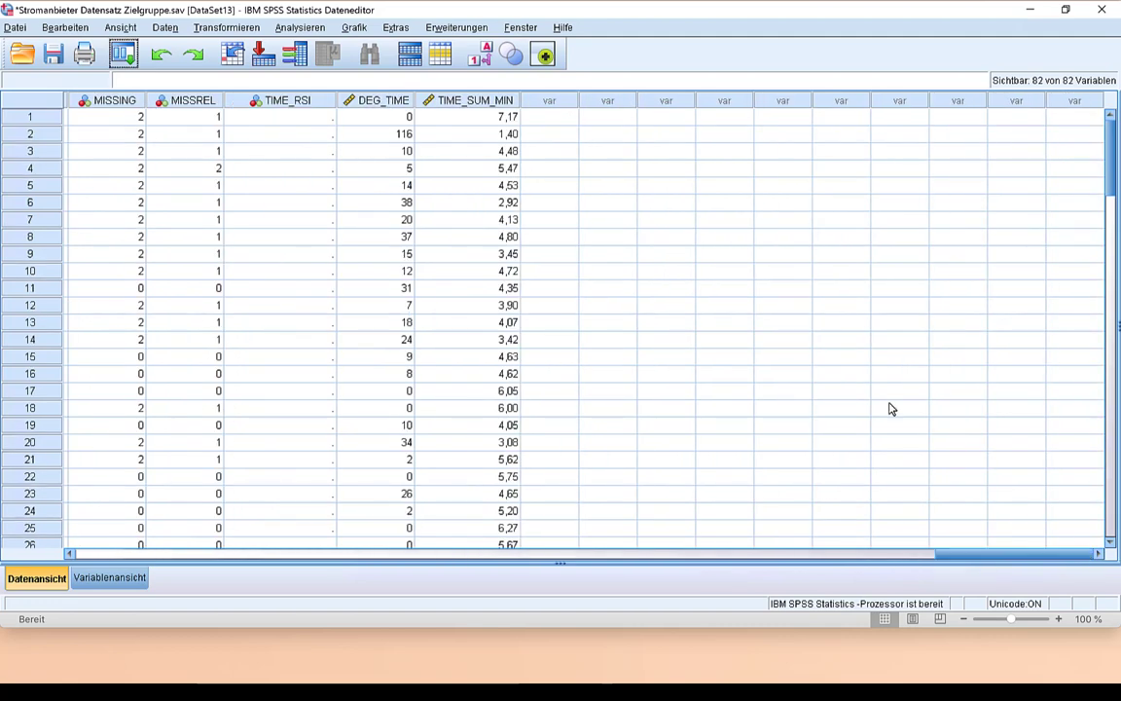
{"action": "right_click", "coordinate": [468, 102]}
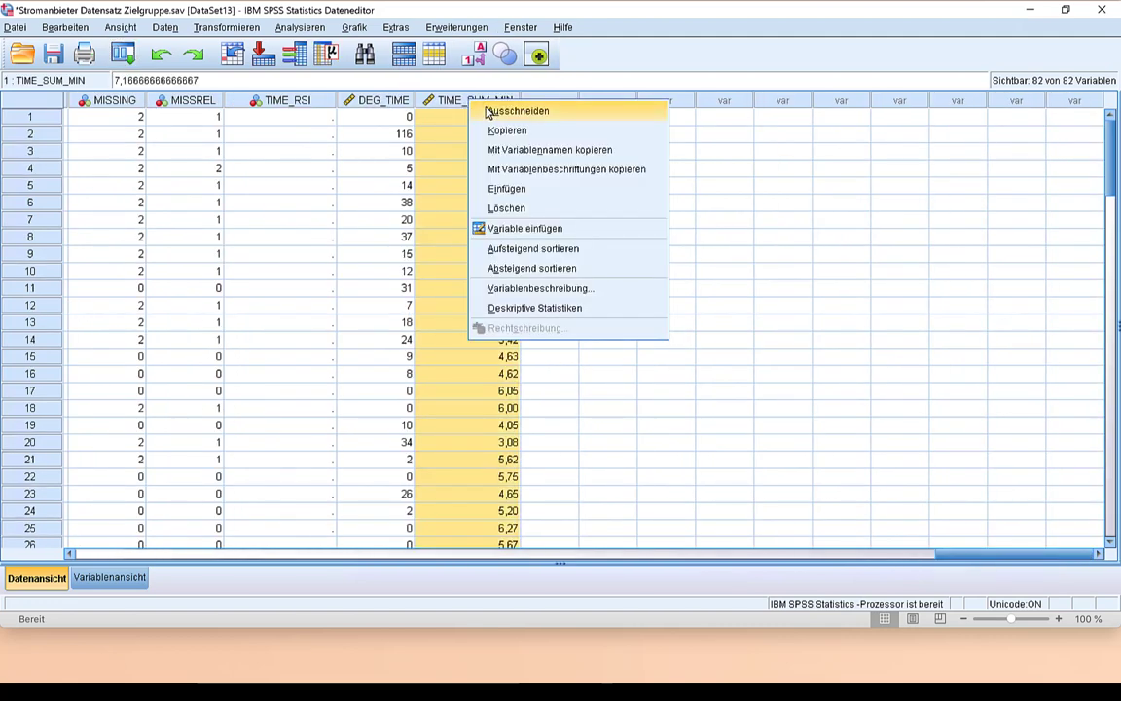
{"action": "left_click", "coordinate": [492, 114]}
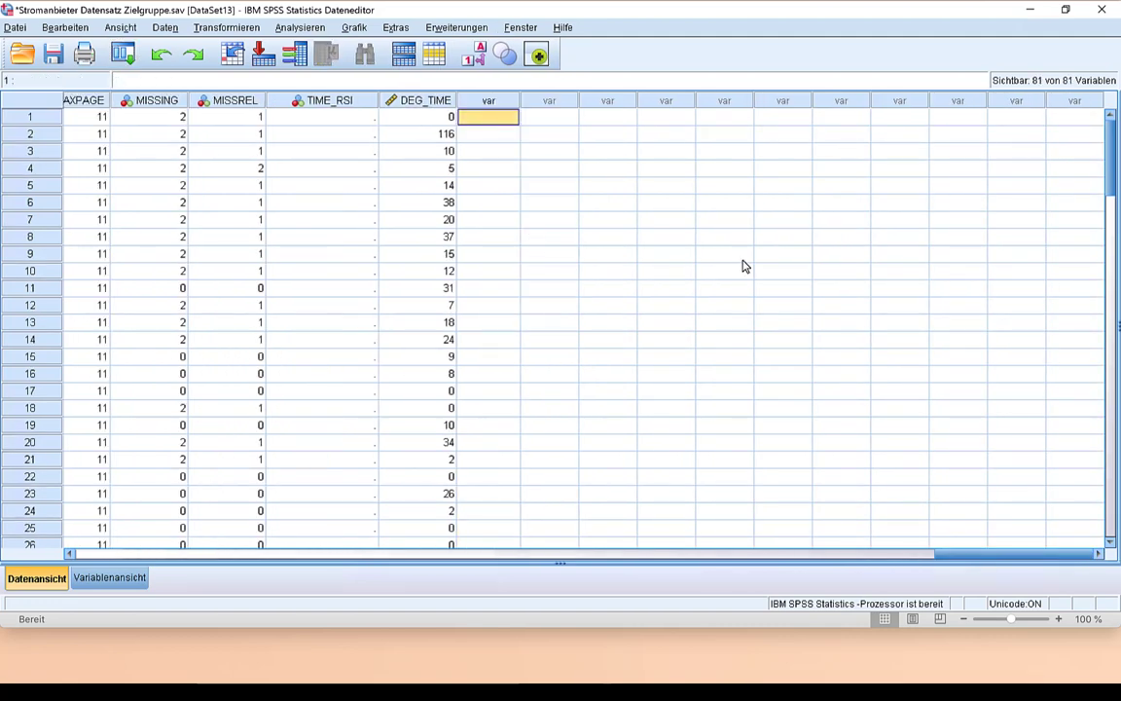
{"action": "left_click_drag", "start_coordinate": [964, 560], "coordinate": [776, 562]}
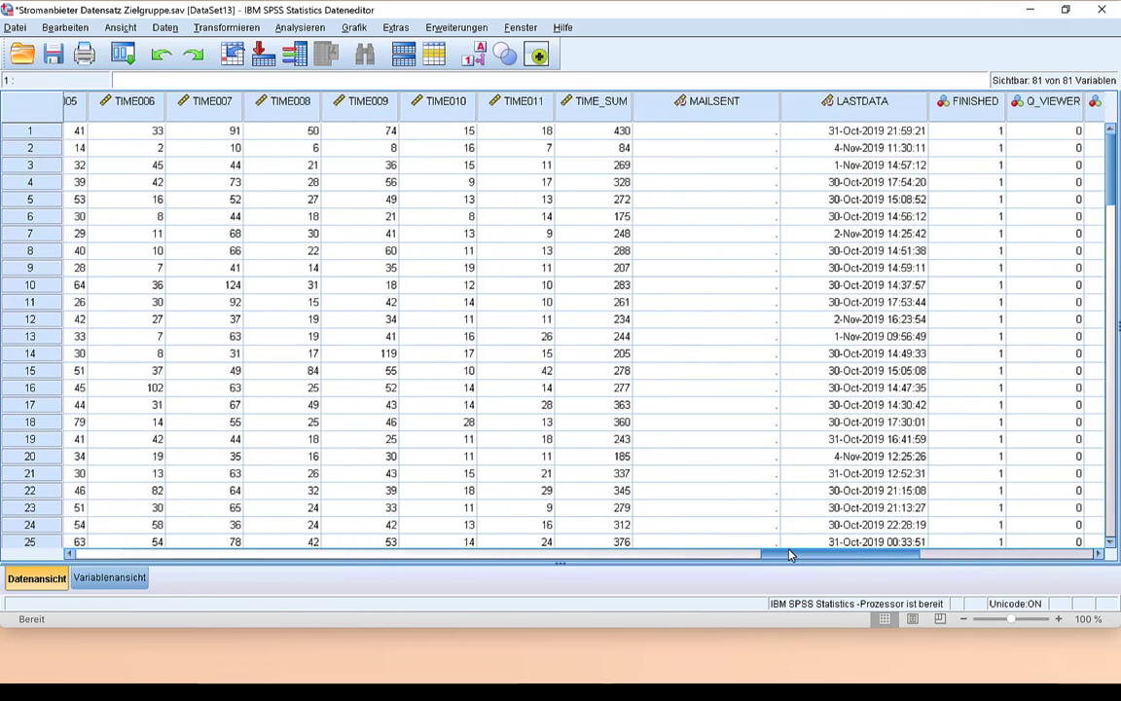
{"action": "right_click", "coordinate": [649, 114]}
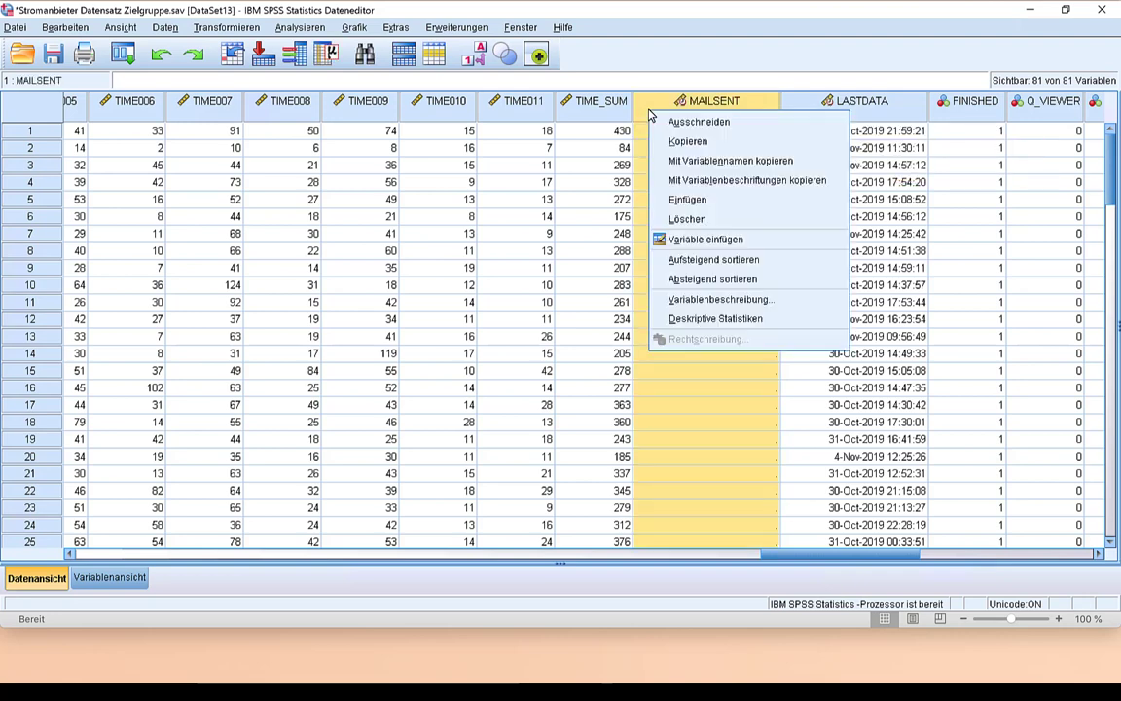
{"action": "left_click", "coordinate": [682, 241]}
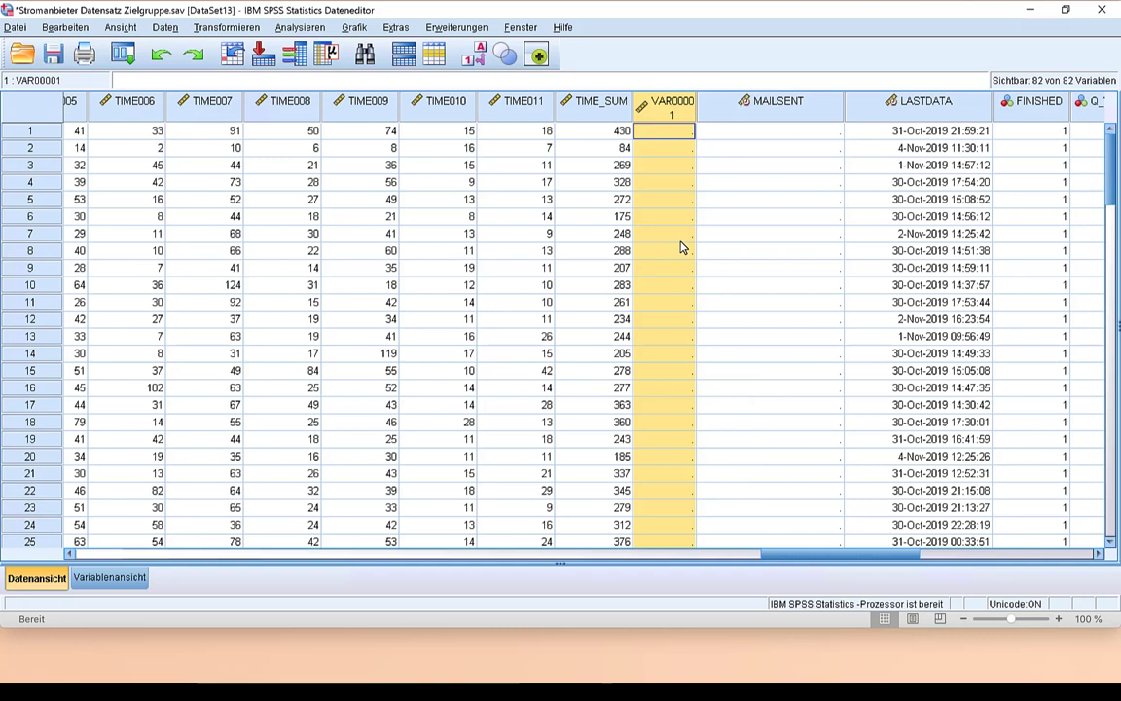
{"action": "right_click", "coordinate": [660, 110]}
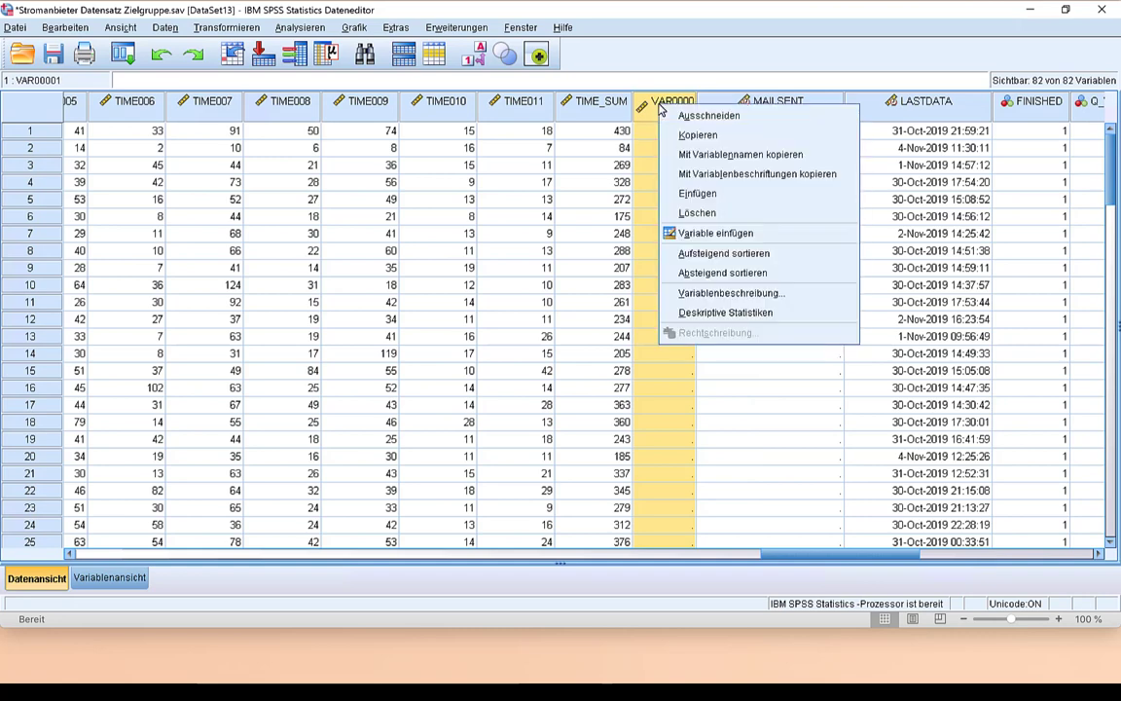
{"action": "left_click", "coordinate": [687, 194]}
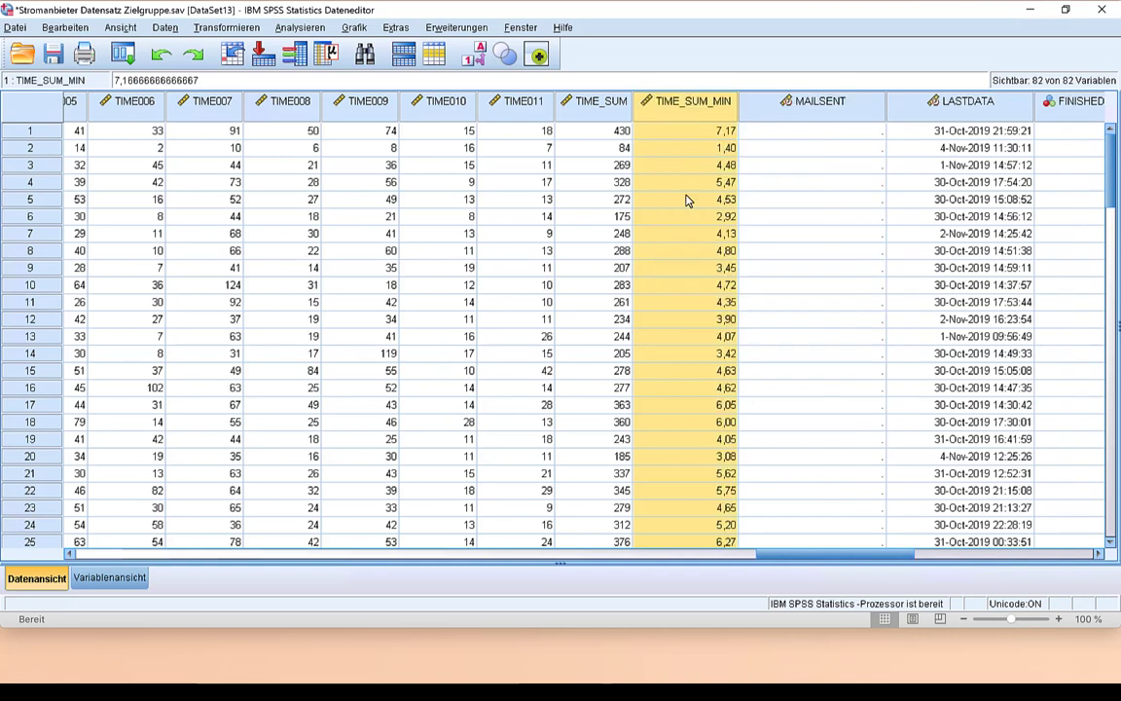
- Sort the cases by TIME_SUM_MIN in ascending order and delete the cases in rows 1 to 3
{"action": "right_click", "coordinate": [678, 113]}
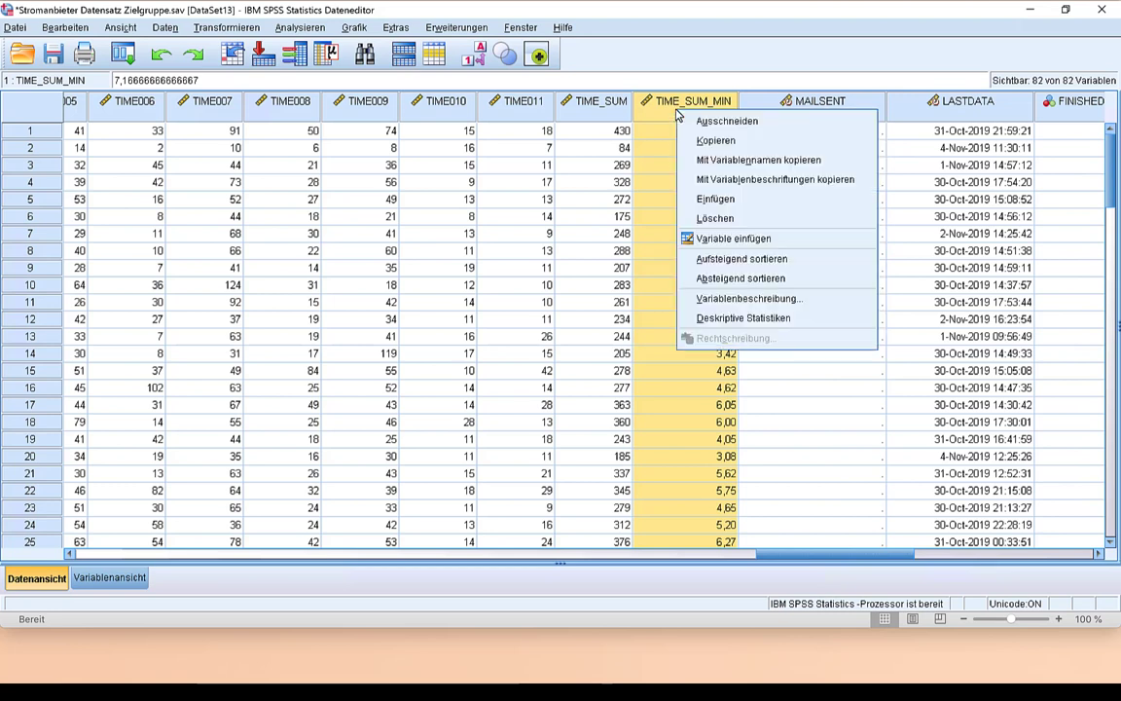
{"action": "left_click", "coordinate": [706, 261]}
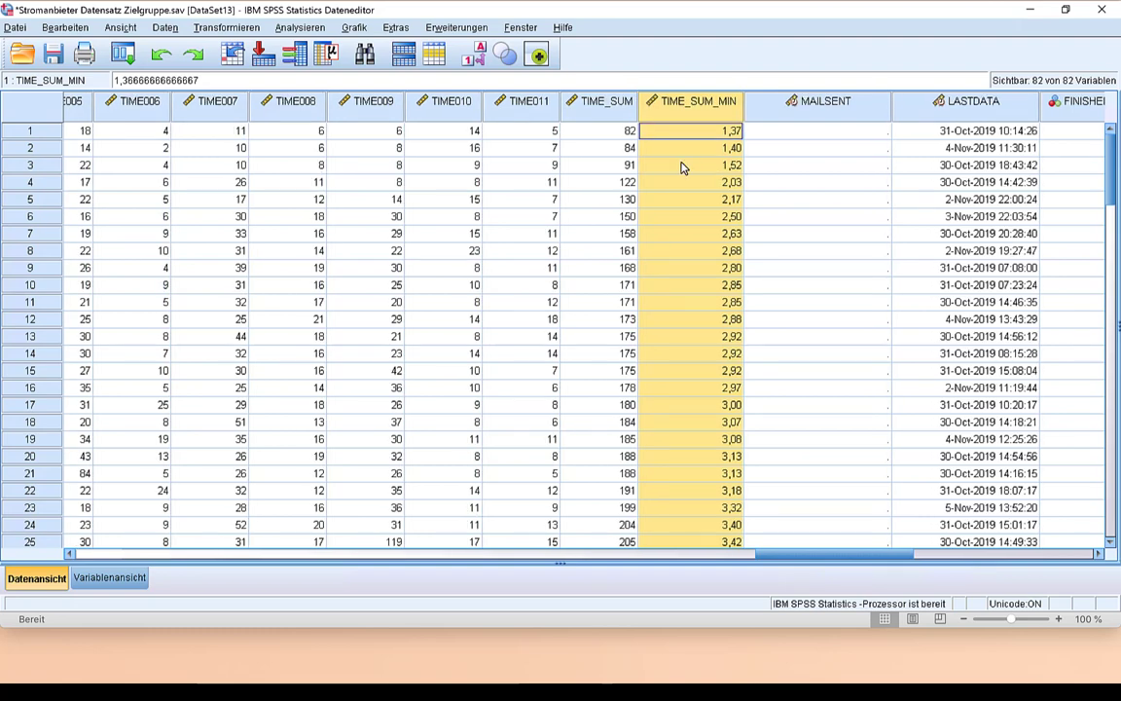
{"action": "left_click", "coordinate": [44, 162]}
{"action": "left_click", "coordinate": [49, 133], "text": "shift"}
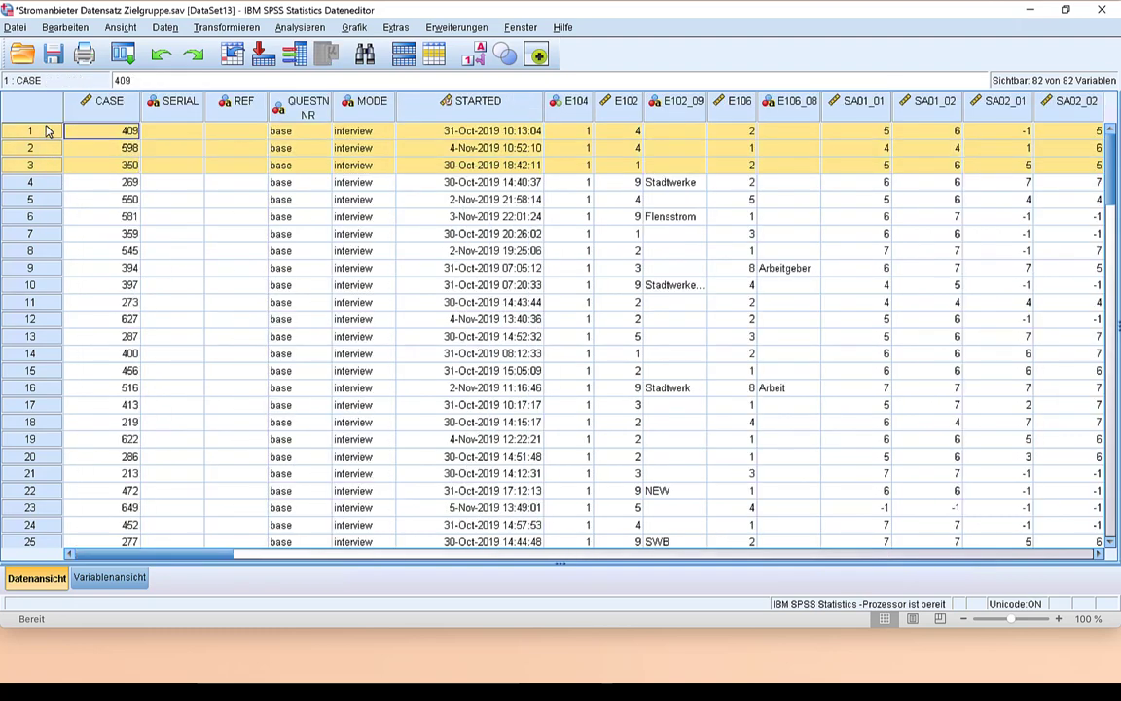
{"action": "right_click", "coordinate": [48, 130]}
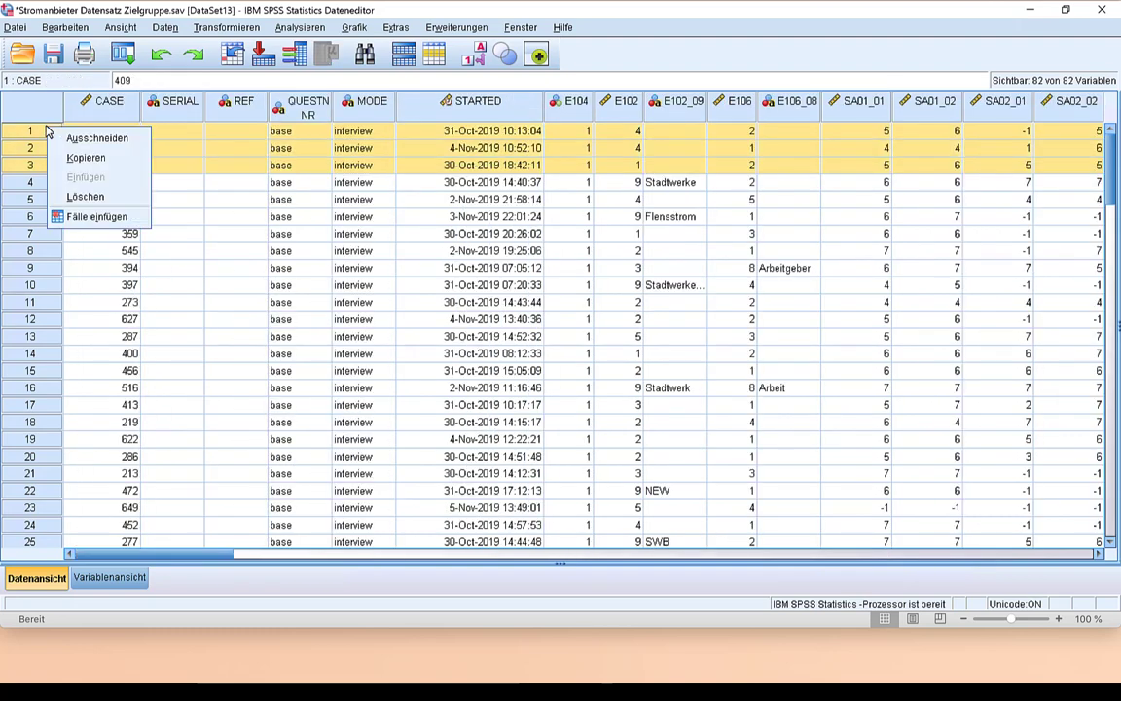
{"action": "left_click", "coordinate": [80, 197]}
- Sort the remaining cases by TIME_SUM_MIN in descending order to check for the longest response times
{"action": "left_click", "coordinate": [342, 554]}
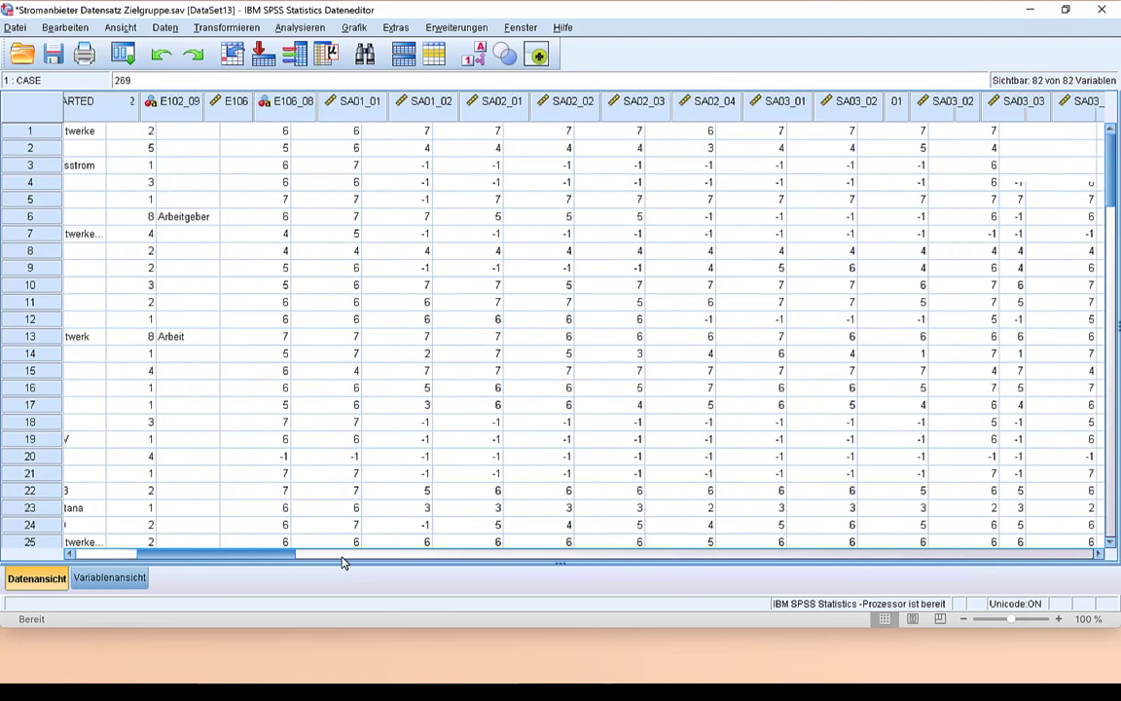
{"action": "left_click_drag", "start_coordinate": [341, 561], "coordinate": [915, 555]}
{"action": "right_click", "coordinate": [847, 101]}
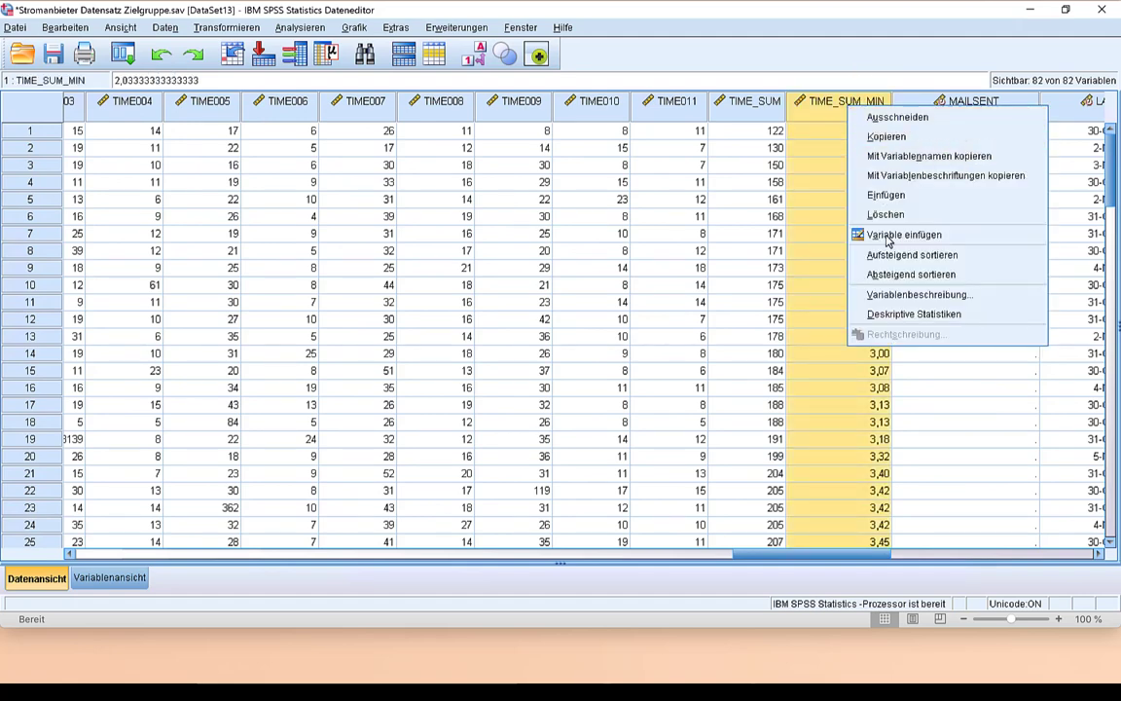
{"action": "left_click", "coordinate": [880, 275]}
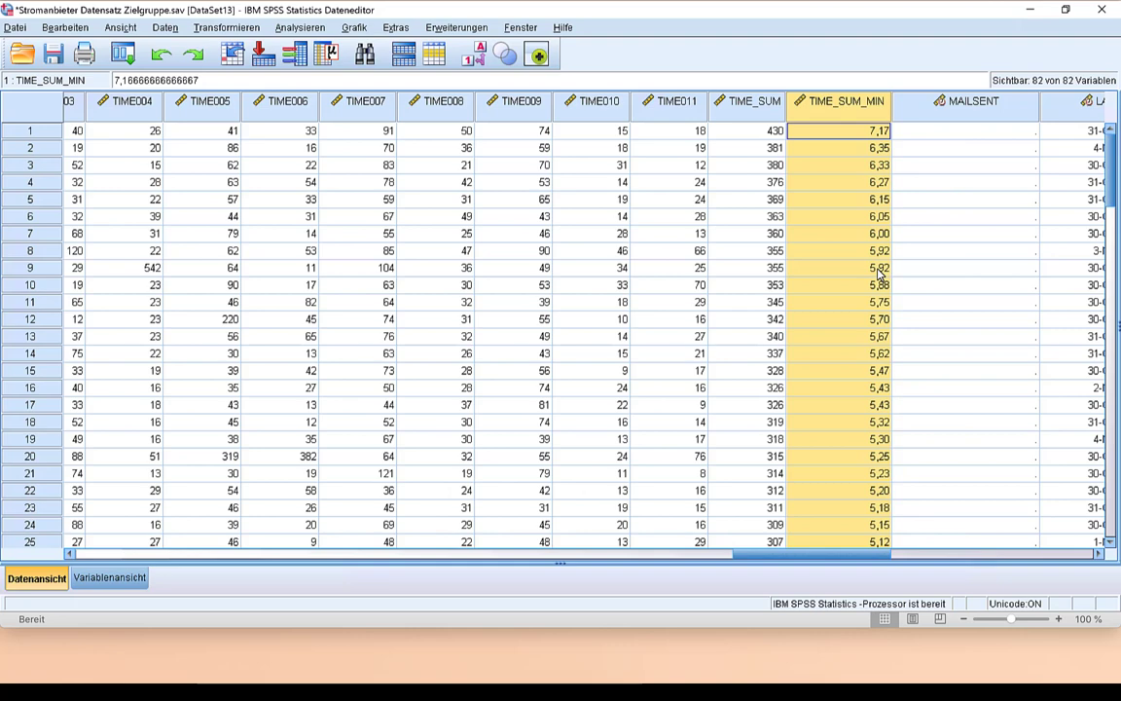
- Save the reduced data as a new SPSS Statistics file named "Stromanbieter Datensatz Antwortzeiten" in Documents
{"action": "left_click", "coordinate": [22, 27]}
{"action": "left_click", "coordinate": [78, 143]}
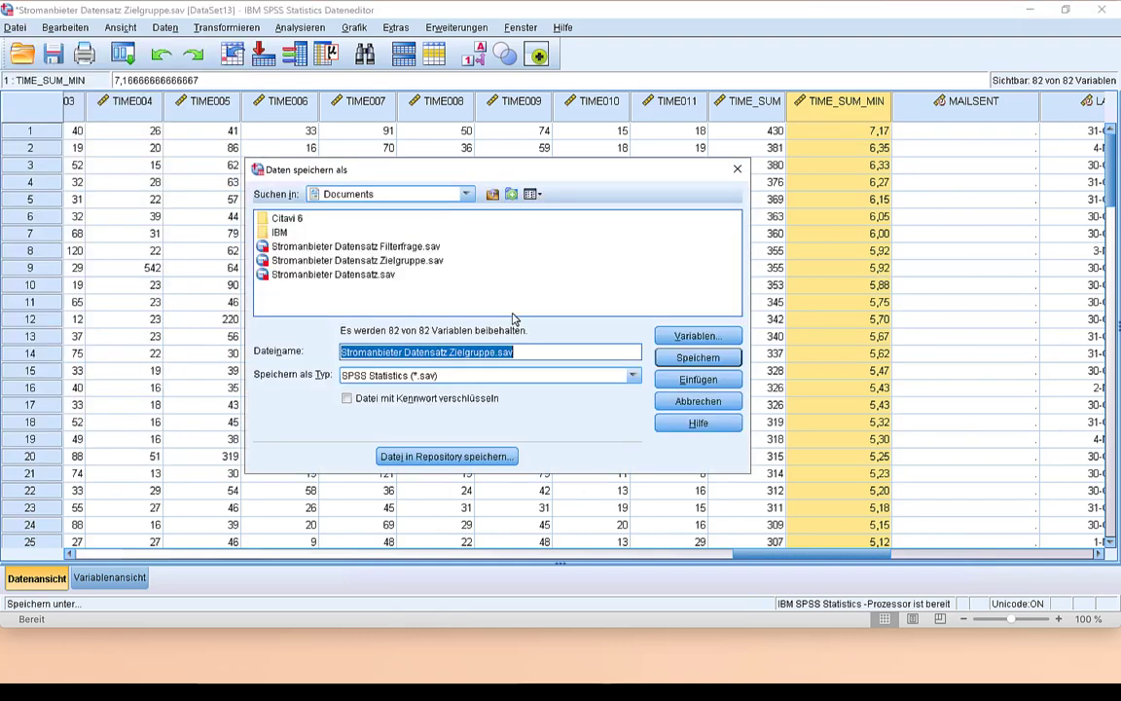
{"action": "double_click", "coordinate": [470, 353]}
{"action": "type", "text": "Ant"}
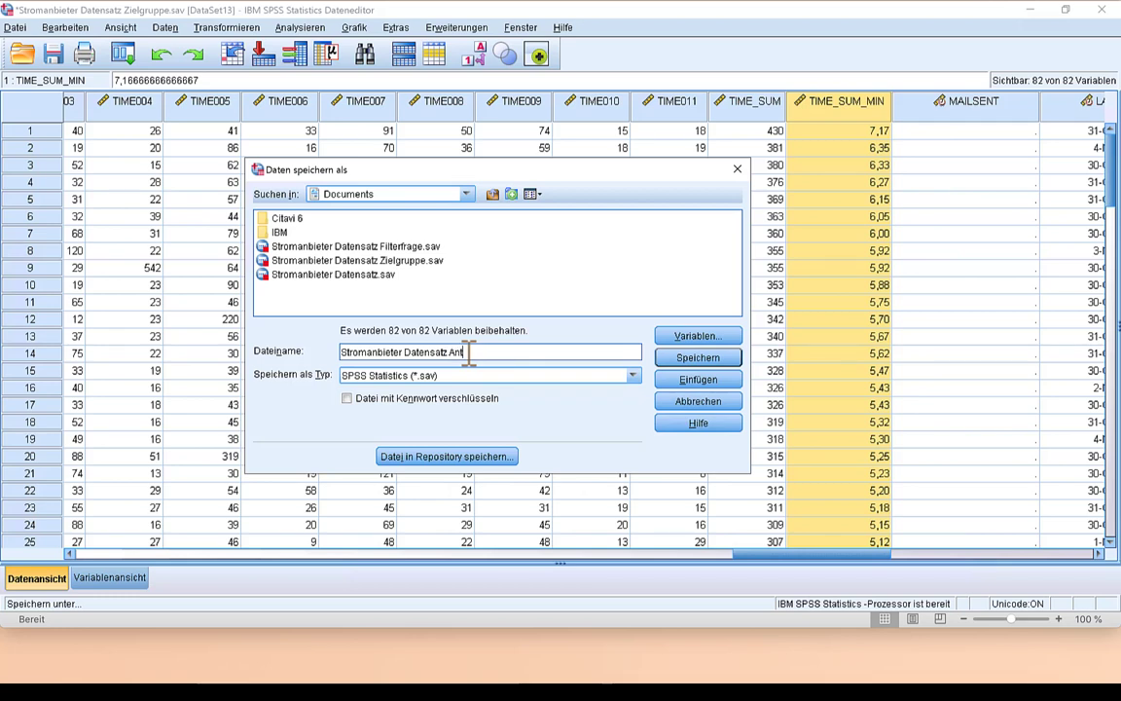
{"action": "type", "text": "wortzeiten"}
{"action": "key", "text": "Return"}
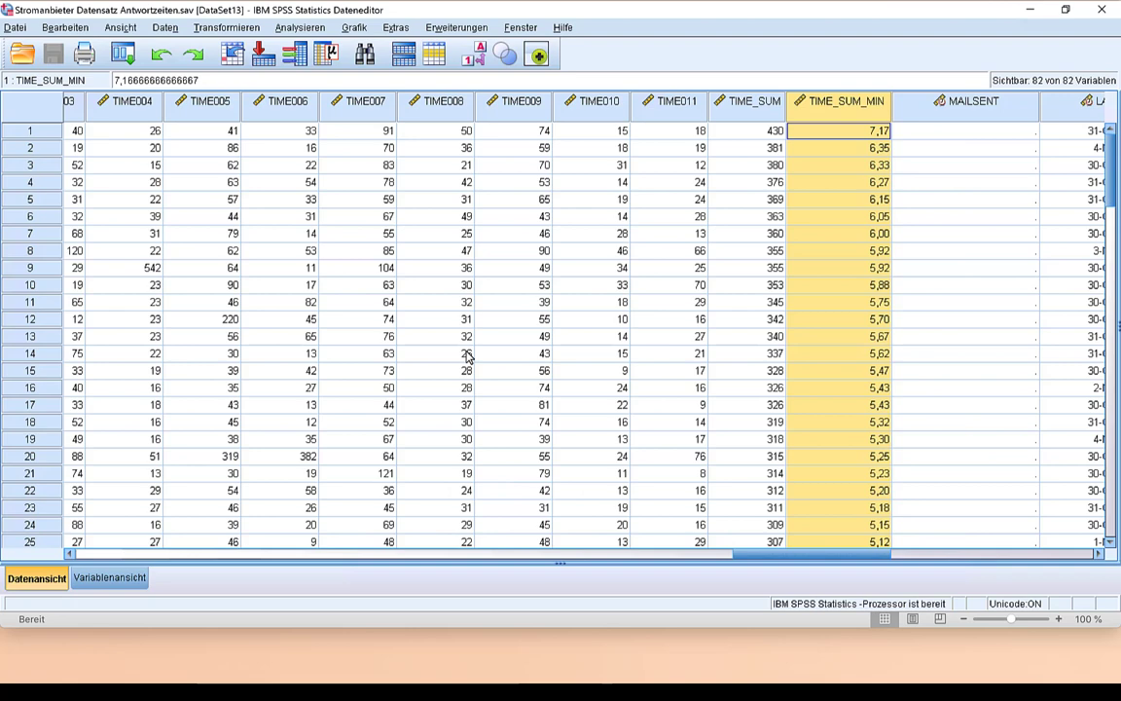
- Switch to the Excel documentation and fill the Antwortzeiten row with Verlust 3, Anzahl 96 and Neuer Dateiname "Antwortzeiten"
{"action": "key", "text": "ctrl+Left"}
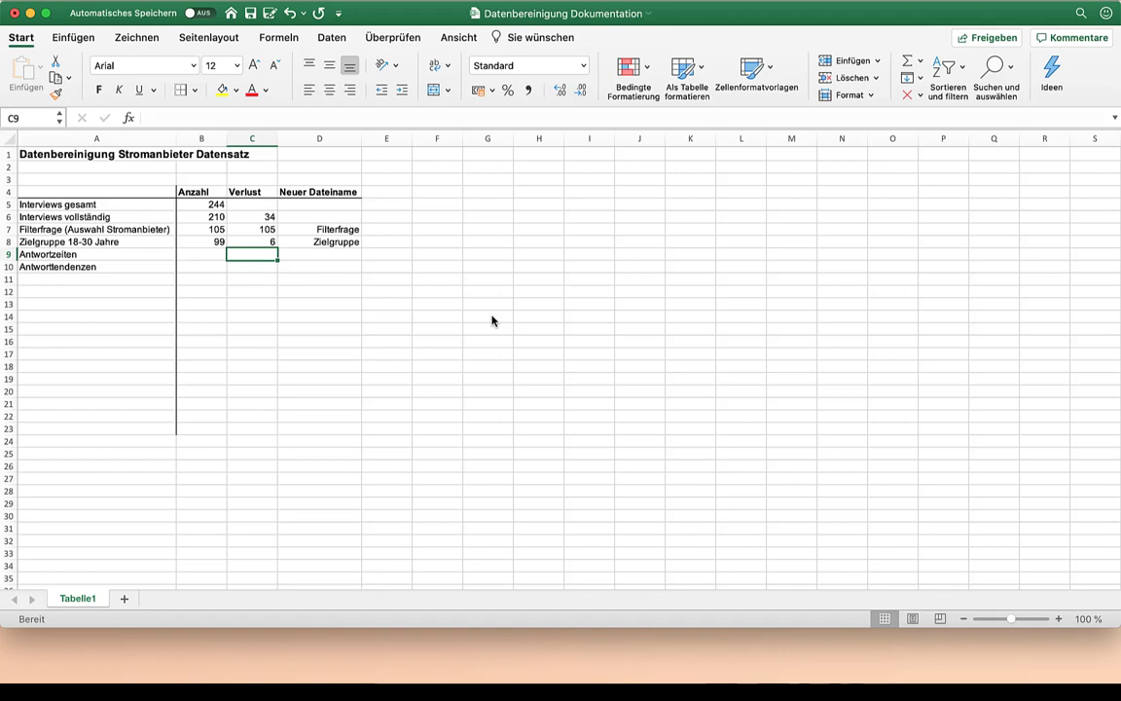
{"action": "type", "text": "3"}
{"action": "key", "text": "Left"}
{"action": "type", "text": "96"}
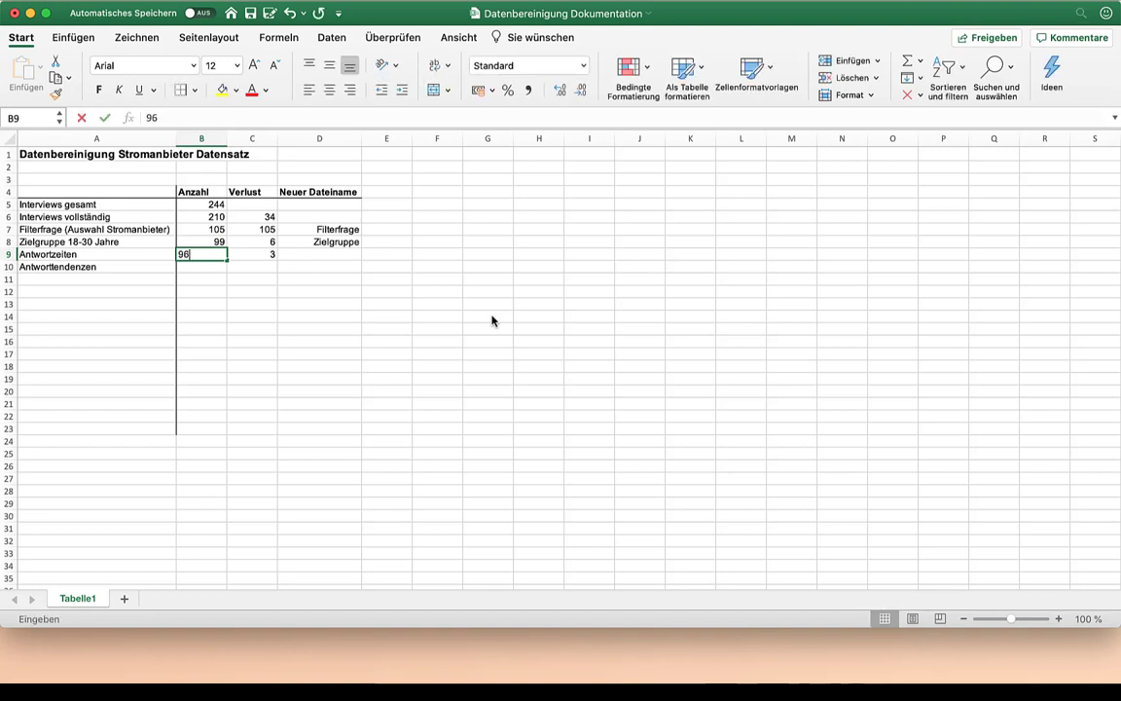
{"action": "key", "text": "Right"}
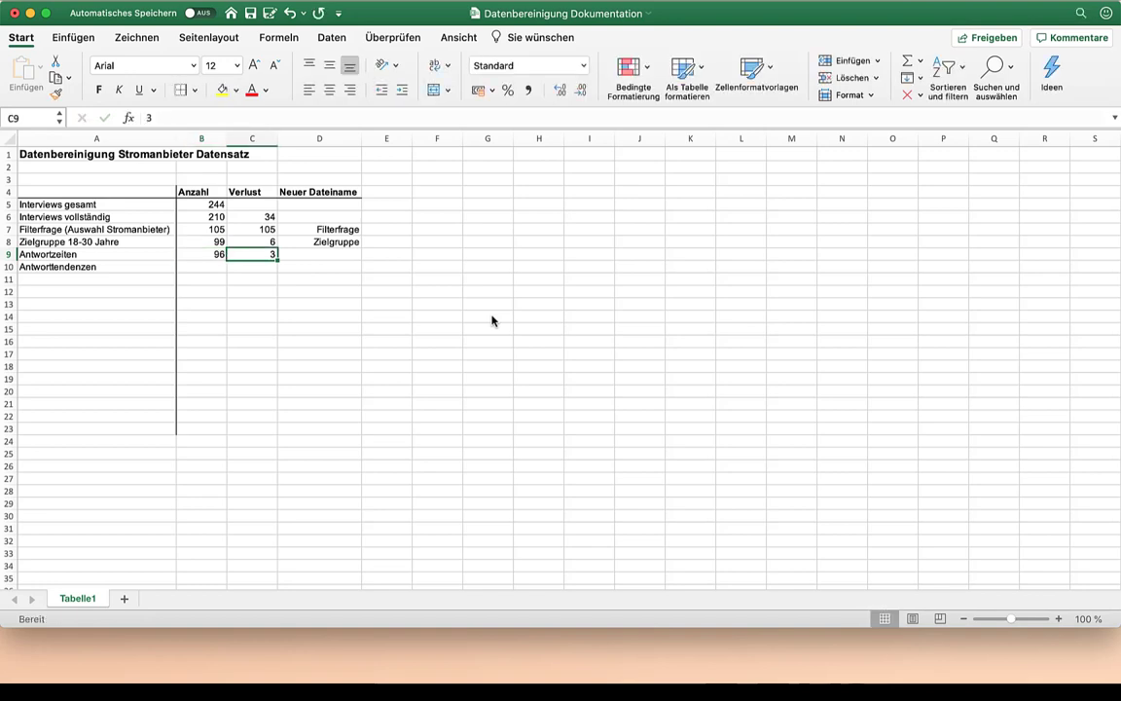
{"action": "key", "text": "Right"}
{"action": "type", "text": "A"}
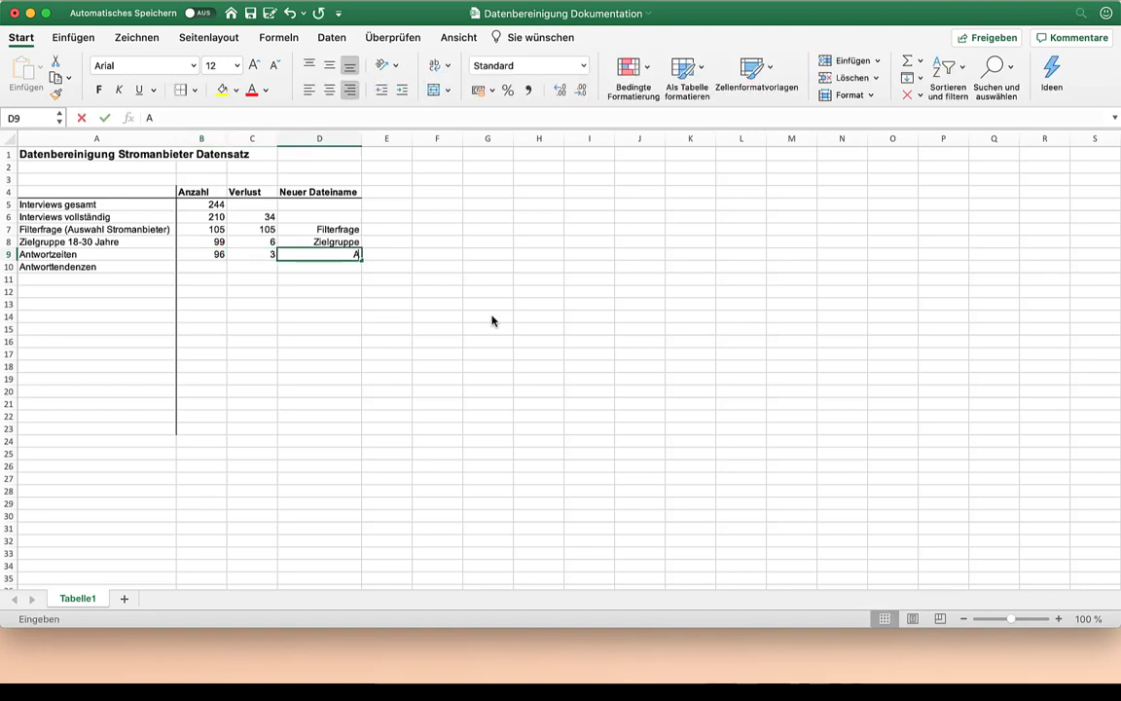
{"action": "type", "text": "ntwortzeiten"}
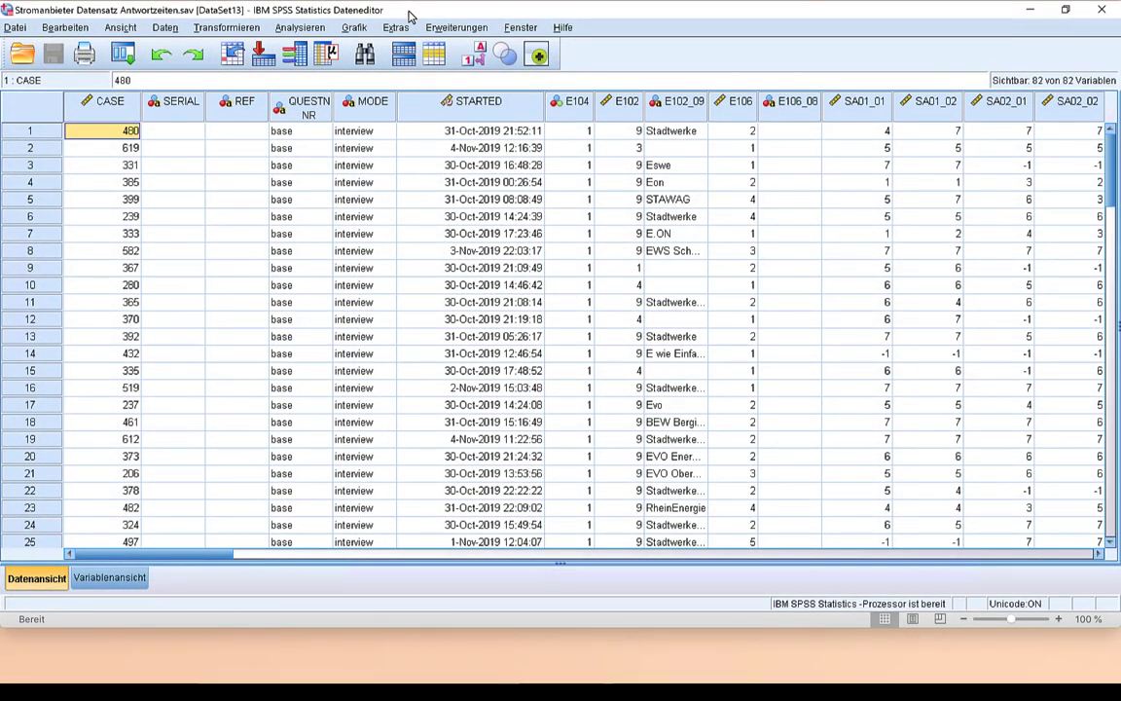
- Start counting values within cases, list the variables by name and add SA01_01 through SA05_01 to the counted variables
{"action": "left_click", "coordinate": [225, 28]}
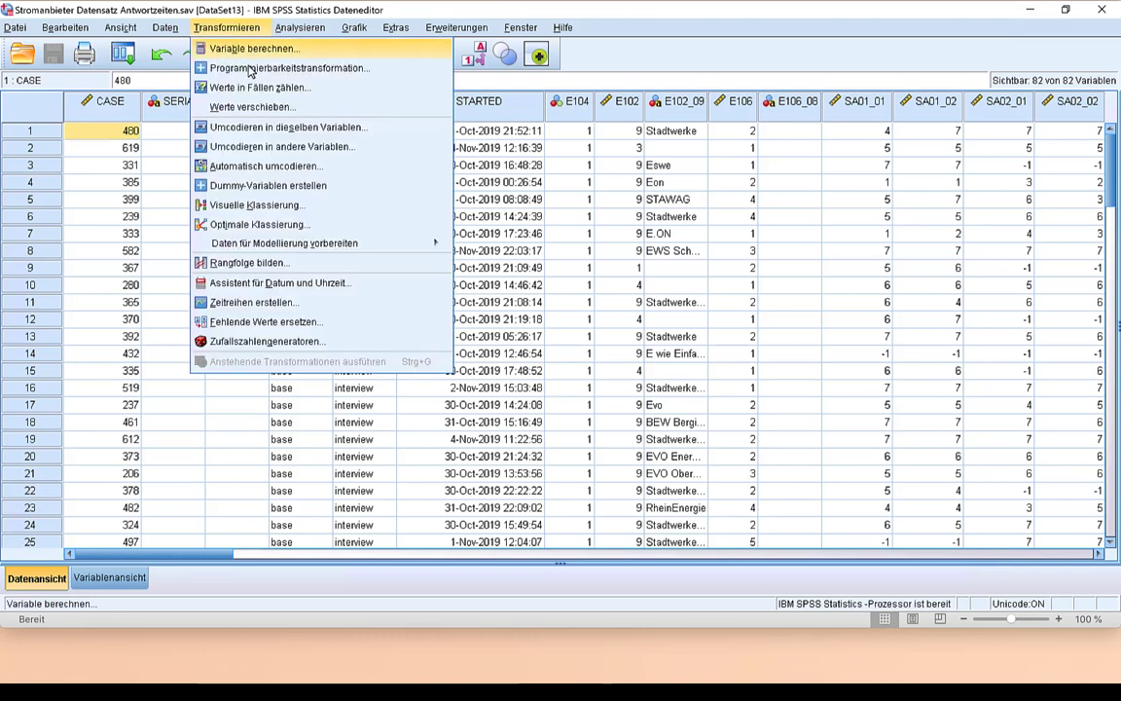
{"action": "left_click", "coordinate": [240, 87]}
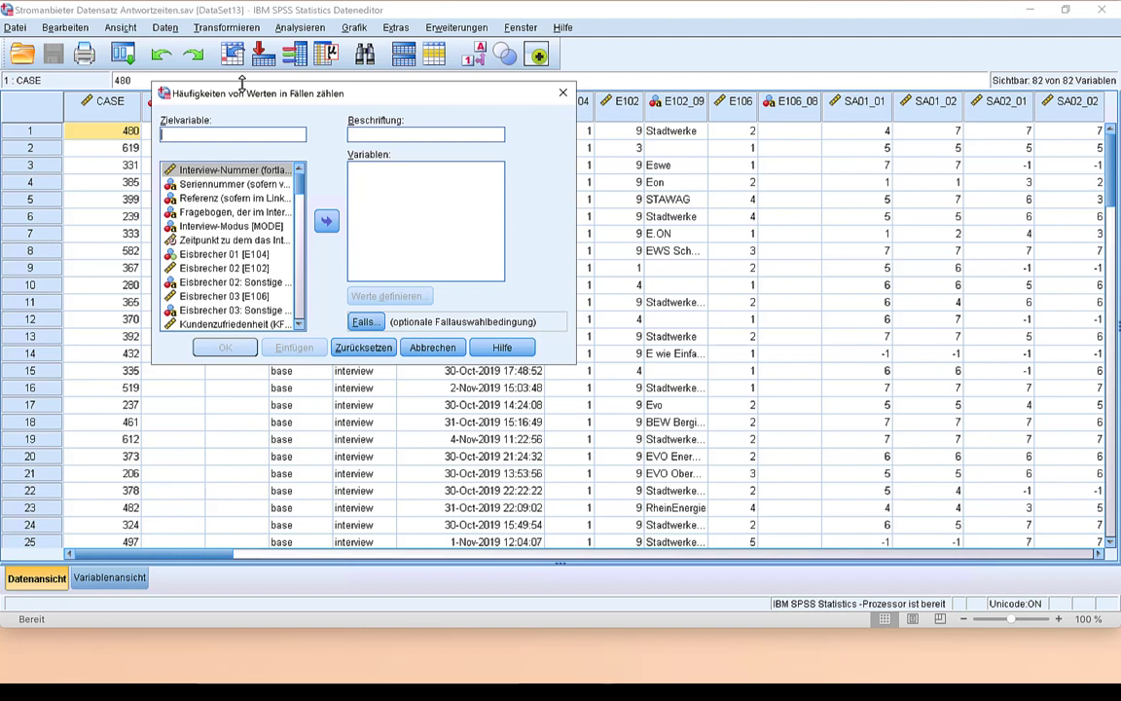
{"action": "right_click", "coordinate": [232, 186]}
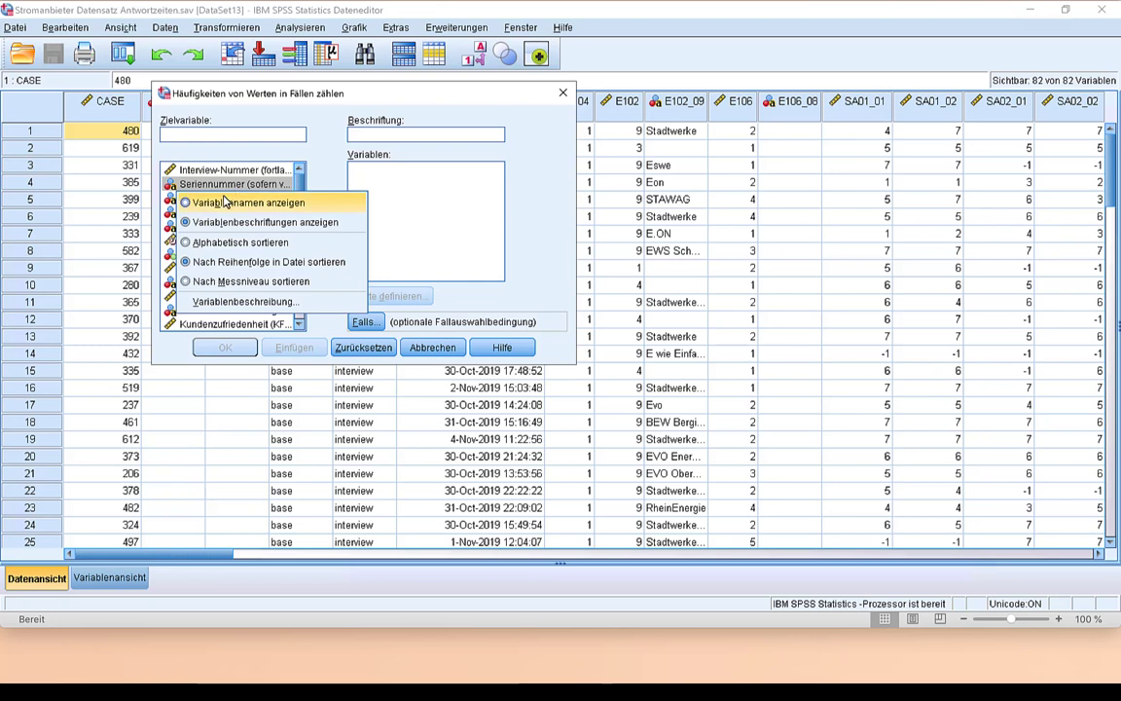
{"action": "left_click", "coordinate": [225, 202]}
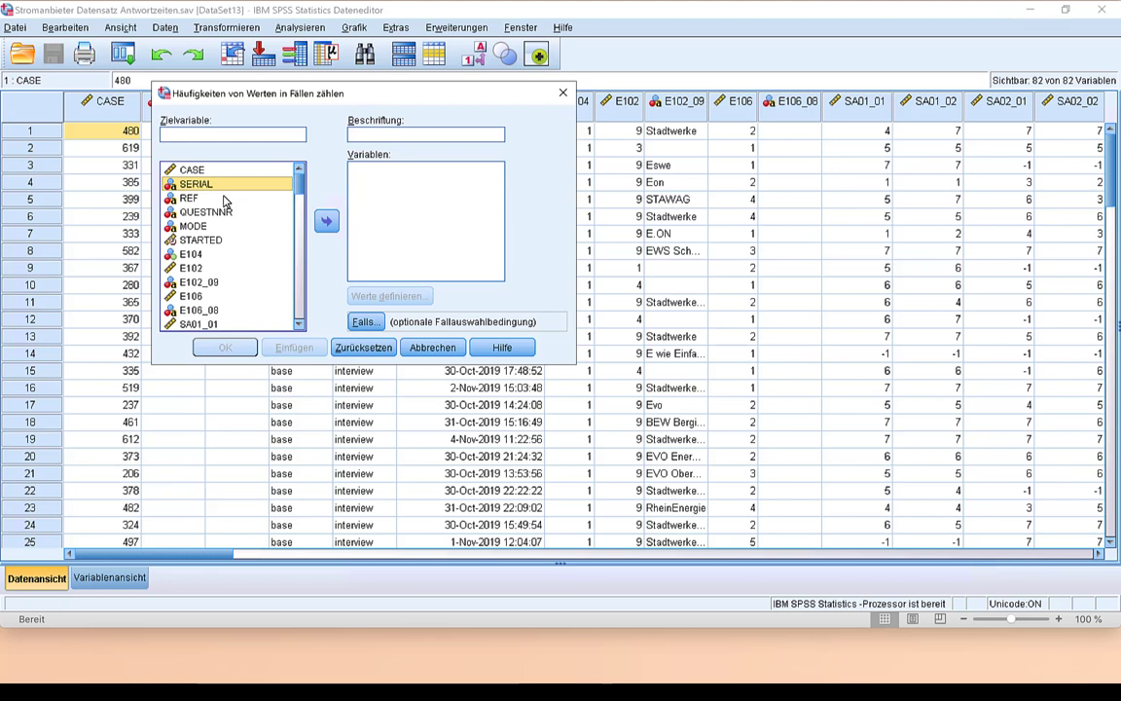
{"action": "left_click_drag", "start_coordinate": [300, 186], "coordinate": [298, 224]}
{"action": "left_click", "coordinate": [195, 269]}
{"action": "scroll", "coordinate": [303, 212], "scroll_direction": "up", "scroll_amount": 2}
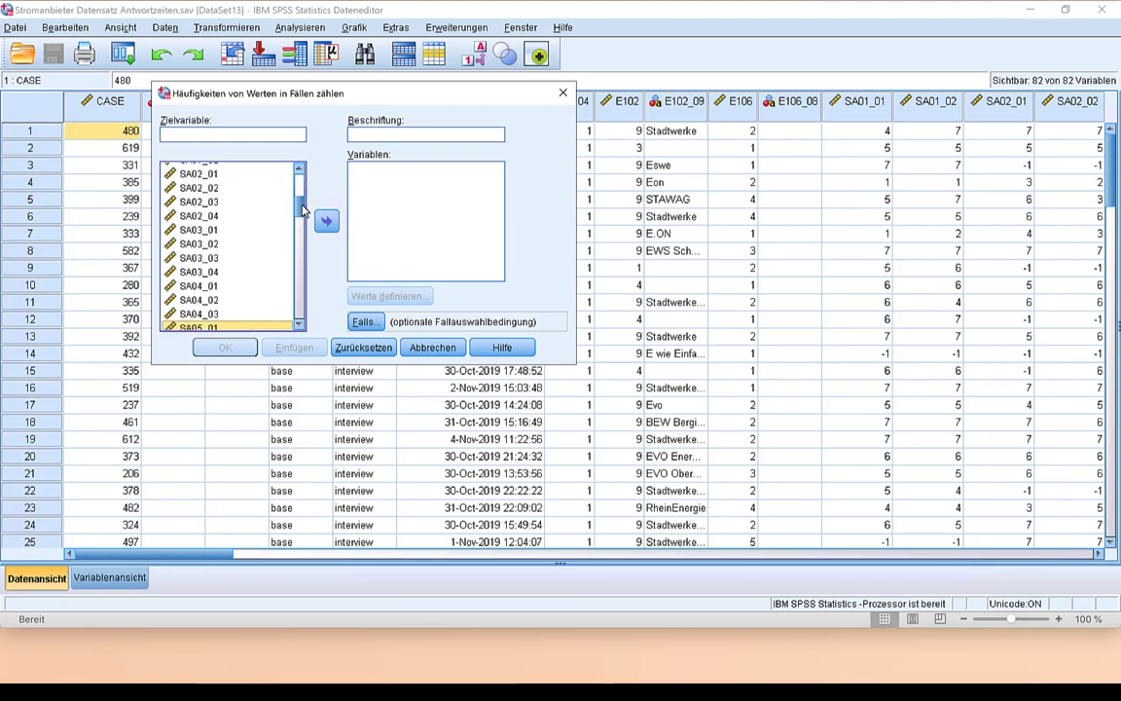
{"action": "scroll", "coordinate": [302, 212], "scroll_direction": "up", "scroll_amount": 1}
{"action": "left_click", "coordinate": [194, 183], "text": "shift"}
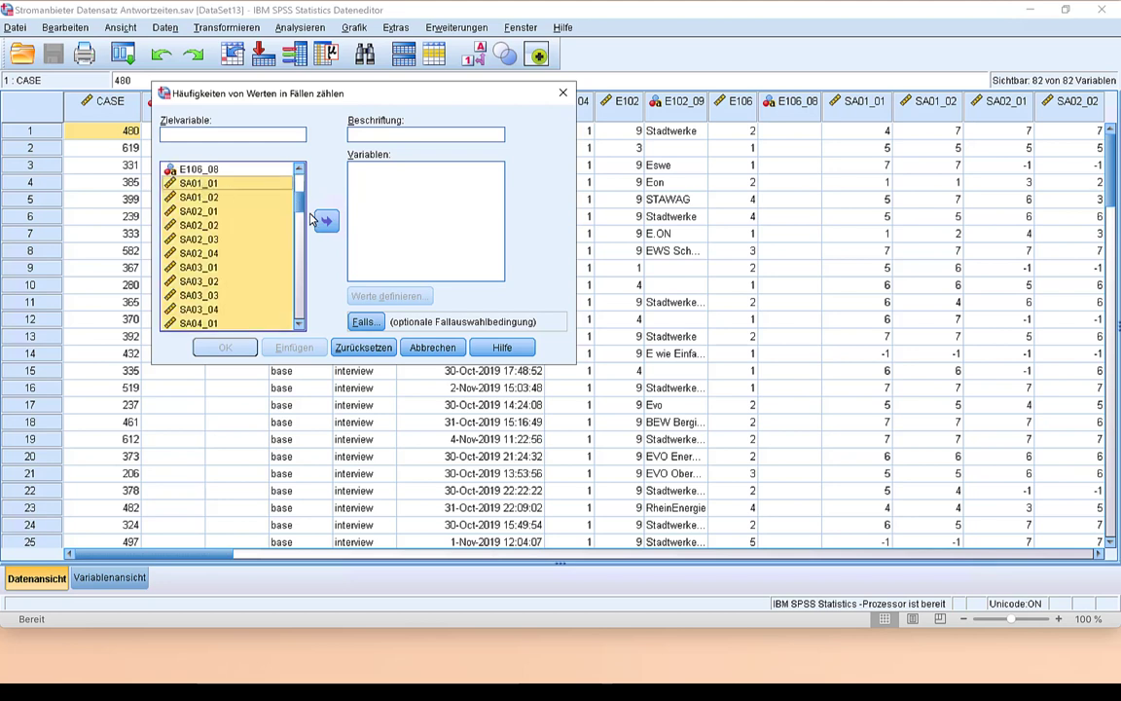
{"action": "left_click", "coordinate": [325, 221]}
- Add the variables LO01_01 through LO05_09 to the variables whose values are counted
{"action": "scroll", "coordinate": [290, 229], "scroll_direction": "down", "scroll_amount": 3}
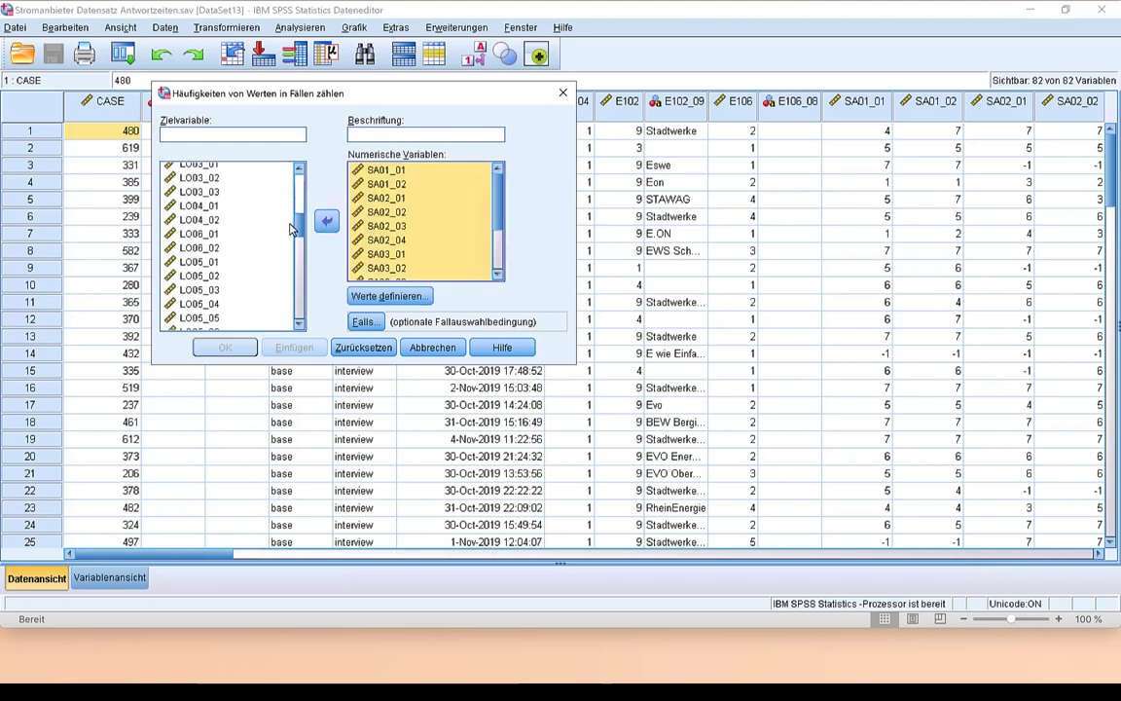
{"action": "scroll", "coordinate": [290, 228], "scroll_direction": "down", "scroll_amount": 3}
{"action": "left_click", "coordinate": [216, 256]}
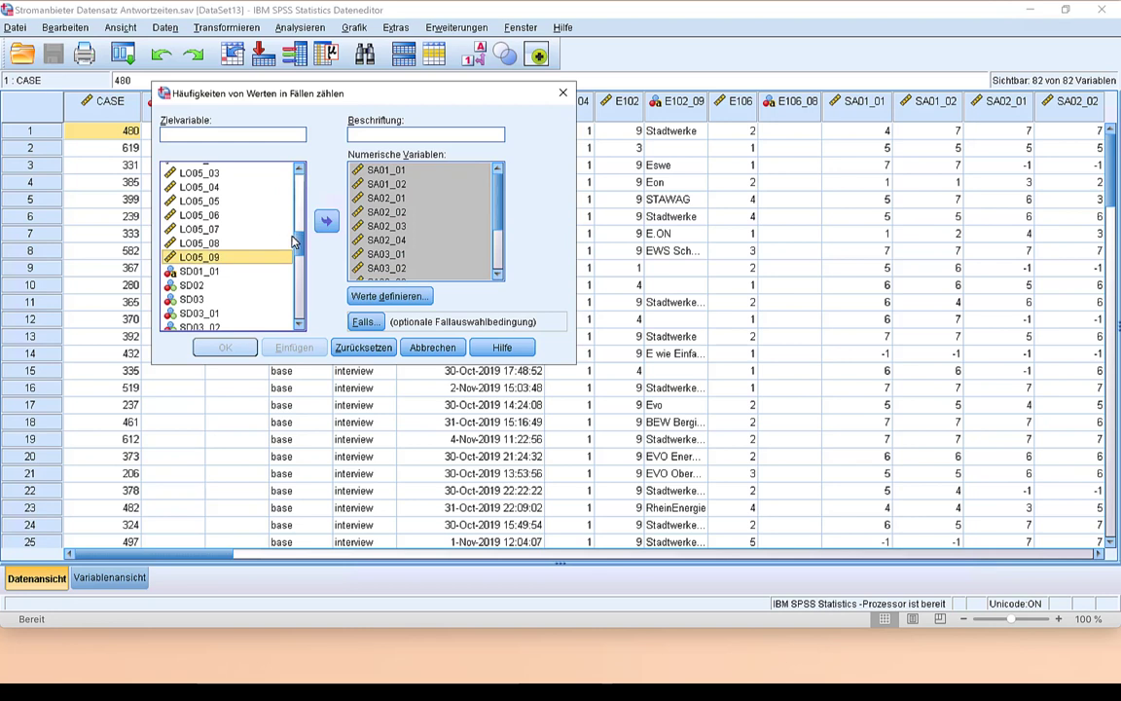
{"action": "scroll", "coordinate": [273, 209], "scroll_direction": "up", "scroll_amount": 6}
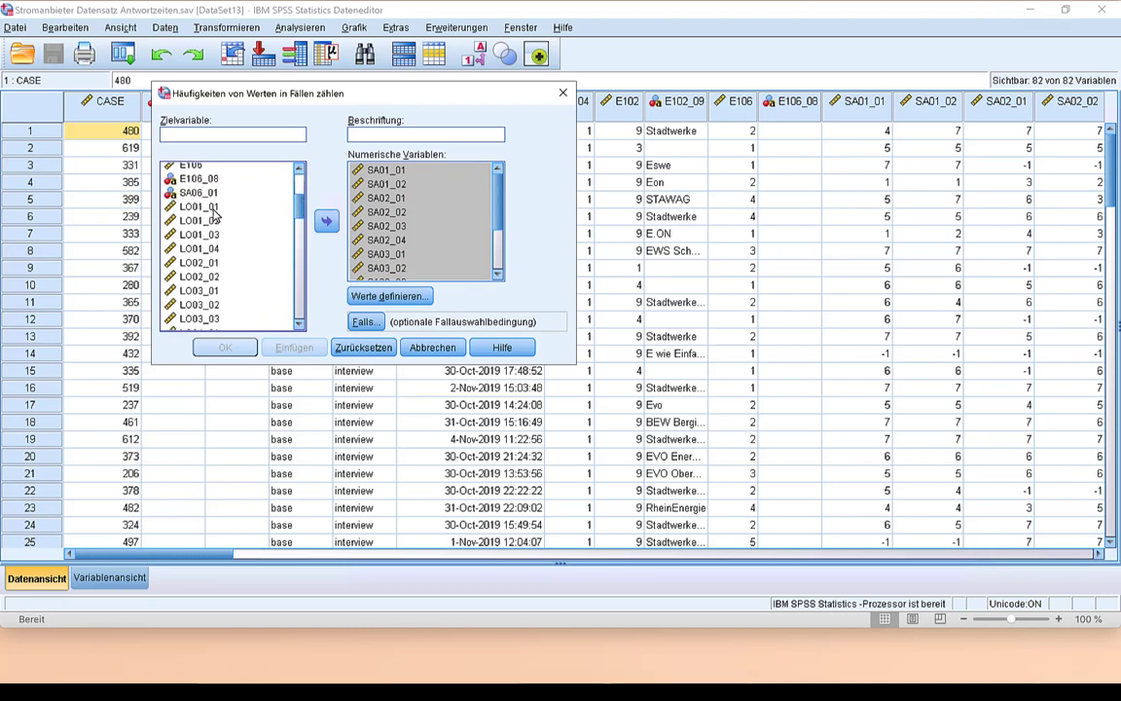
{"action": "left_click", "coordinate": [215, 208], "text": "shift"}
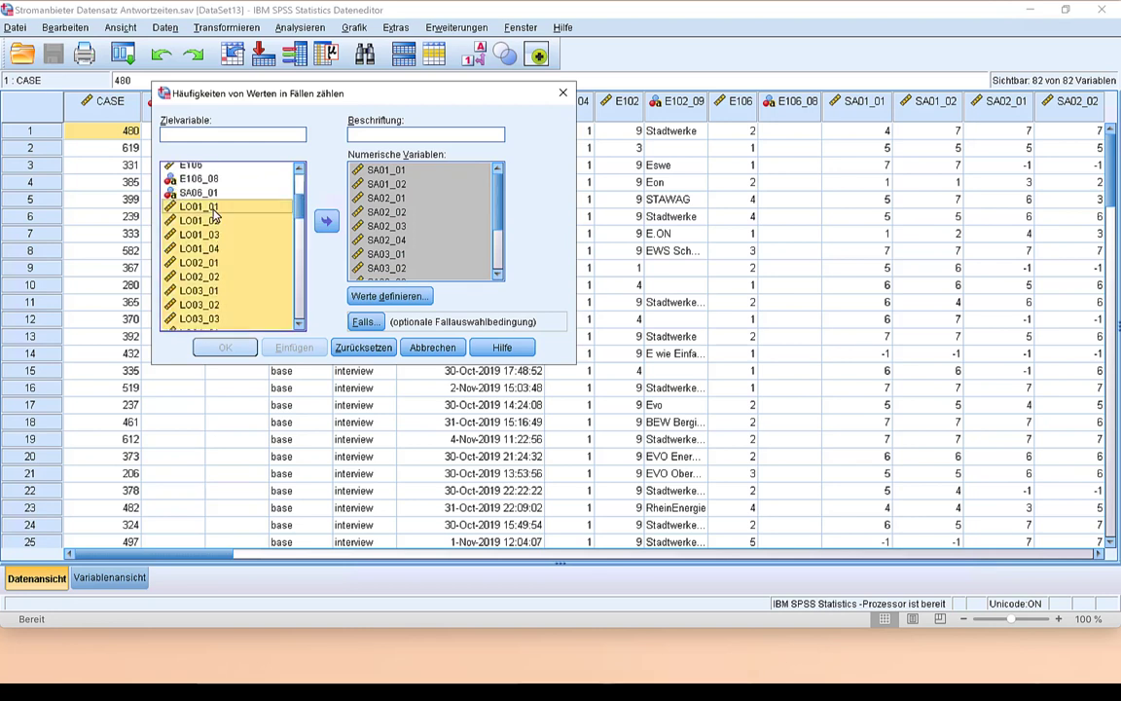
{"action": "left_click", "coordinate": [325, 224]}
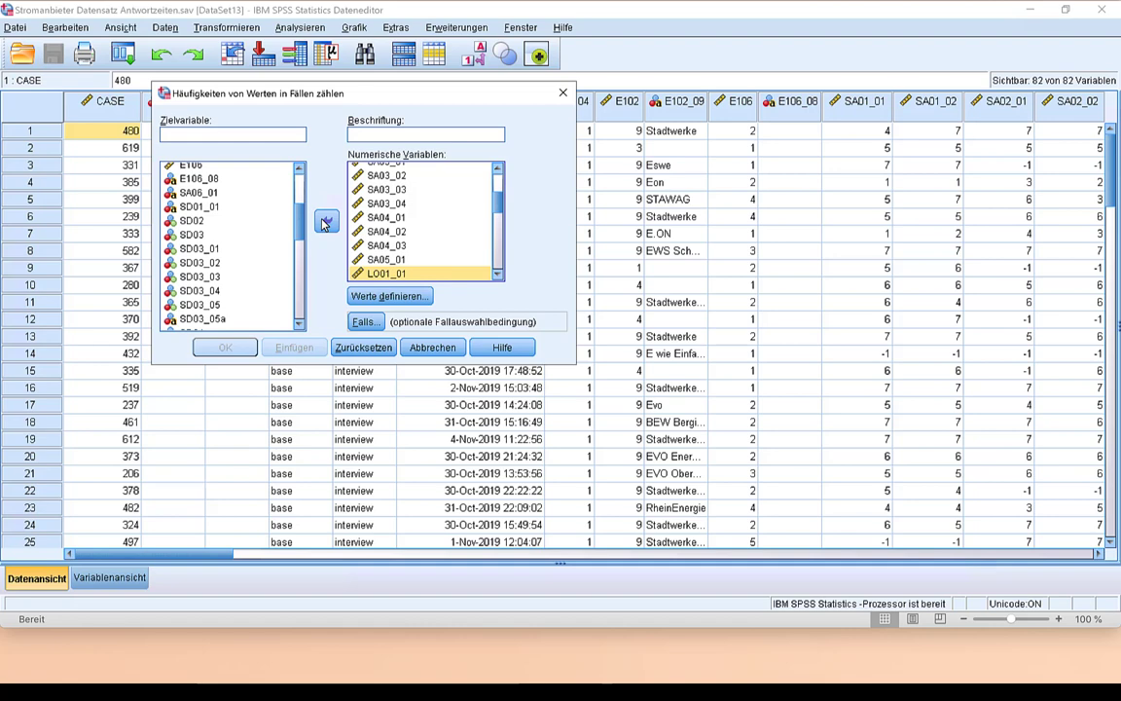
- Define 4 as the value to count across the chosen variables
{"action": "left_click", "coordinate": [391, 296]}
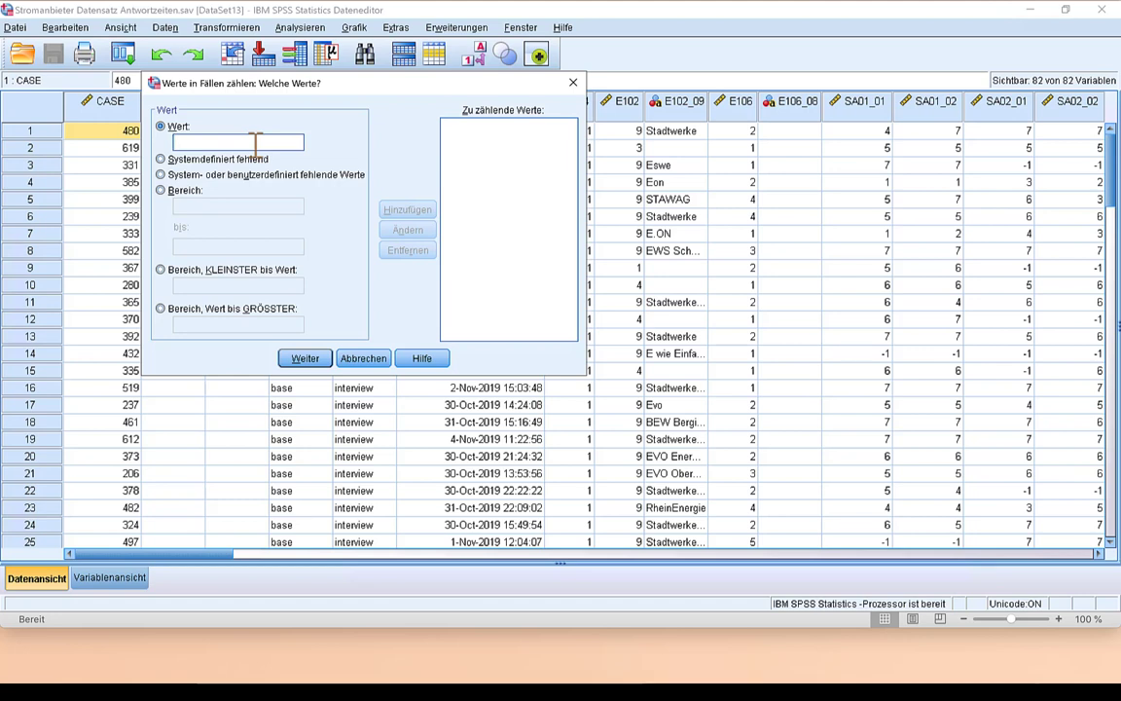
{"action": "type", "text": "4"}
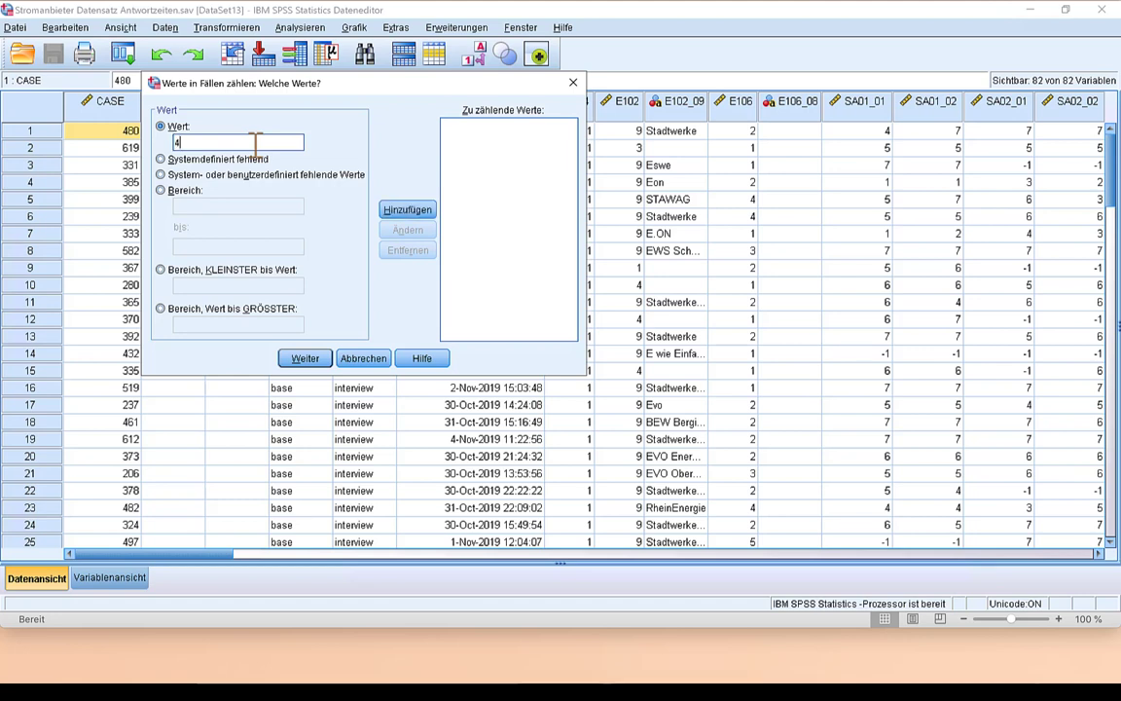
{"action": "left_click", "coordinate": [397, 213]}
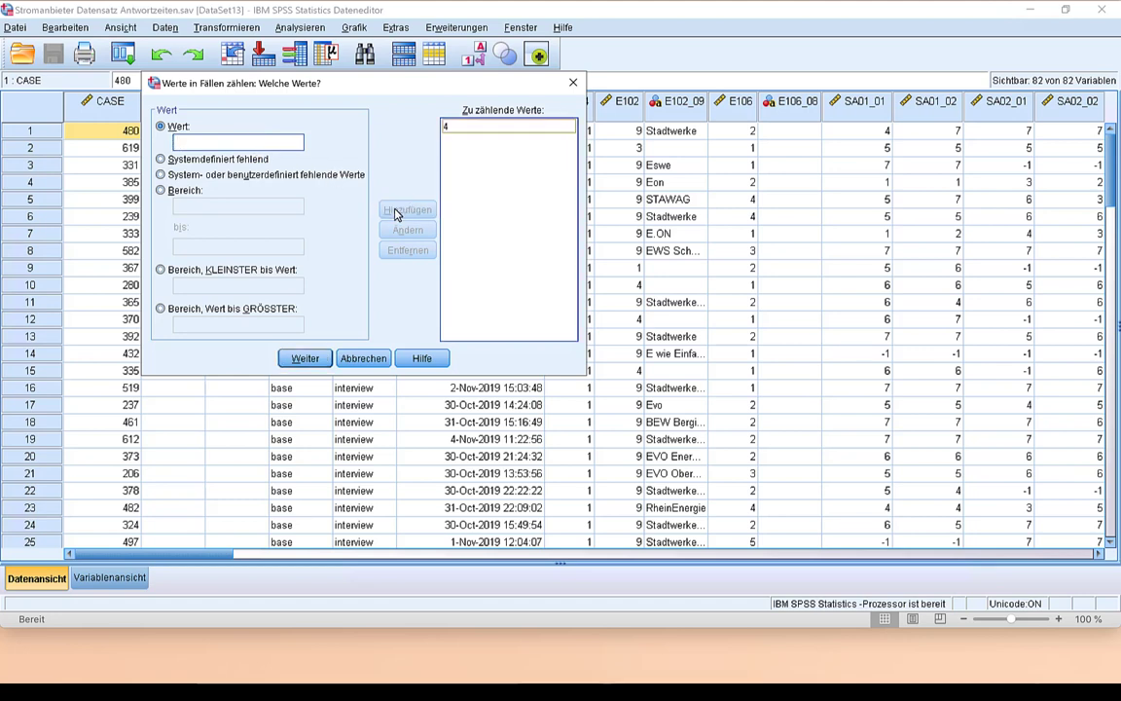
{"action": "left_click", "coordinate": [300, 358]}
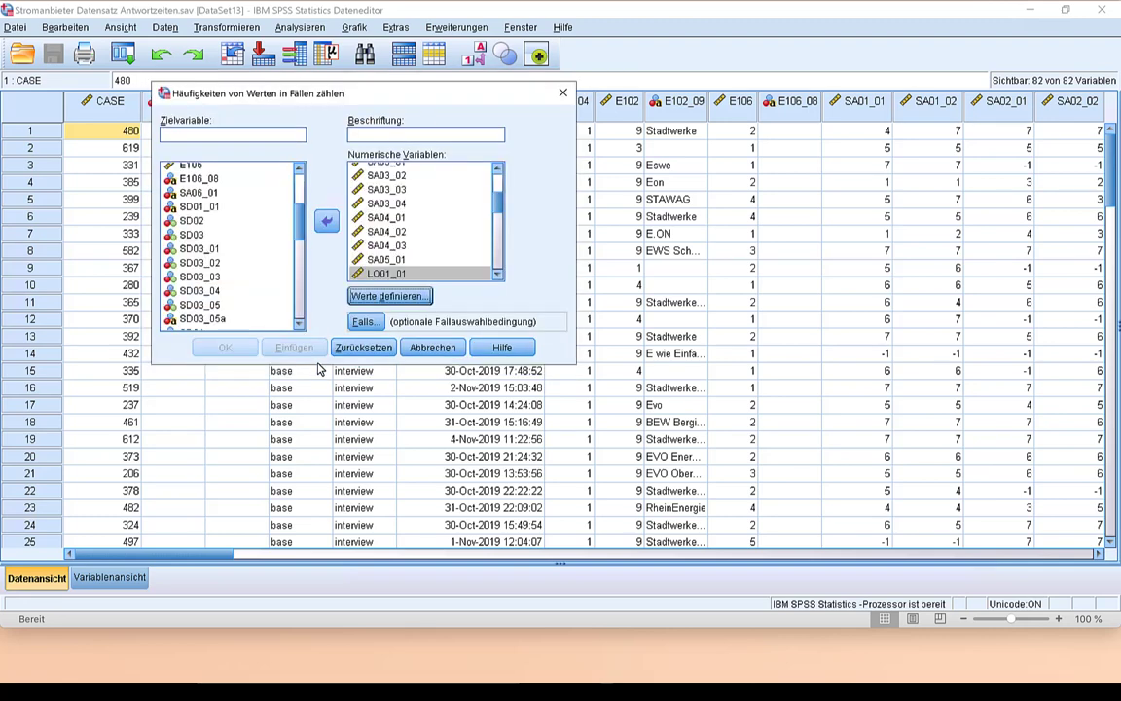
- Name the target variable Mitte_Tendenz and run the count
{"action": "left_click", "coordinate": [213, 138]}
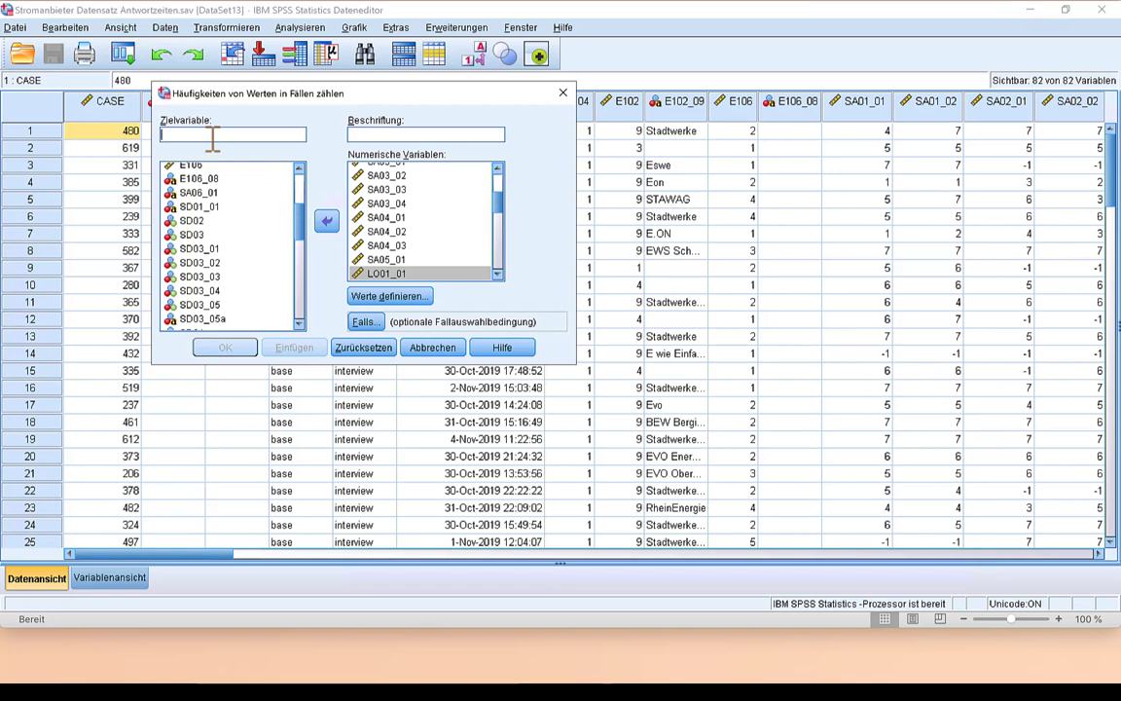
{"action": "type", "text": "Mitt"}
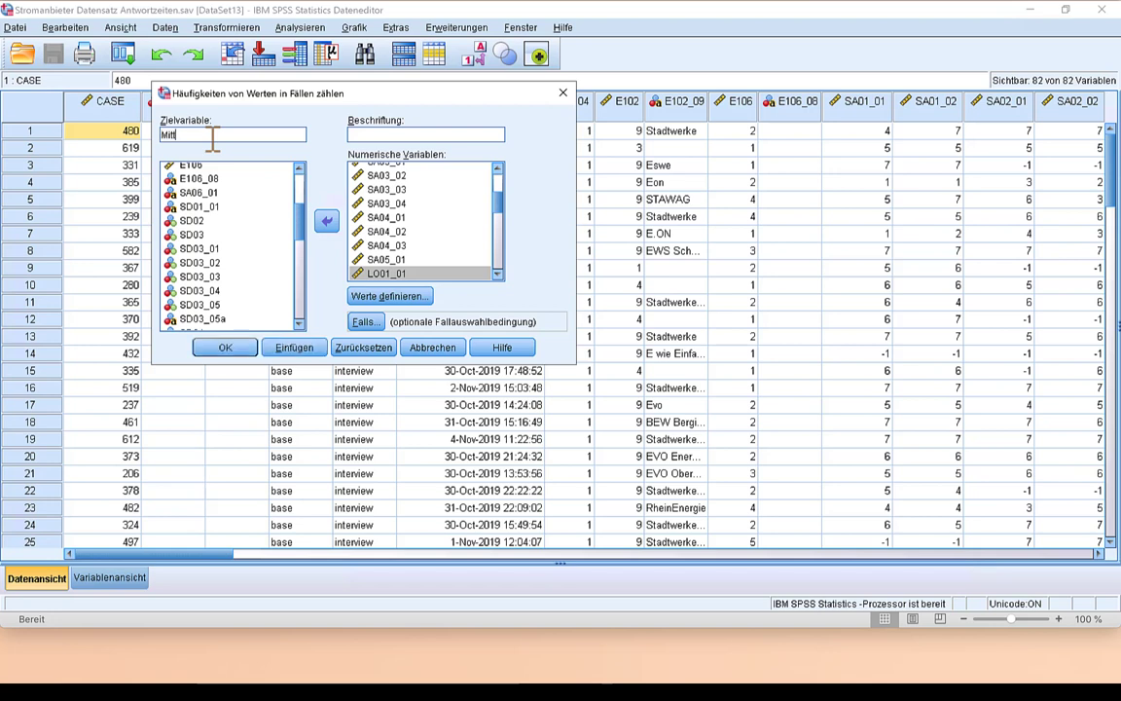
{"action": "type", "text": "e_Tendenz"}
{"action": "left_click", "coordinate": [223, 350]}
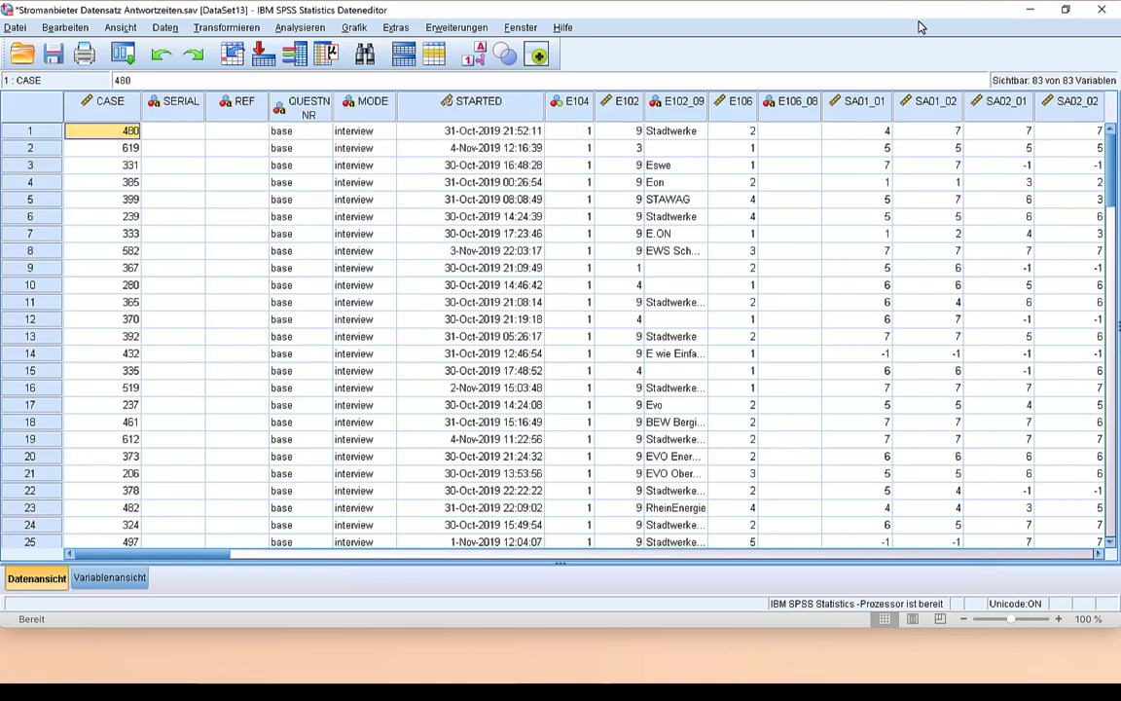
- Sort the cases by Mitte_Tendenz in descending order and delete the case in row 1
{"action": "left_click_drag", "start_coordinate": [221, 553], "coordinate": [1056, 566]}
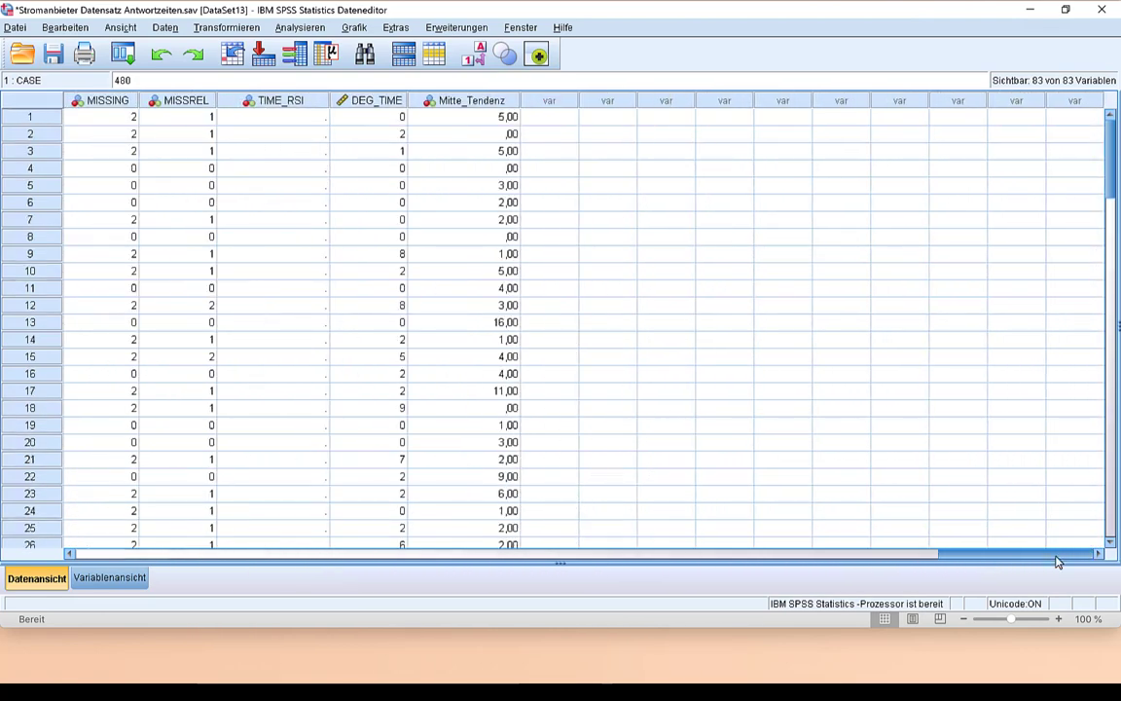
{"action": "right_click", "coordinate": [475, 101]}
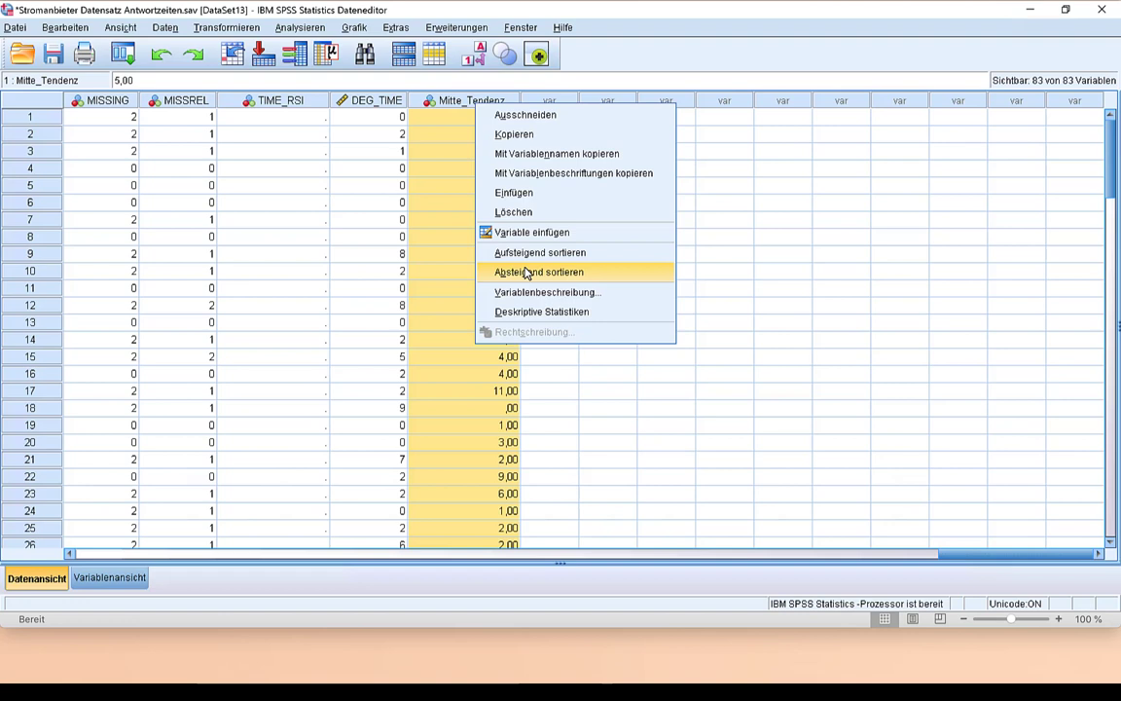
{"action": "left_click", "coordinate": [526, 274]}
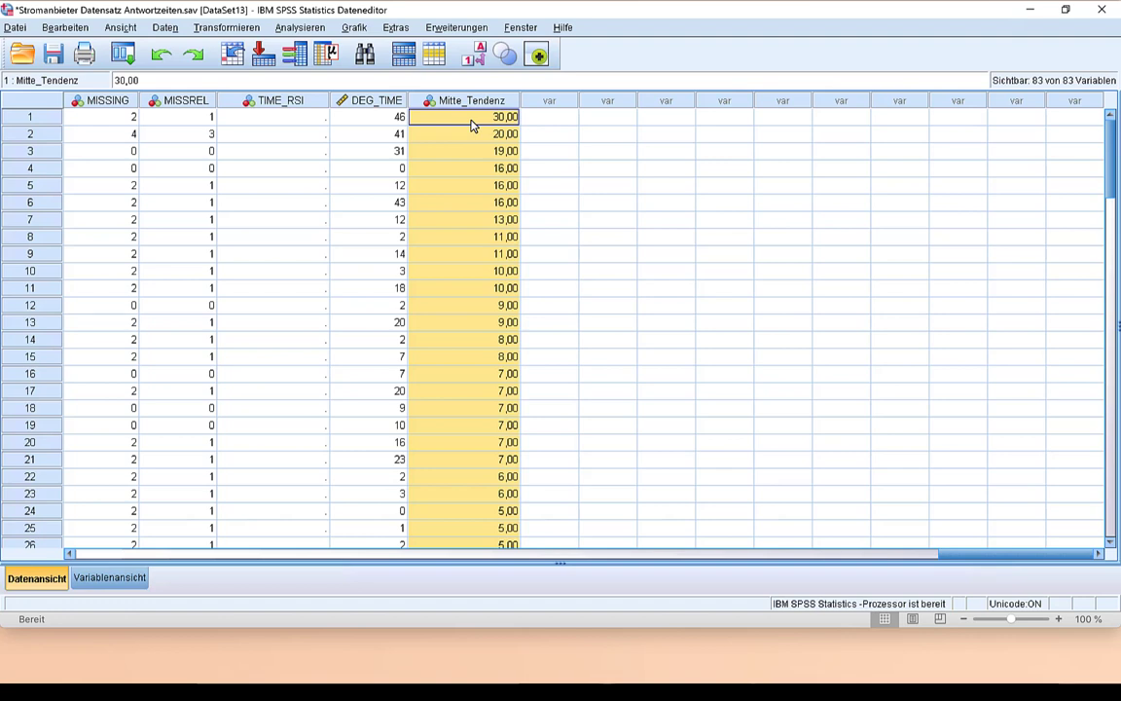
{"action": "right_click", "coordinate": [45, 115]}
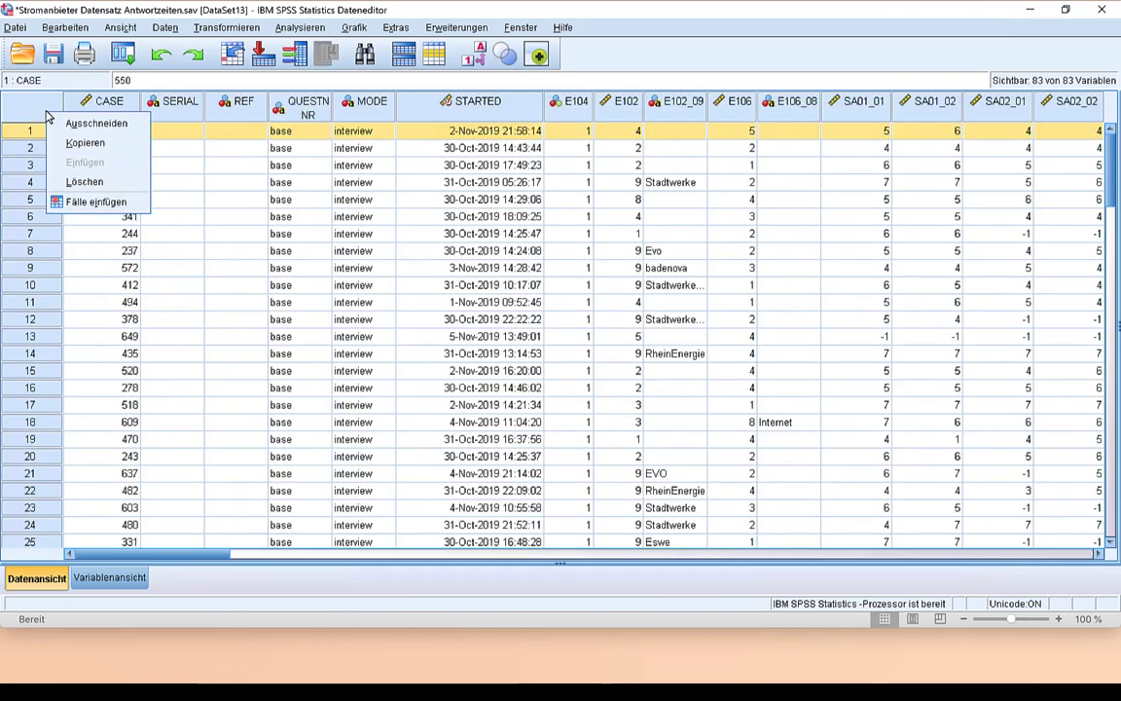
{"action": "left_click", "coordinate": [84, 182]}
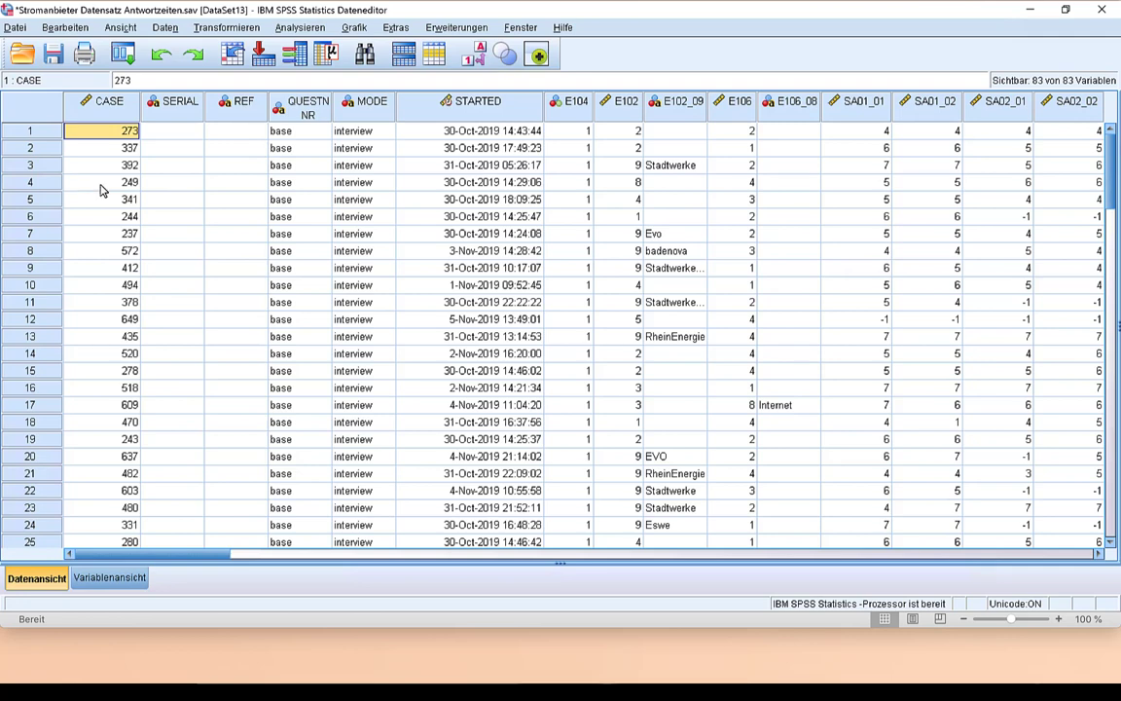
- Save the data as a new SPSS Statistics file named "Stromanbieter Datensatz Antworttendenzen" in Documents
{"action": "left_click", "coordinate": [18, 28]}
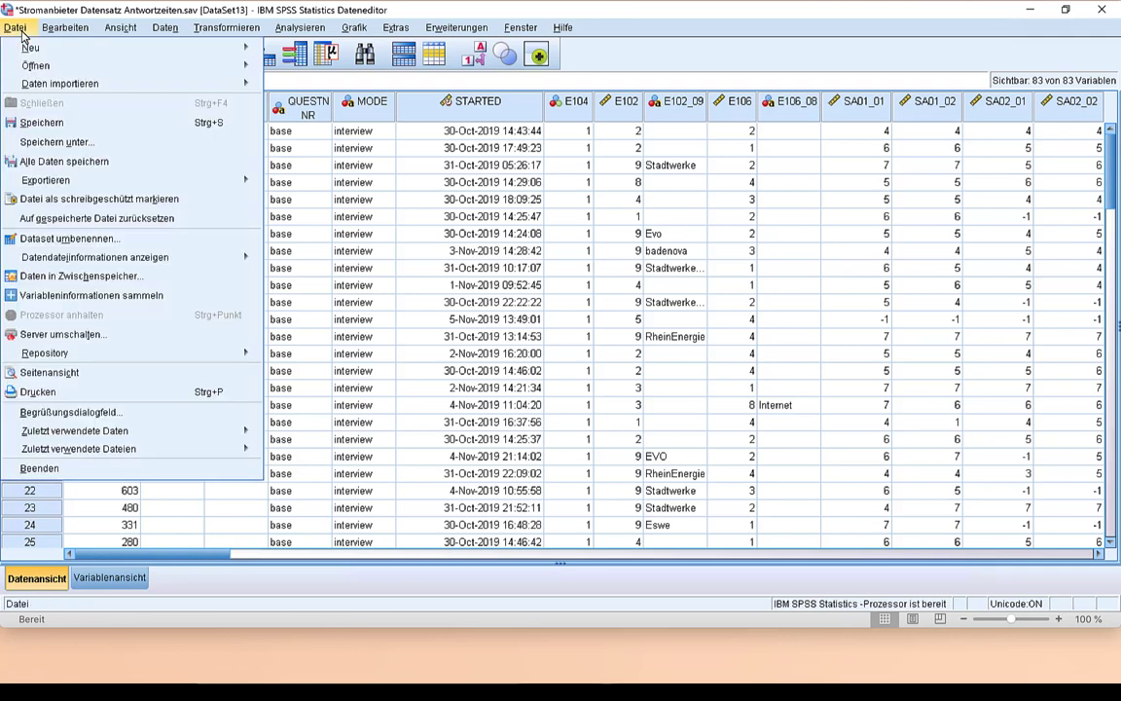
{"action": "left_click", "coordinate": [185, 143]}
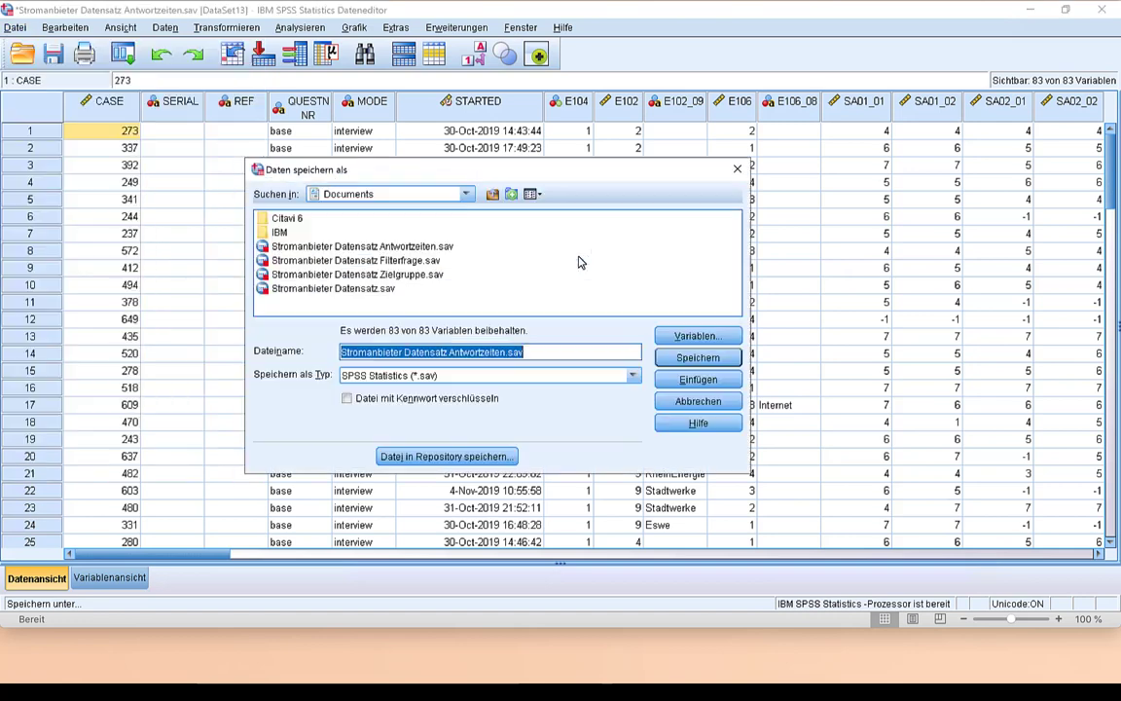
{"action": "left_click", "coordinate": [480, 352]}
{"action": "double_click", "coordinate": [480, 353]}
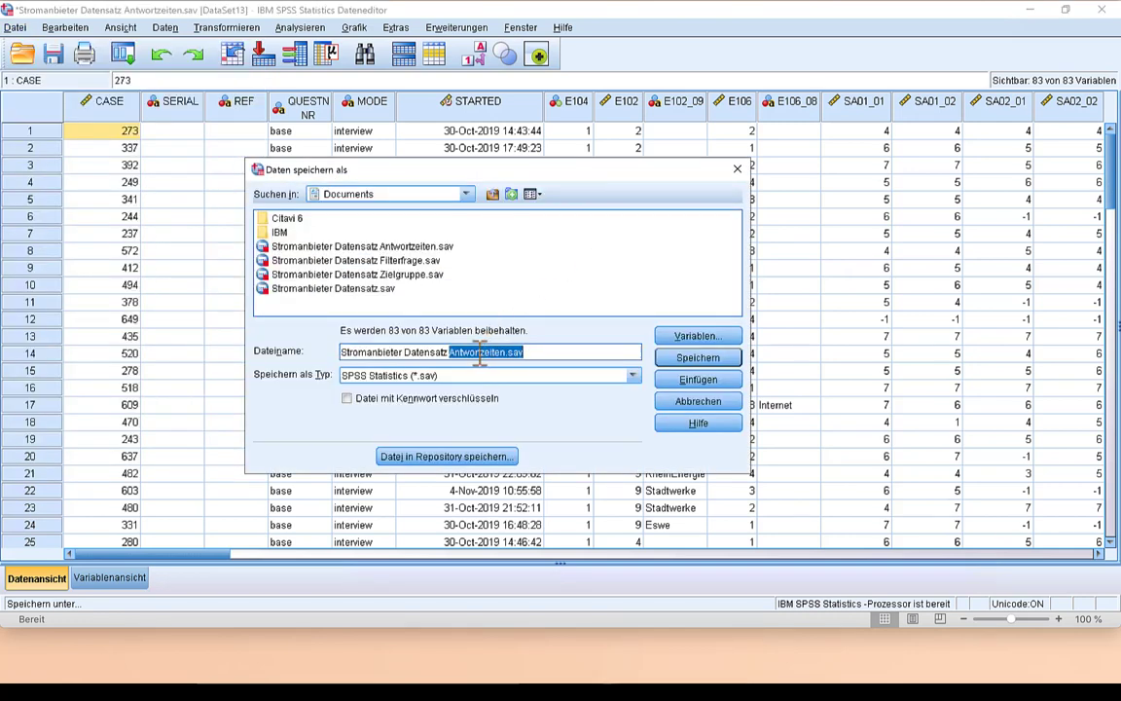
{"action": "type", "text": "Antworttend"}
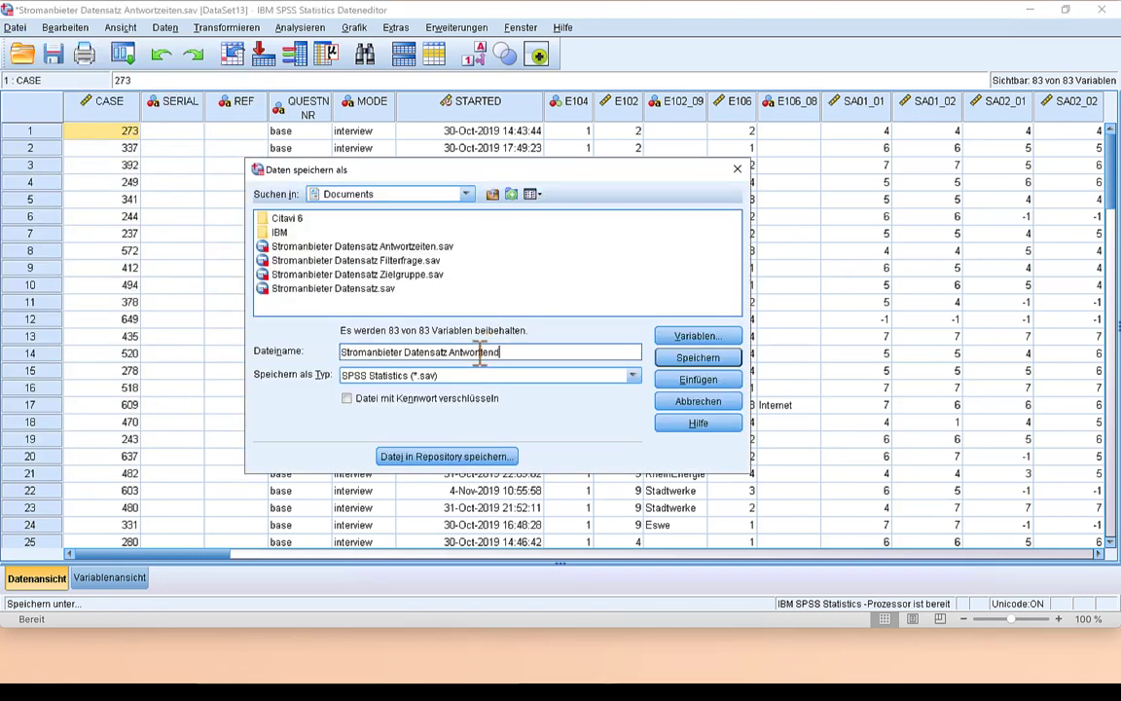
{"action": "type", "text": "enzen"}
{"action": "key", "text": "Return"}
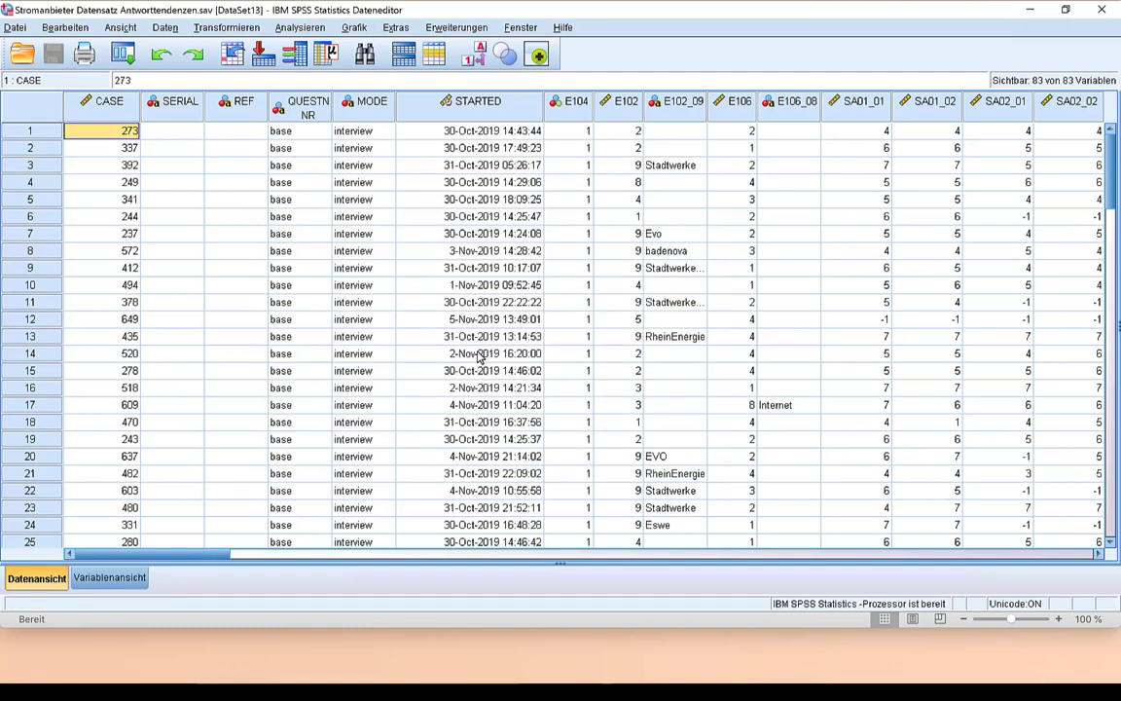
- Switch to the Excel documentation and fill the Antworttendenzen row with Verlust 1, Anzahl 95 and new file name Antworttendenzen
{"action": "key", "text": "ctrl+Left"}
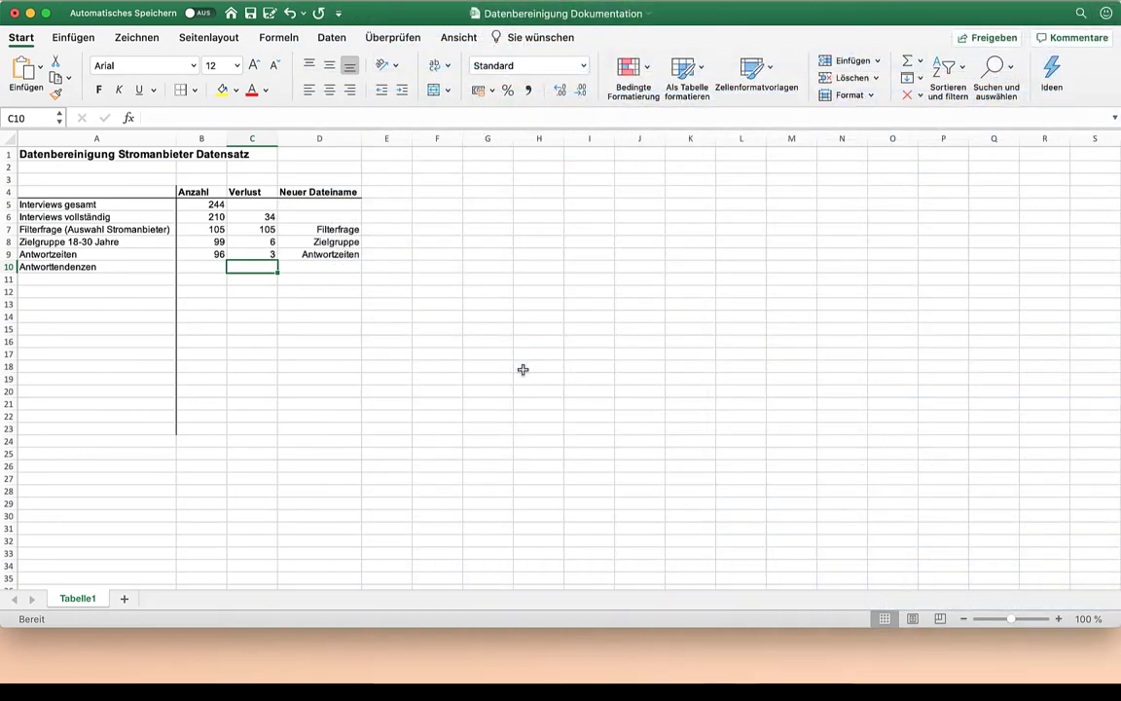
{"action": "type", "text": "1"}
{"action": "key", "text": "Left"}
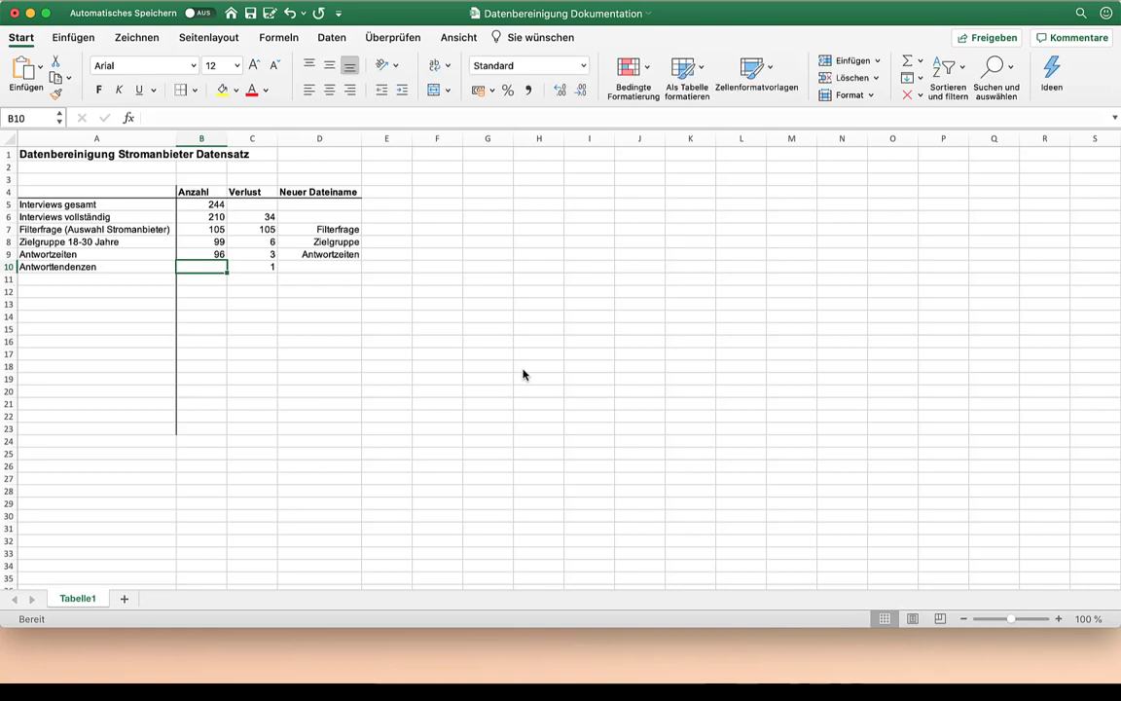
{"action": "type", "text": "95"}
{"action": "key", "text": "Right"}
{"action": "key", "text": "Right"}
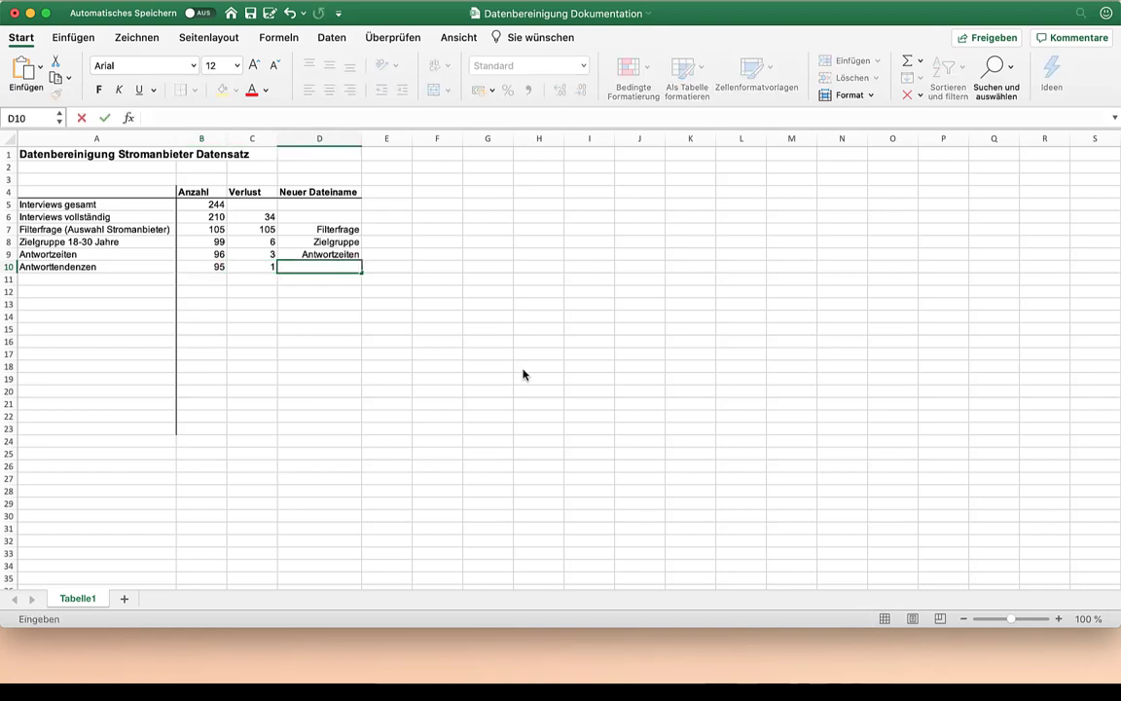
{"action": "type", "text": "Antworttendenzen"}
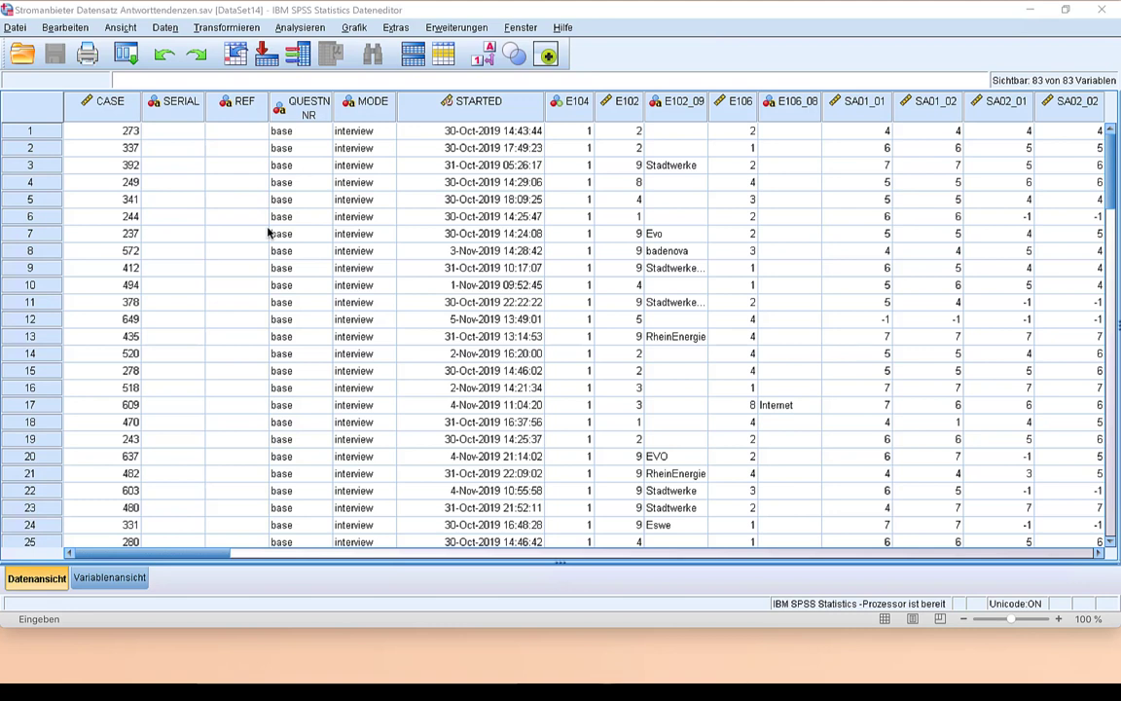
- In SPSS, save the dataset as a new SPSS Statistics file named "Stromanbieter Datensatz final" in Documents
{"action": "left_click", "coordinate": [15, 27]}
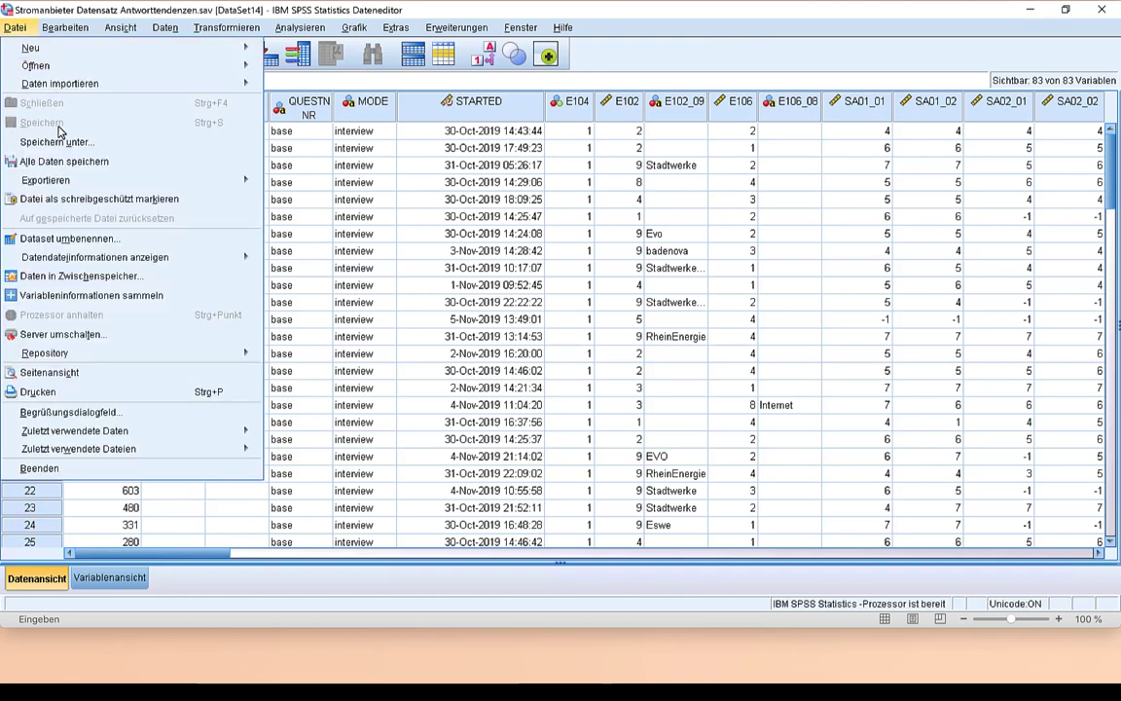
{"action": "left_click", "coordinate": [57, 142]}
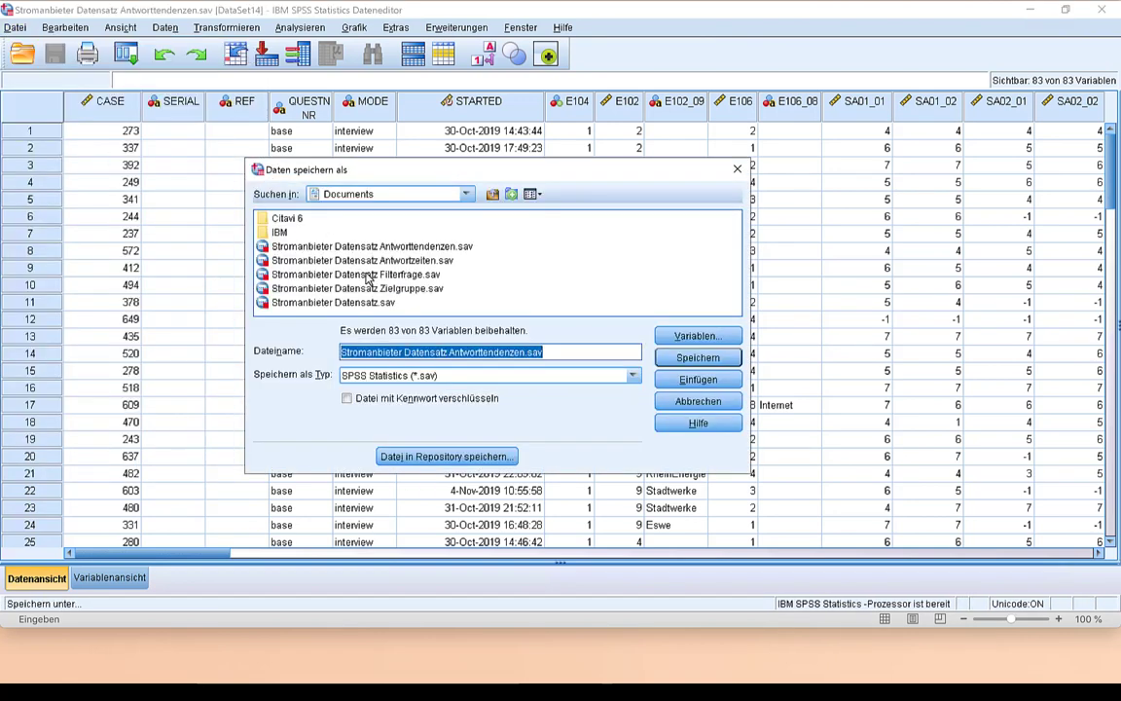
{"action": "double_click", "coordinate": [472, 354]}
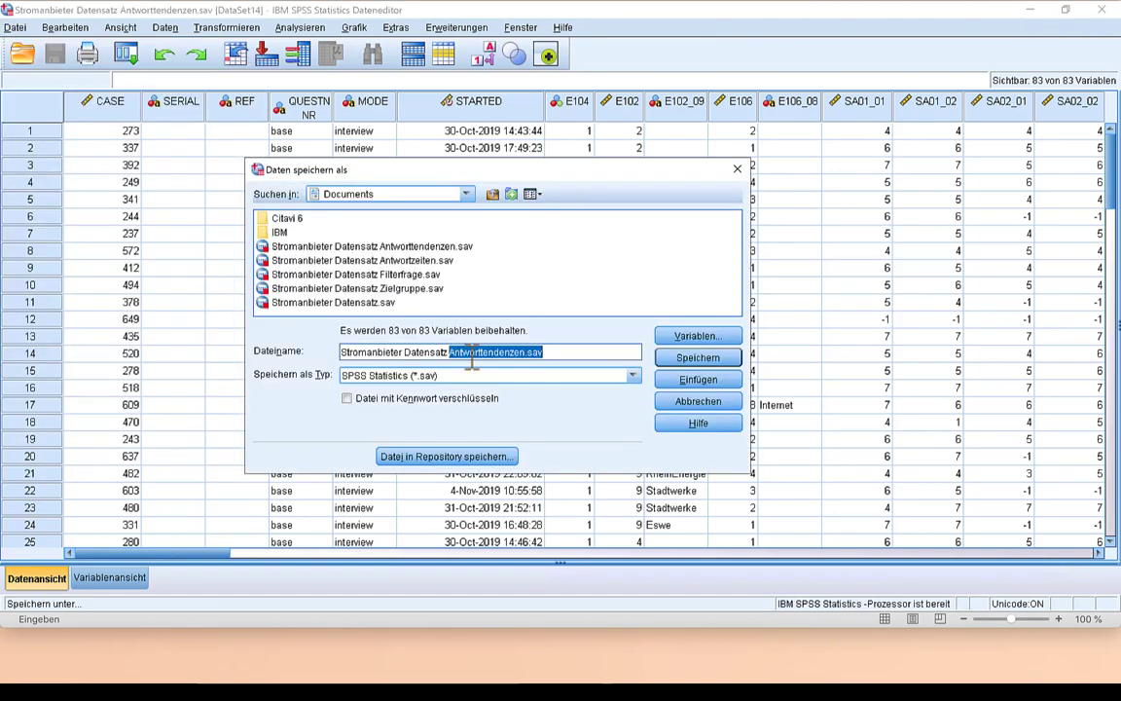
{"action": "type", "text": "final"}
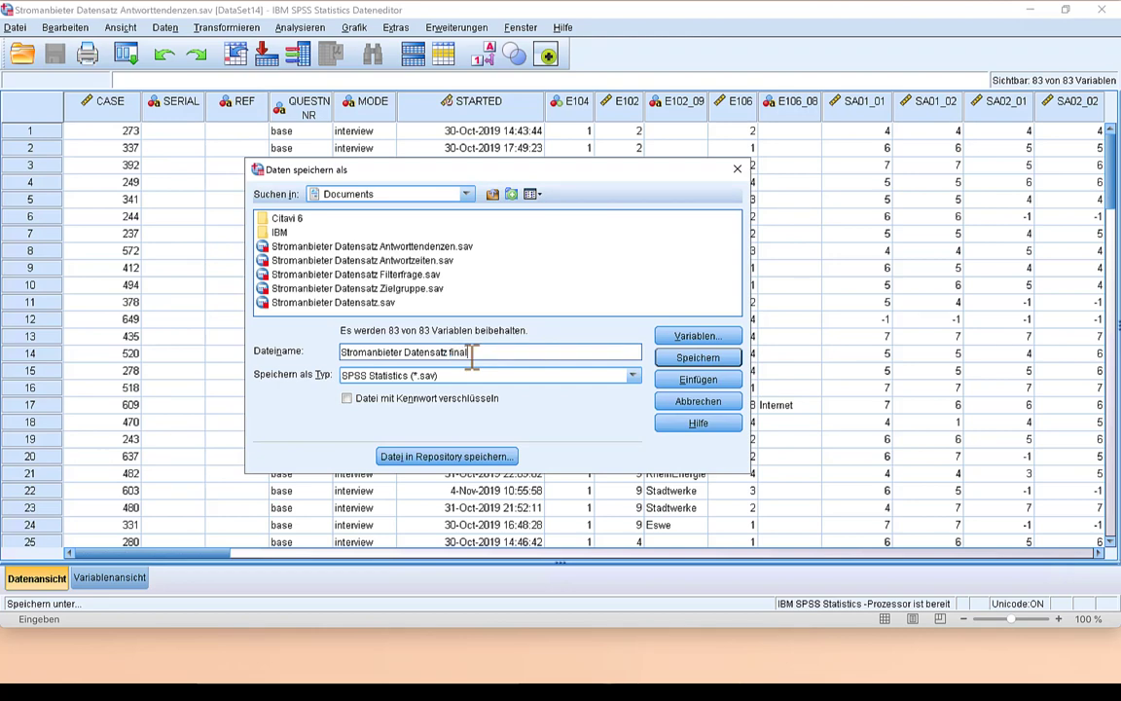
{"action": "key", "text": "Return"}
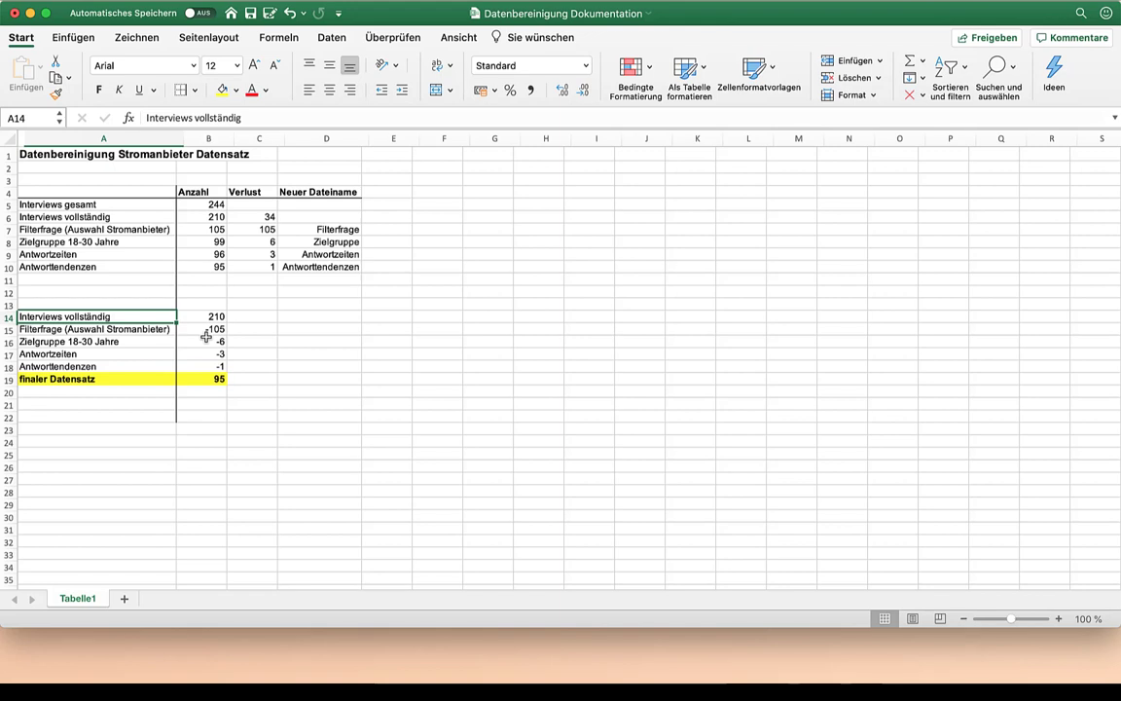
{"action": "key", "text": "Down"}
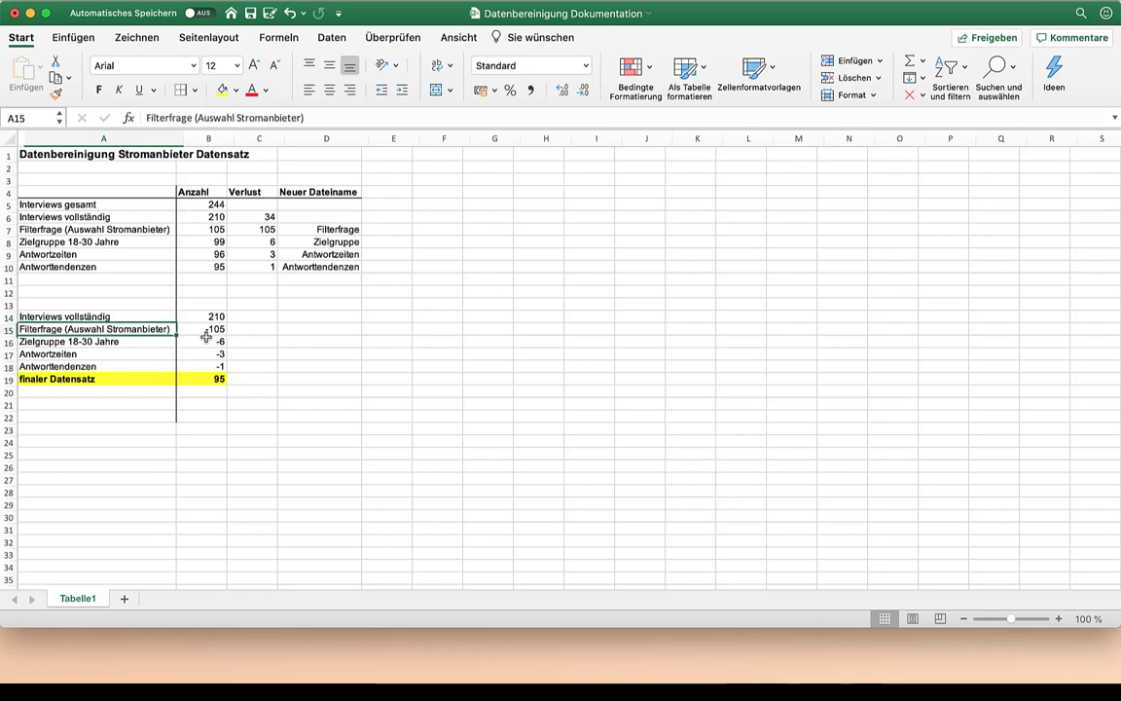
{"action": "key", "text": "Down"}
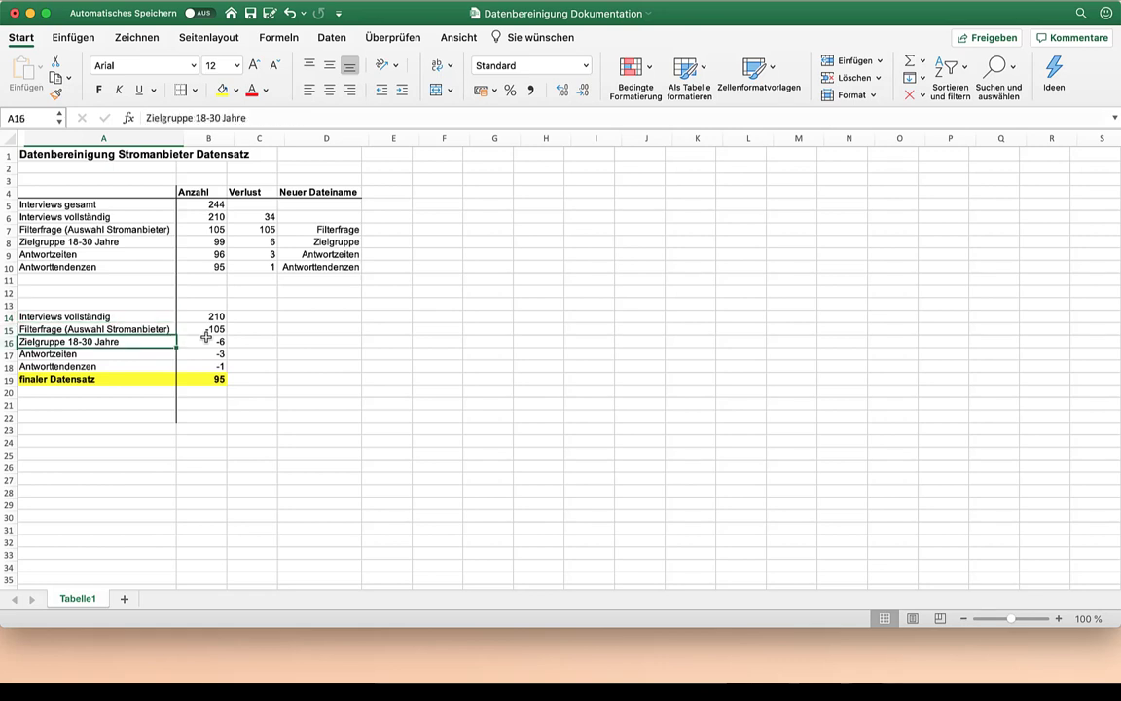
{"action": "key", "text": "Down"}
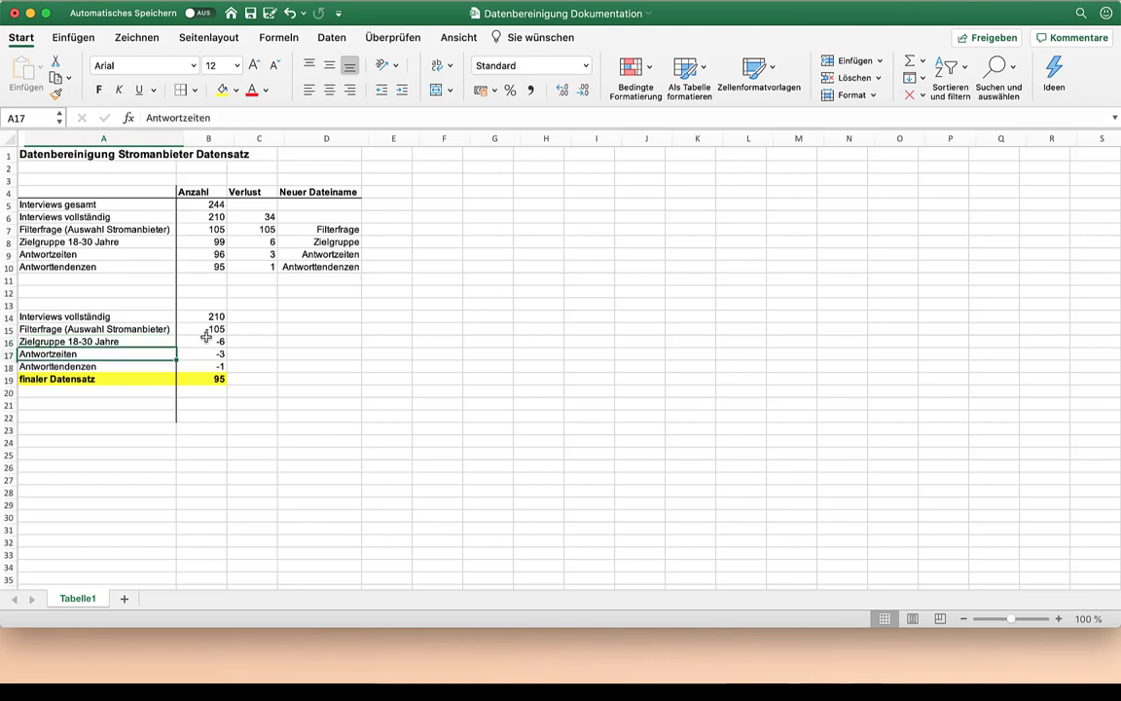
{"action": "key", "text": "Down"}
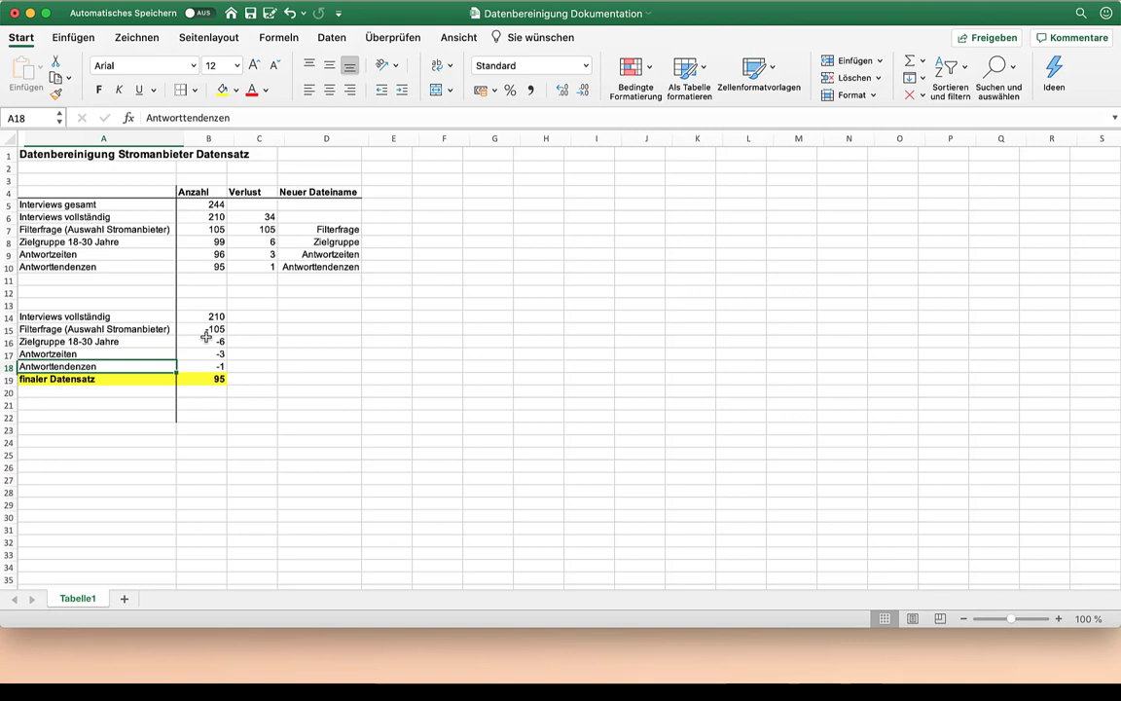
{"action": "key", "text": "Down"}
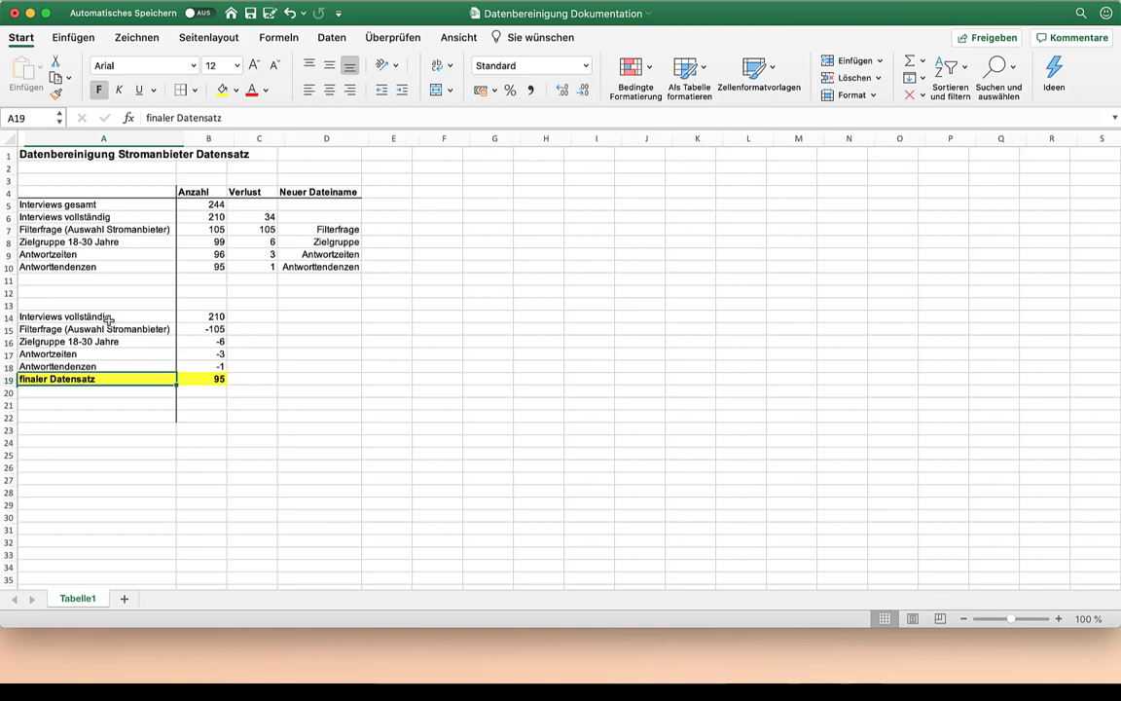
- Insert a waterfall chart of A14:B19 in the Excel sheet and place it beside the tables, enlarged to span about columns F to O
{"action": "left_click_drag", "start_coordinate": [98, 316], "coordinate": [215, 379]}
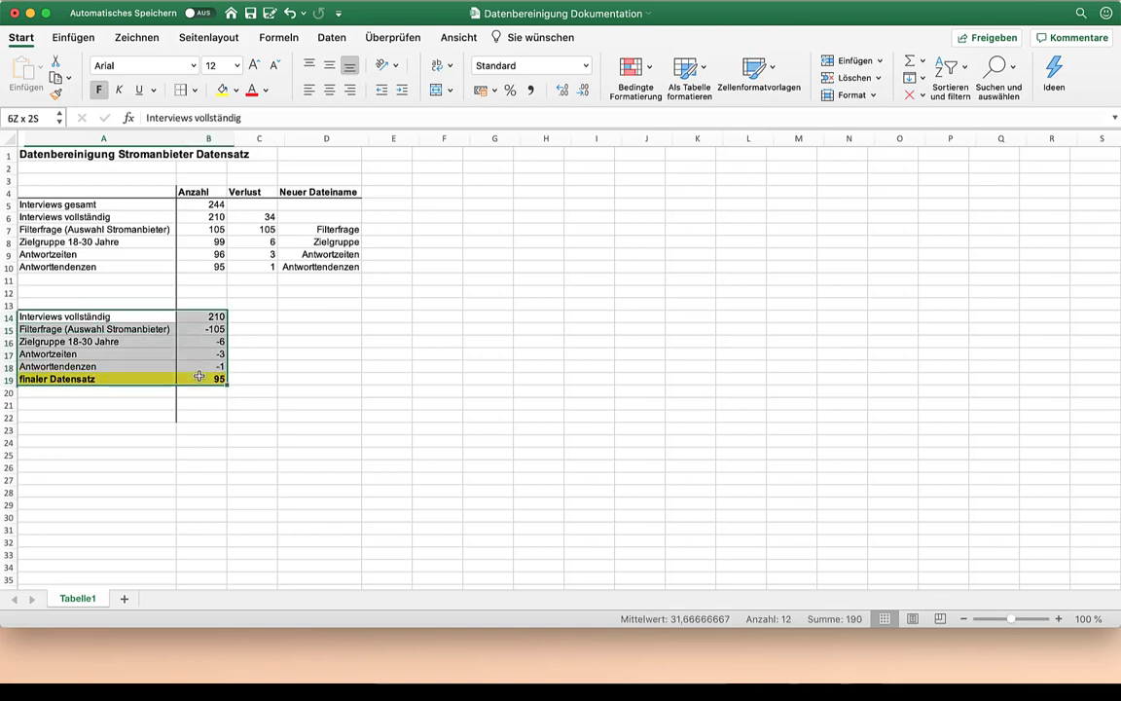
{"action": "left_click", "coordinate": [78, 40]}
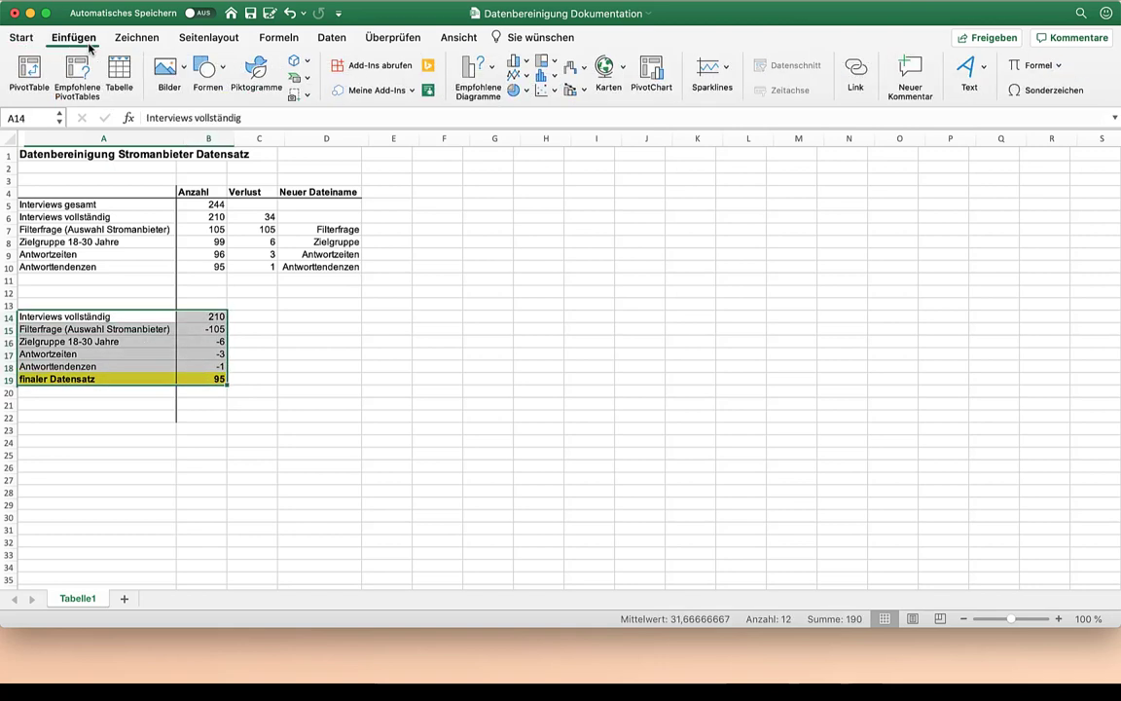
{"action": "left_click", "coordinate": [489, 77]}
{"action": "scroll", "coordinate": [516, 282], "scroll_direction": "down", "scroll_amount": 4}
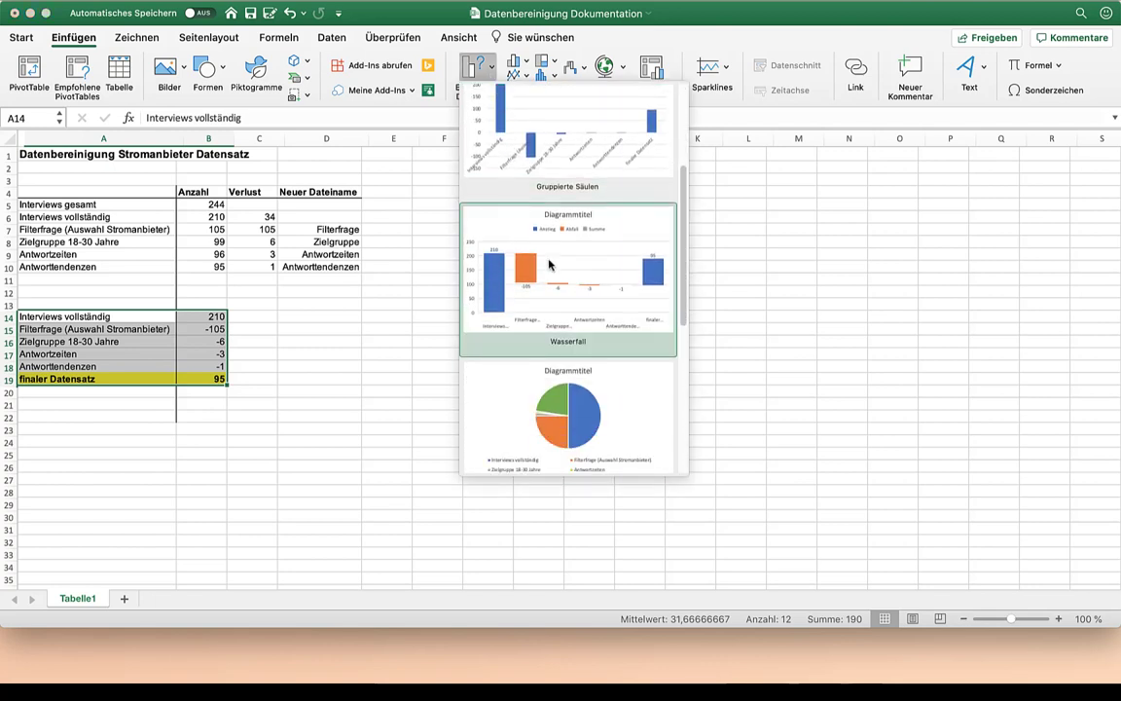
{"action": "left_click", "coordinate": [550, 265]}
{"action": "left_click_drag", "start_coordinate": [483, 297], "coordinate": [465, 175]}
{"action": "left_click_drag", "start_coordinate": [694, 331], "coordinate": [912, 482]}
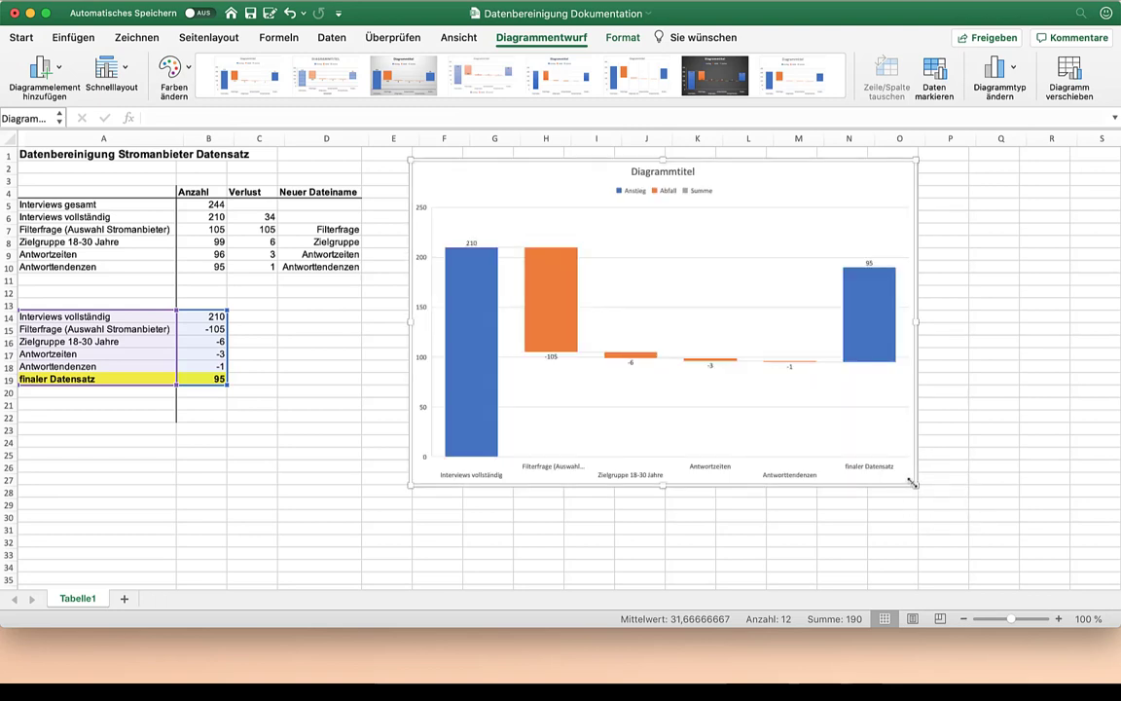
- Set the "finaler Datensatz" bar of the waterfall chart as a total
{"action": "left_click", "coordinate": [888, 343]}
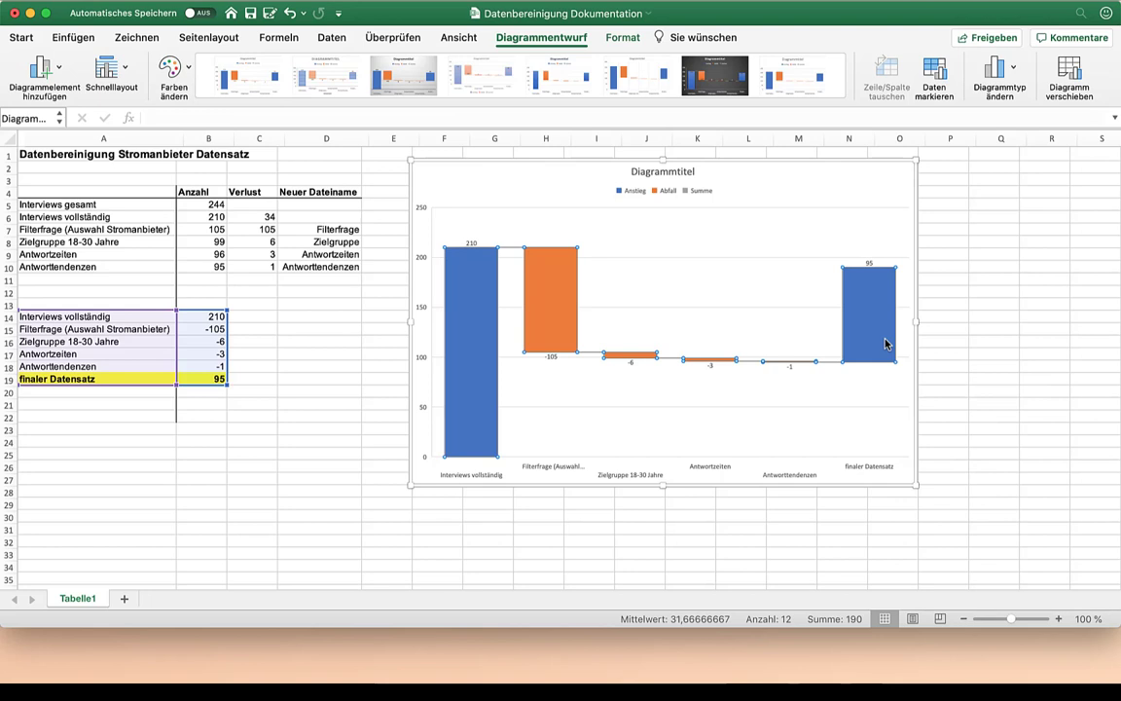
{"action": "left_click", "coordinate": [887, 343]}
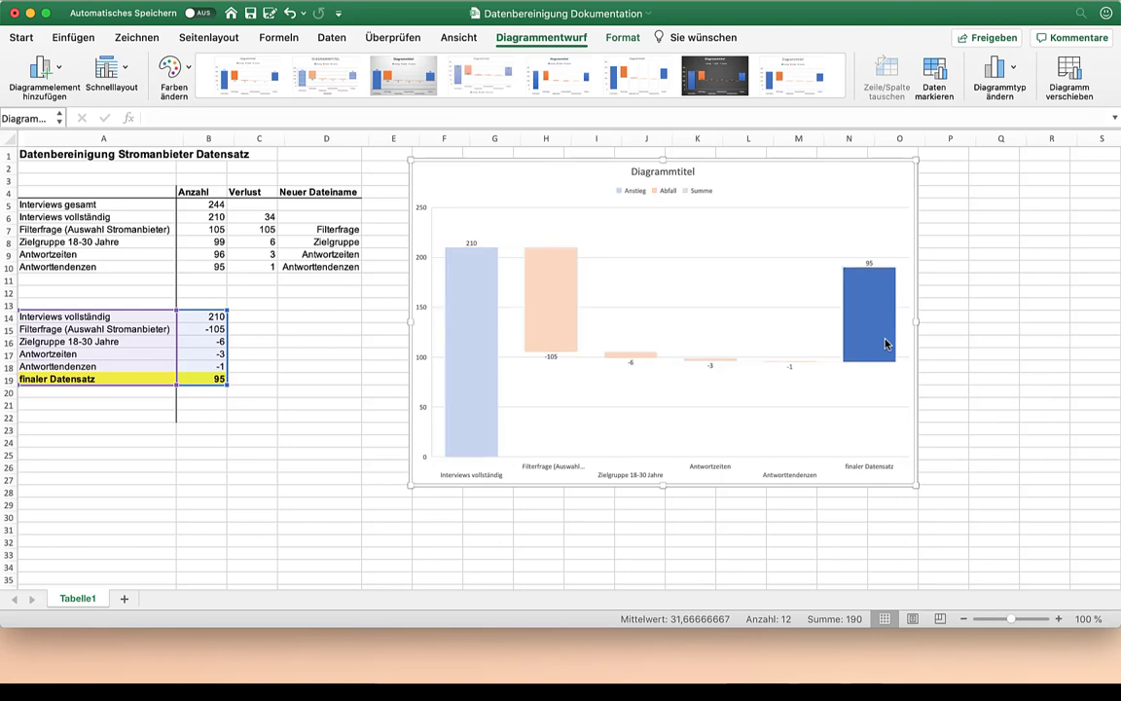
{"action": "right_click", "coordinate": [887, 342]}
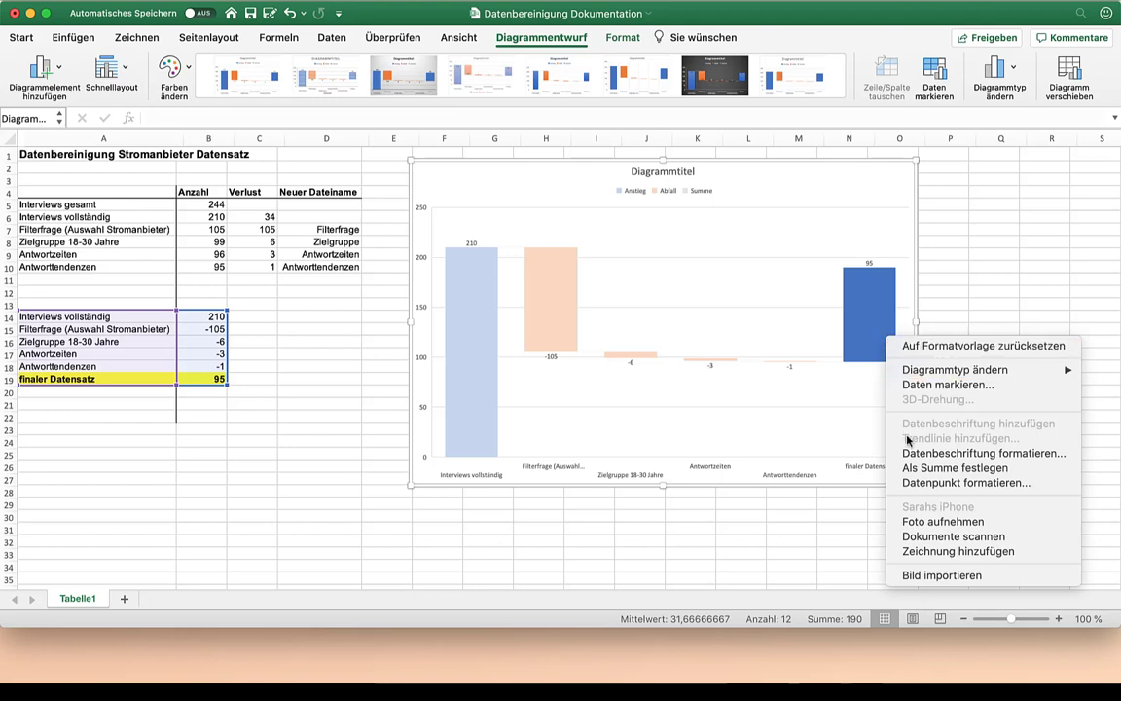
{"action": "left_click", "coordinate": [907, 469]}
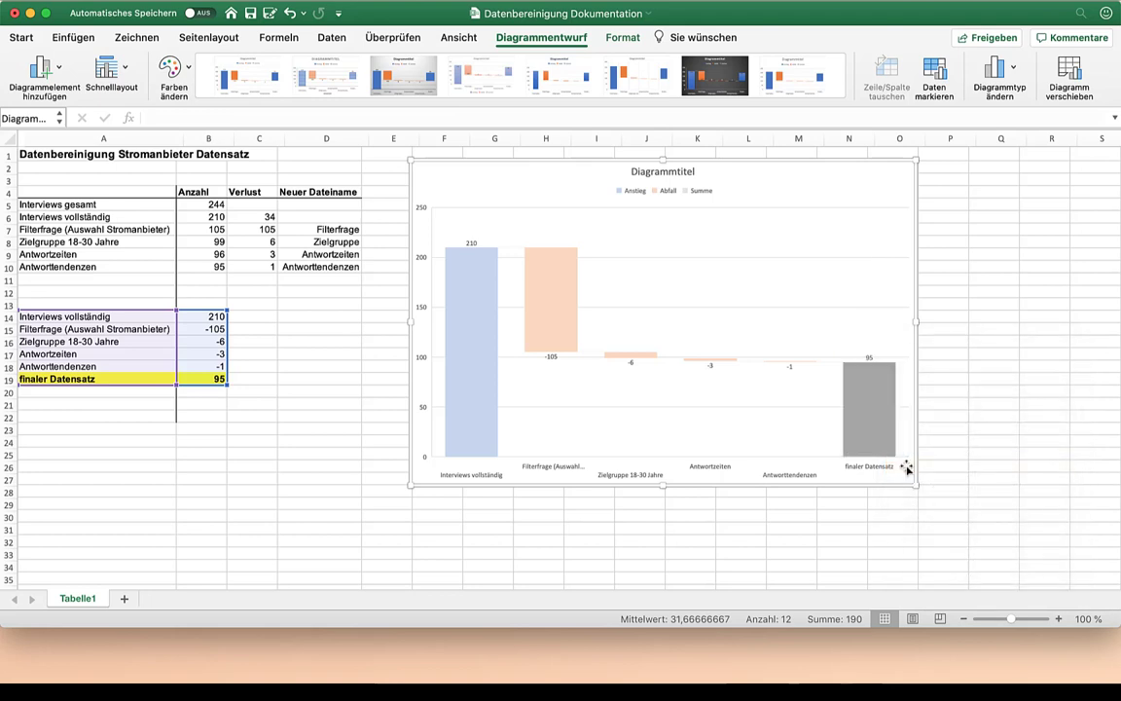